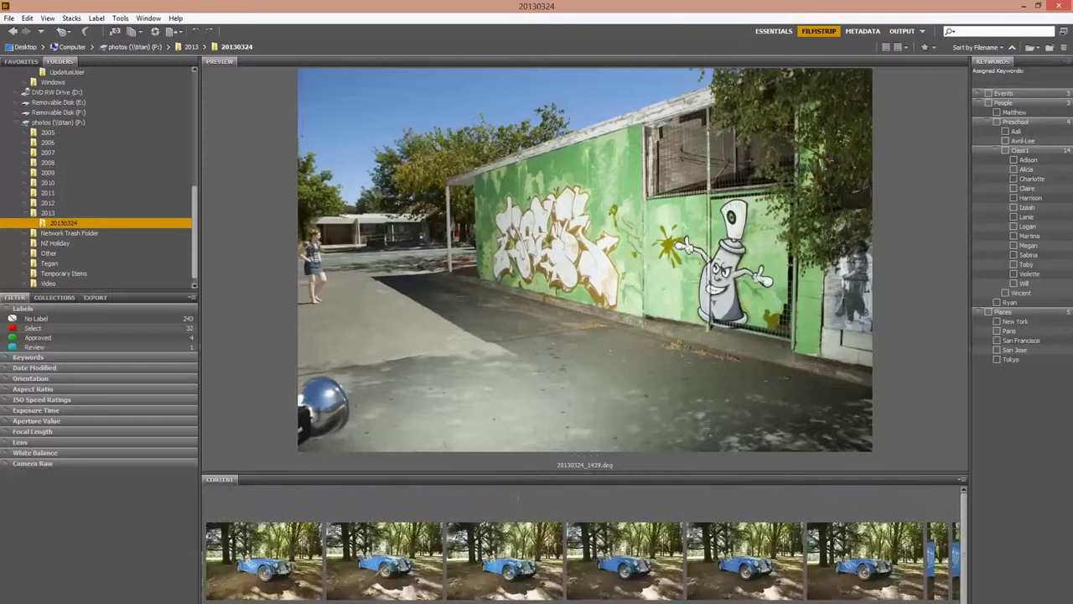
In Bridge, view both roadster shots side by side, inspect them with the loupe, and open them in Camera Raw
{"action": "scroll", "coordinate": [581, 560], "scroll_direction": "down", "scroll_amount": 5}
{"action": "scroll", "coordinate": [580, 560], "scroll_direction": "down", "scroll_amount": 5}
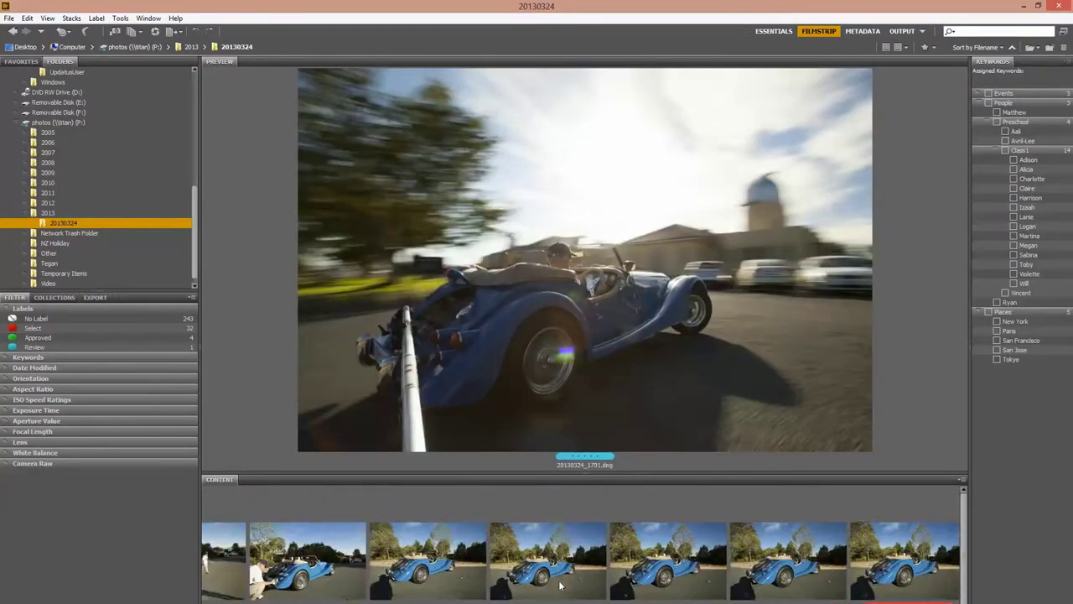
{"action": "left_click", "coordinate": [758, 503], "text": "ctrl"}
{"action": "left_click", "coordinate": [570, 421]}
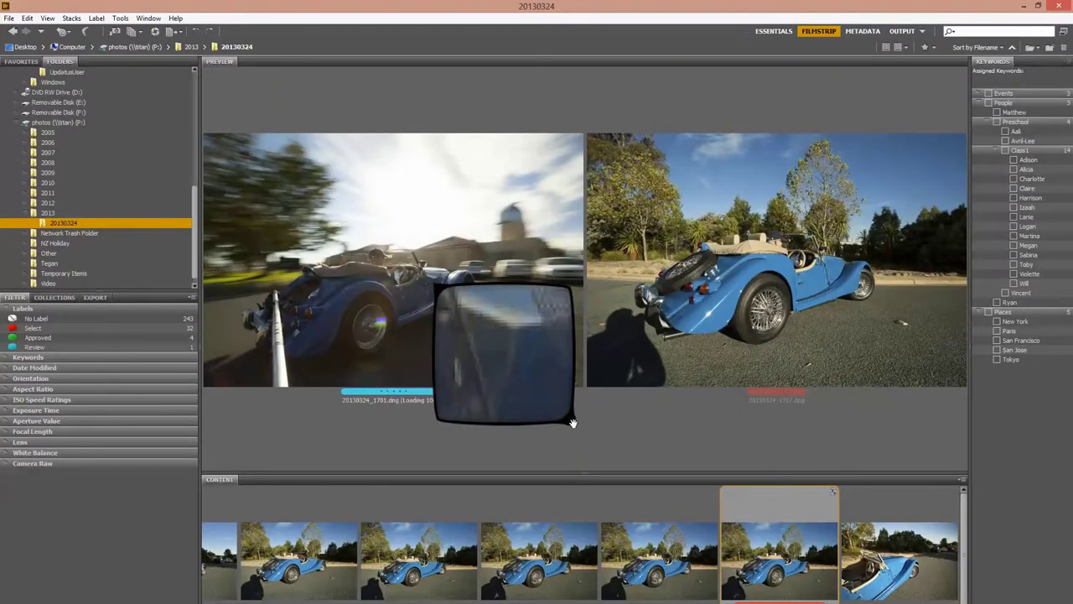
{"action": "left_click", "coordinate": [381, 264]}
{"action": "left_click", "coordinate": [390, 270]}
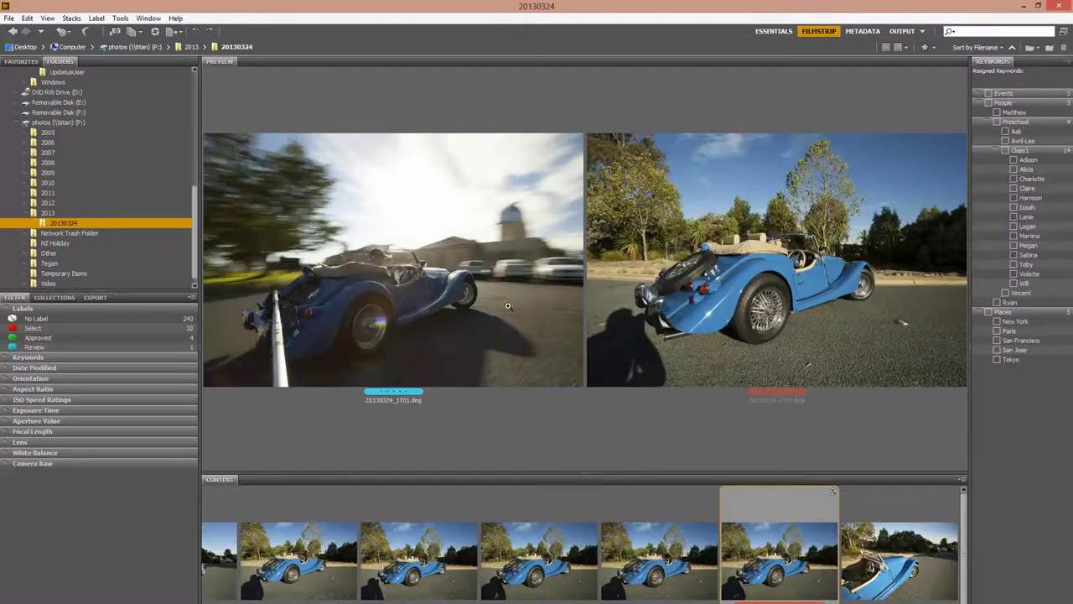
{"action": "right_click", "coordinate": [758, 244]}
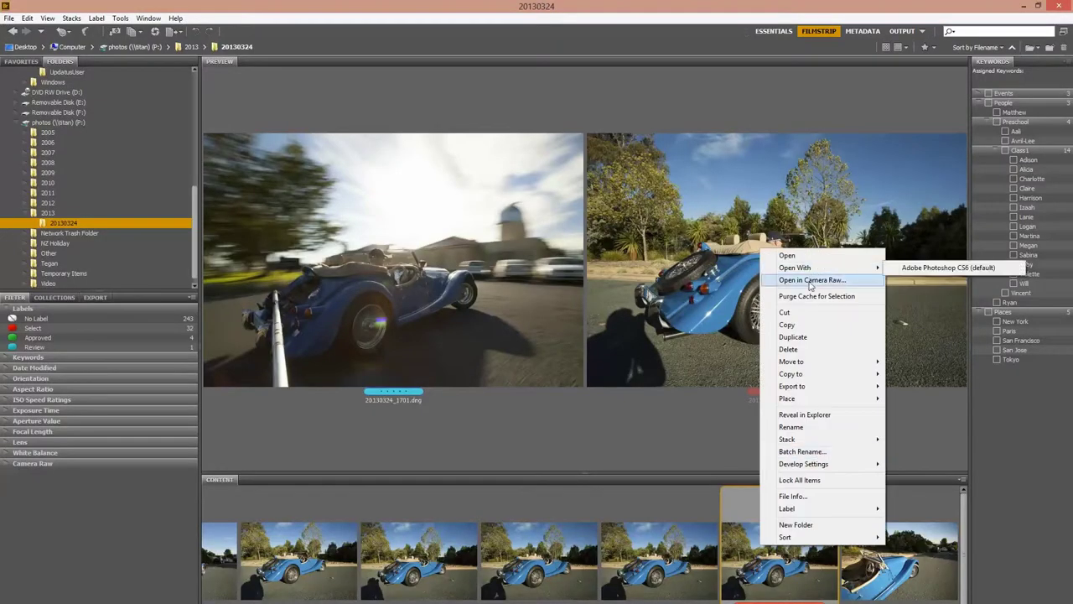
{"action": "left_click", "coordinate": [783, 277]}
Set Temperature to 18000 and Clarity to 20
{"action": "left_click", "coordinate": [1041, 149]}
{"action": "type", "text": "18000"}
{"action": "left_click", "coordinate": [1039, 317]}
{"action": "type", "text": "20"}
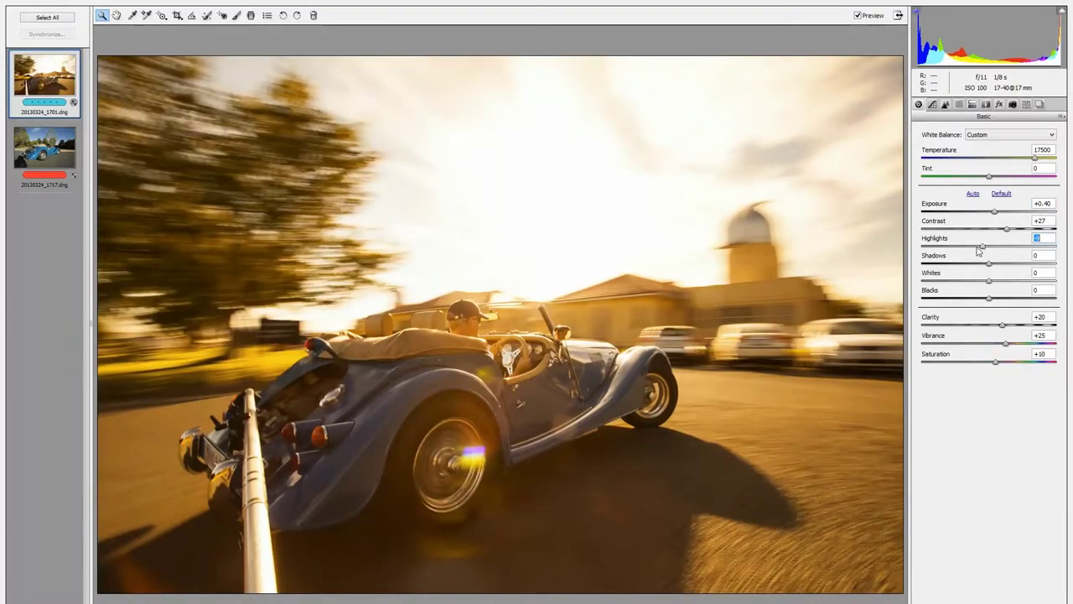
Lower the blurred shot's Highlights, then on the sharp shot raise Temperature, shift Tint toward magenta and enter 10
{"action": "left_click_drag", "start_coordinate": [978, 250], "coordinate": [972, 256]}
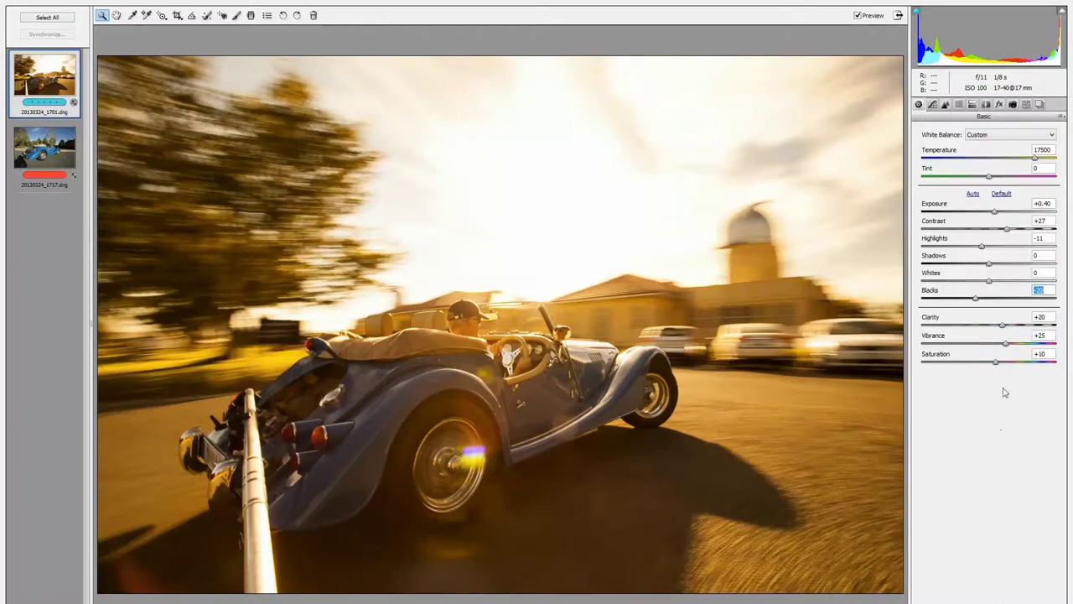
{"action": "left_click", "coordinate": [44, 149]}
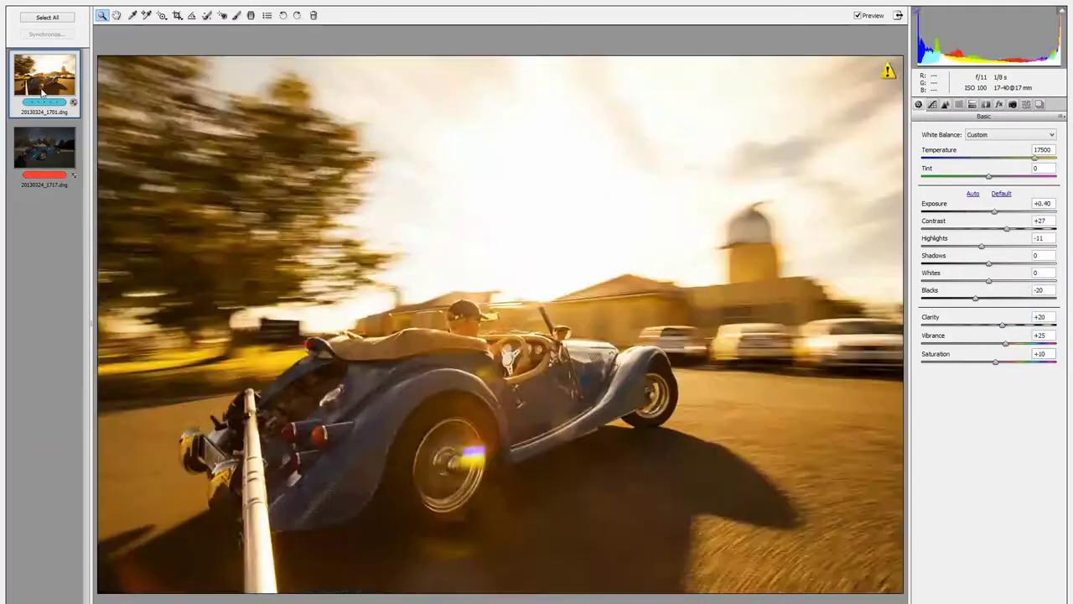
{"action": "left_click_drag", "start_coordinate": [988, 176], "coordinate": [1003, 177]}
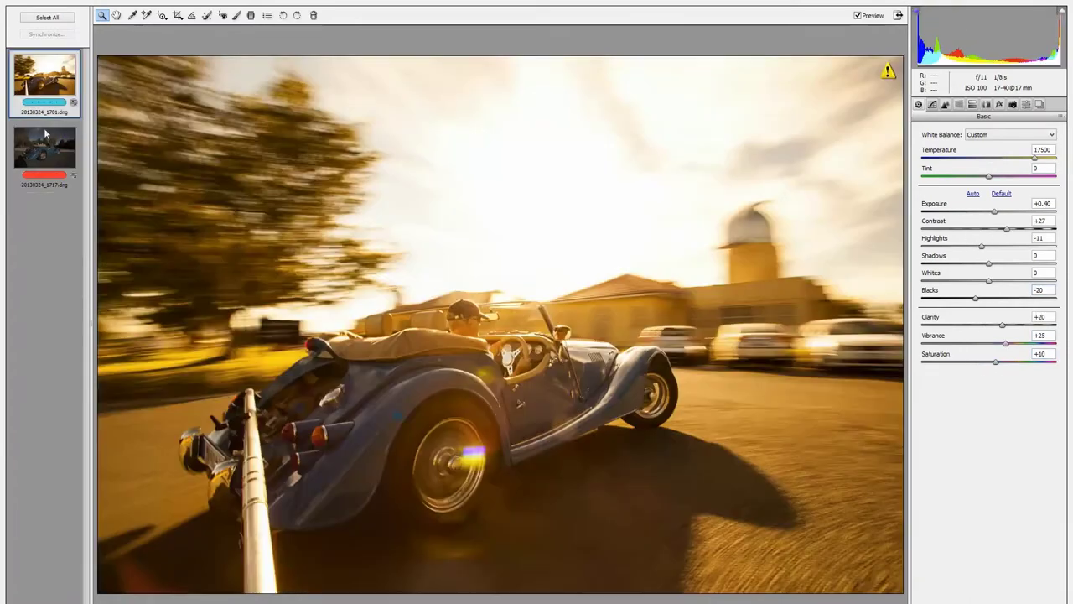
{"action": "left_click_drag", "start_coordinate": [1000, 158], "coordinate": [1012, 159]}
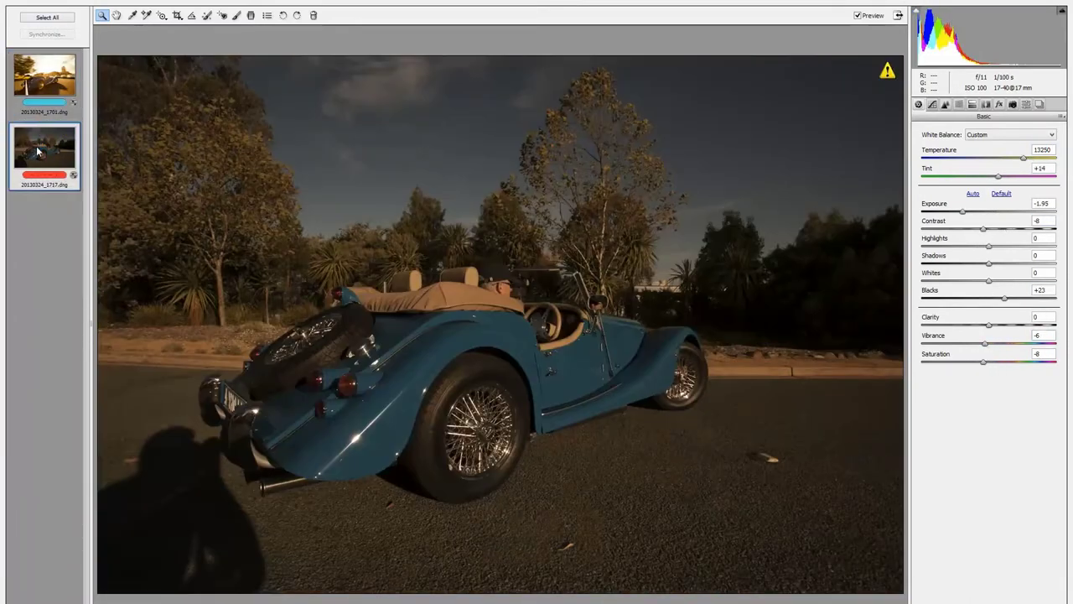
{"action": "type", "text": "10"}
Open the HSL settings and select both photos
{"action": "left_click", "coordinate": [972, 104]}
{"action": "left_click", "coordinate": [958, 105]}
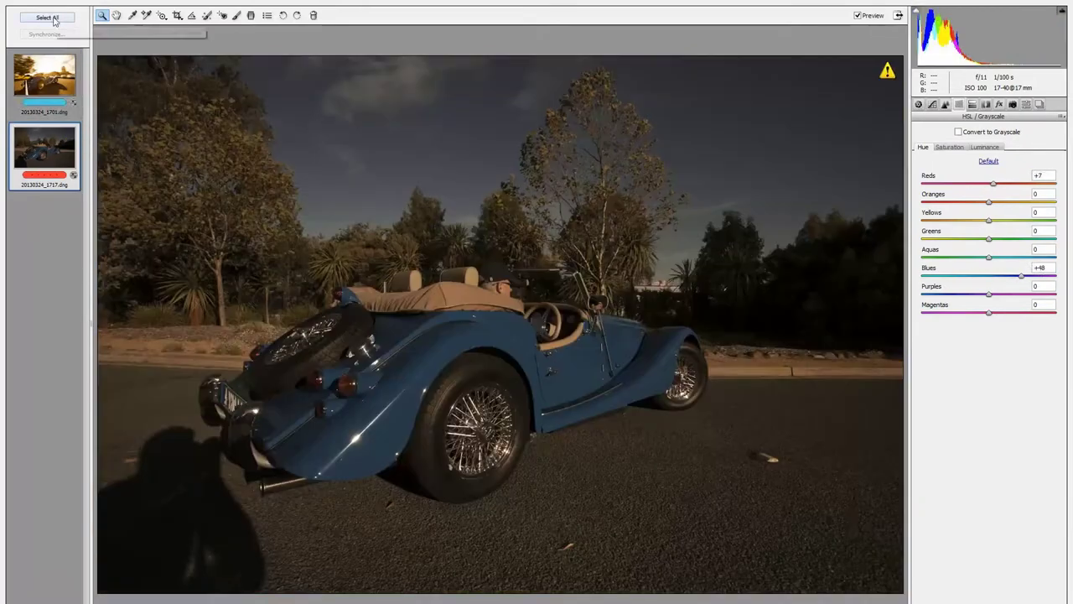
{"action": "left_click", "coordinate": [53, 18]}
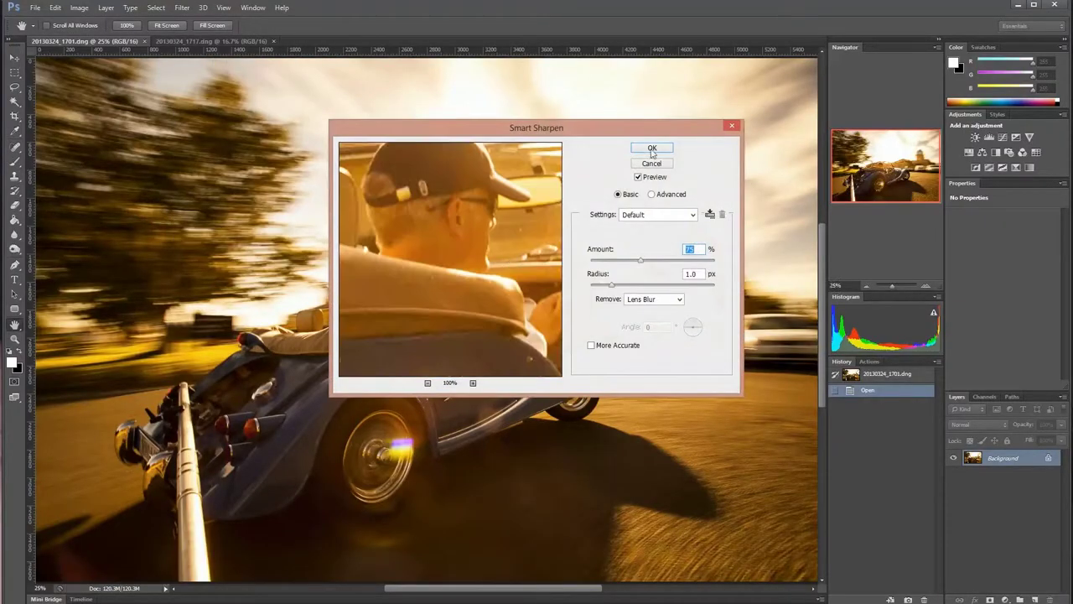
Apply Smart Sharpen, then scale and rotate the 52%-opacity sharp roadster layer to line it up
{"action": "left_click", "coordinate": [651, 149]}
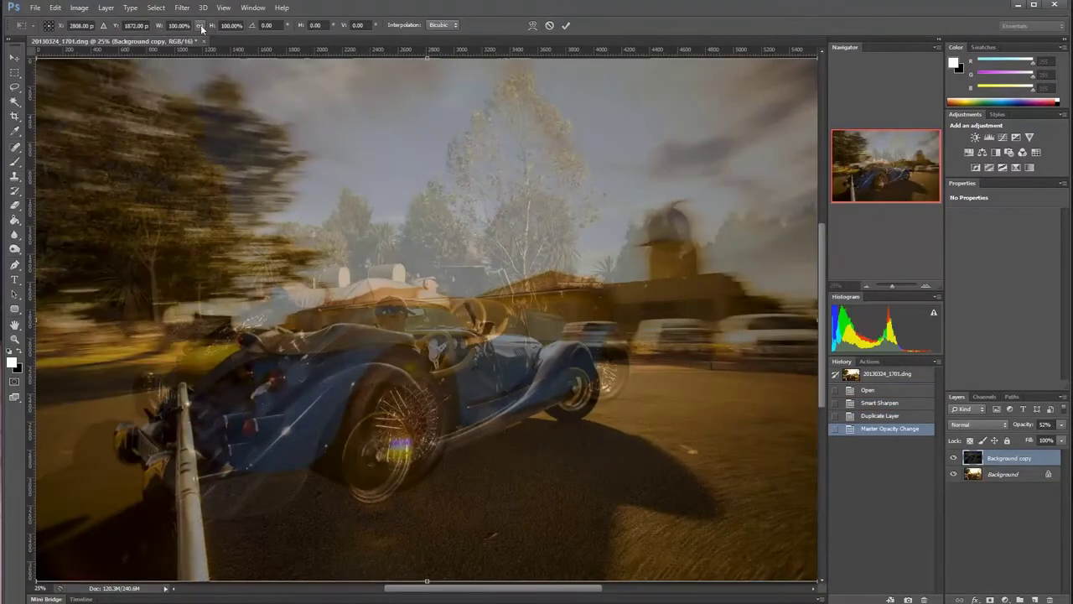
{"action": "left_click", "coordinate": [202, 26]}
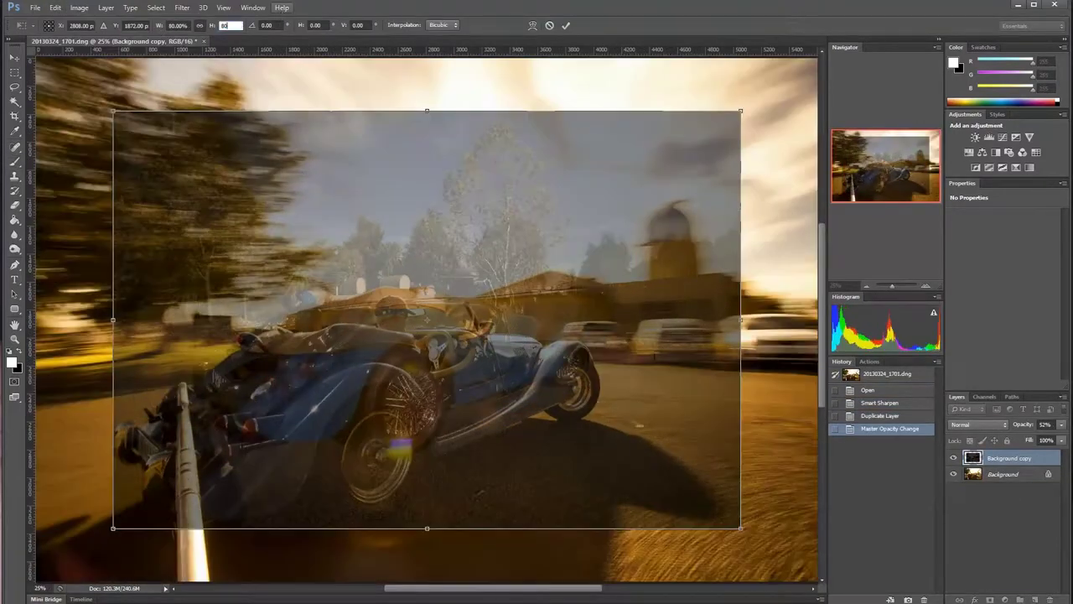
{"action": "mouse_move", "coordinate": [586, 290]}
{"action": "left_mouse_down"}
{"action": "mouse_move", "coordinate": [615, 304]}
{"action": "mouse_move", "coordinate": [625, 340]}
{"action": "left_mouse_up"}
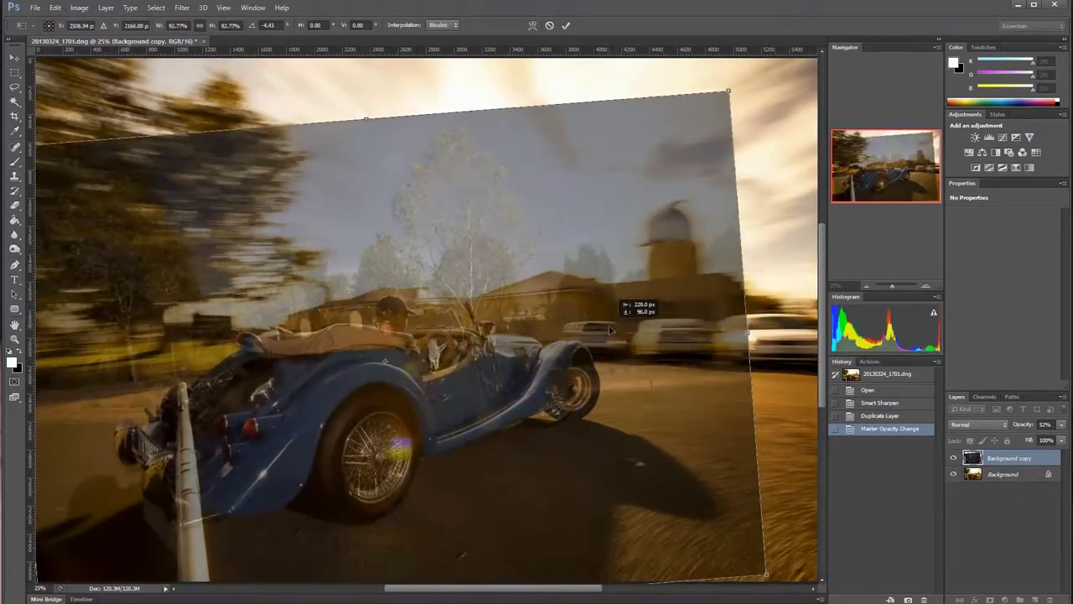
{"action": "mouse_move", "coordinate": [730, 112]}
{"action": "left_mouse_down"}
{"action": "mouse_move", "coordinate": [756, 88]}
{"action": "mouse_move", "coordinate": [754, 71]}
{"action": "left_mouse_up"}
{"action": "left_click_drag", "start_coordinate": [624, 310], "coordinate": [614, 327]}
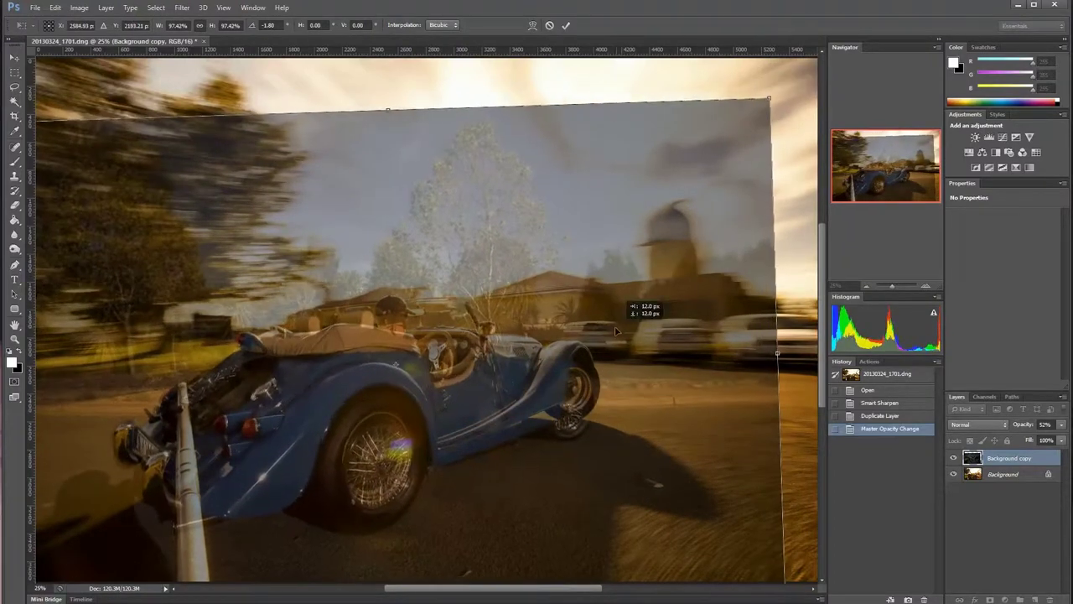
{"action": "scroll", "coordinate": [614, 326], "scroll_direction": "up", "scroll_amount": 1}
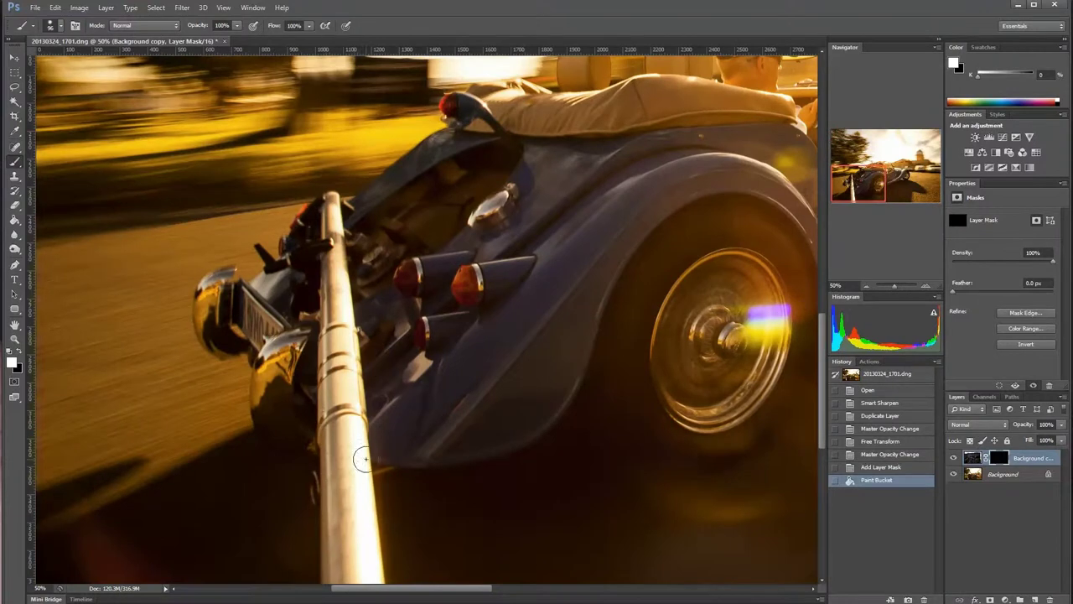
Paint white on the mask to reveal the sharp exhaust, bumper, spare tyre and licence plate
{"action": "left_click_drag", "start_coordinate": [360, 456], "coordinate": [264, 251]}
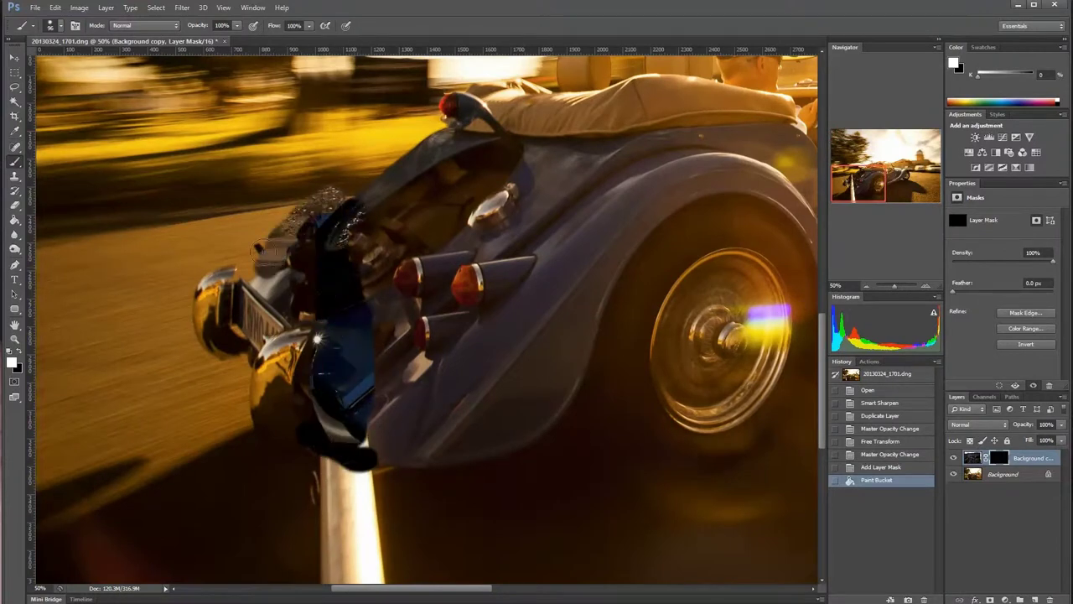
{"action": "mouse_move", "coordinate": [453, 159]}
{"action": "left_mouse_down"}
{"action": "mouse_move", "coordinate": [486, 218]}
{"action": "mouse_move", "coordinate": [410, 377]}
{"action": "mouse_move", "coordinate": [416, 427]}
{"action": "left_mouse_up"}
{"action": "mouse_move", "coordinate": [310, 361]}
{"action": "left_mouse_down"}
{"action": "mouse_move", "coordinate": [268, 280]}
{"action": "mouse_move", "coordinate": [235, 313]}
{"action": "mouse_move", "coordinate": [308, 352]}
{"action": "left_mouse_up"}
Clean up overspill left of the spare tyre with black, then reveal more of the car body
{"action": "key", "text": "x"}
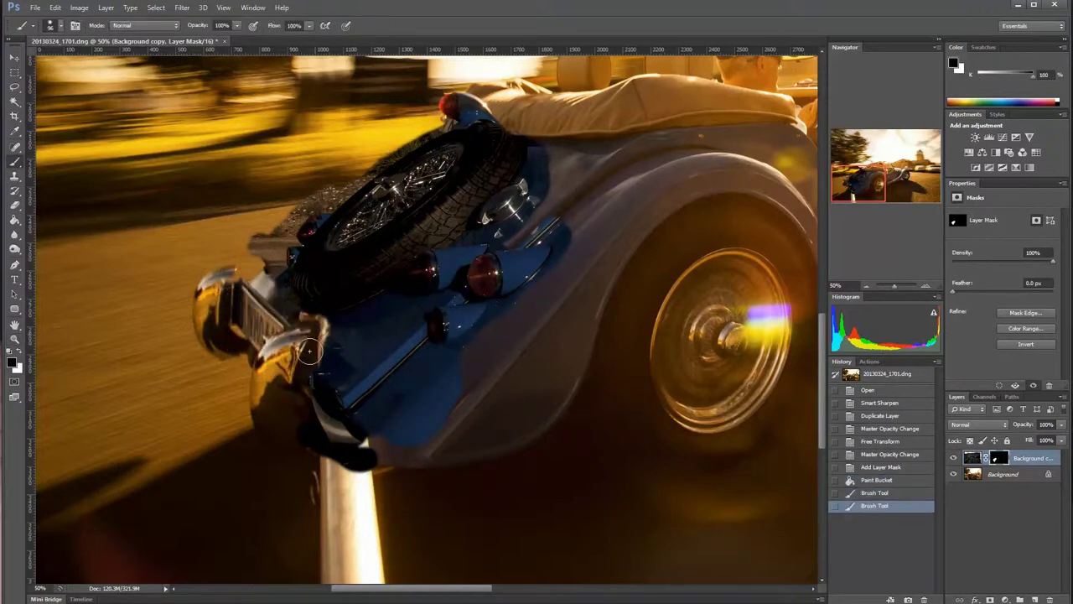
{"action": "left_click_drag", "start_coordinate": [389, 153], "coordinate": [465, 97]}
{"action": "key", "text": "x"}
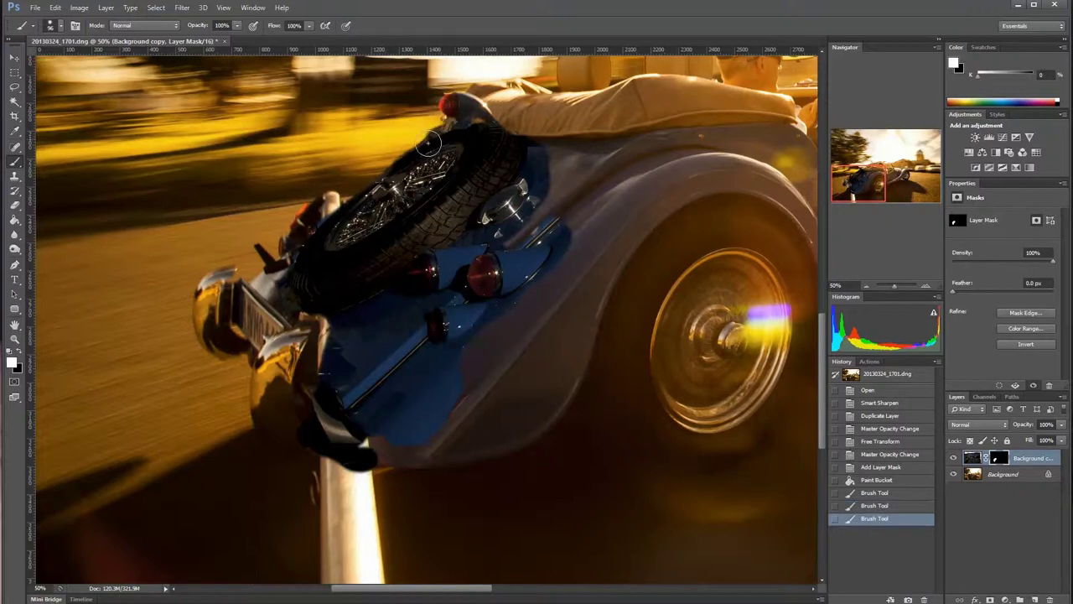
{"action": "left_click_drag", "start_coordinate": [436, 134], "coordinate": [251, 268]}
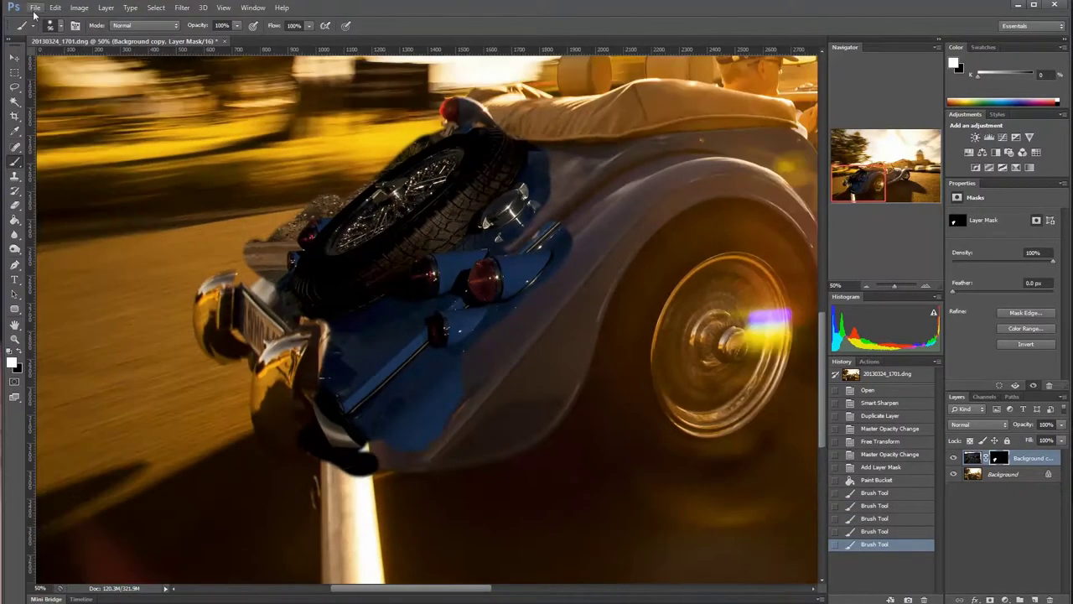
{"action": "left_click", "coordinate": [106, 8]}
{"action": "mouse_move", "coordinate": [138, 114]}
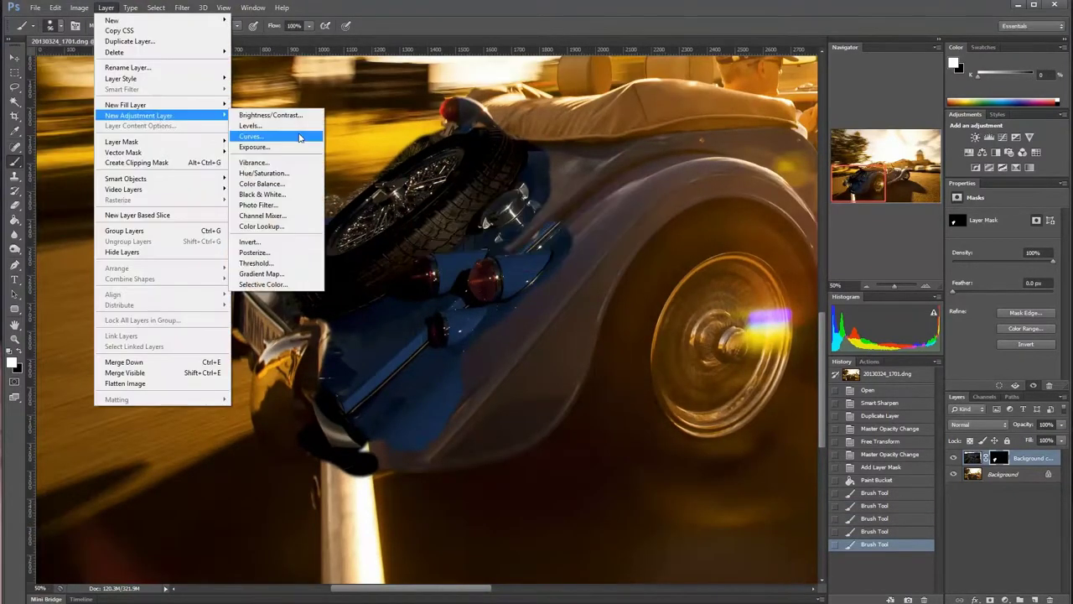
Clip a Curves adjustment to the car layer, darken the car, and merge it down
{"action": "key", "text": "ctrl+alt+g"}
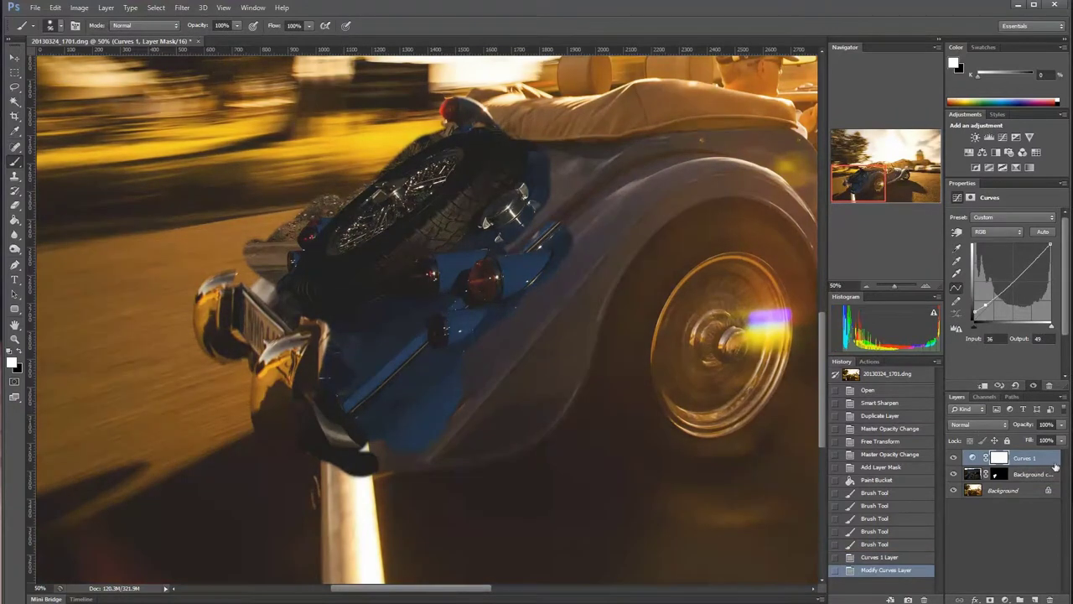
{"action": "mouse_move", "coordinate": [977, 318]}
{"action": "left_mouse_down"}
{"action": "mouse_move", "coordinate": [985, 308]}
{"action": "mouse_move", "coordinate": [974, 315]}
{"action": "left_mouse_up"}
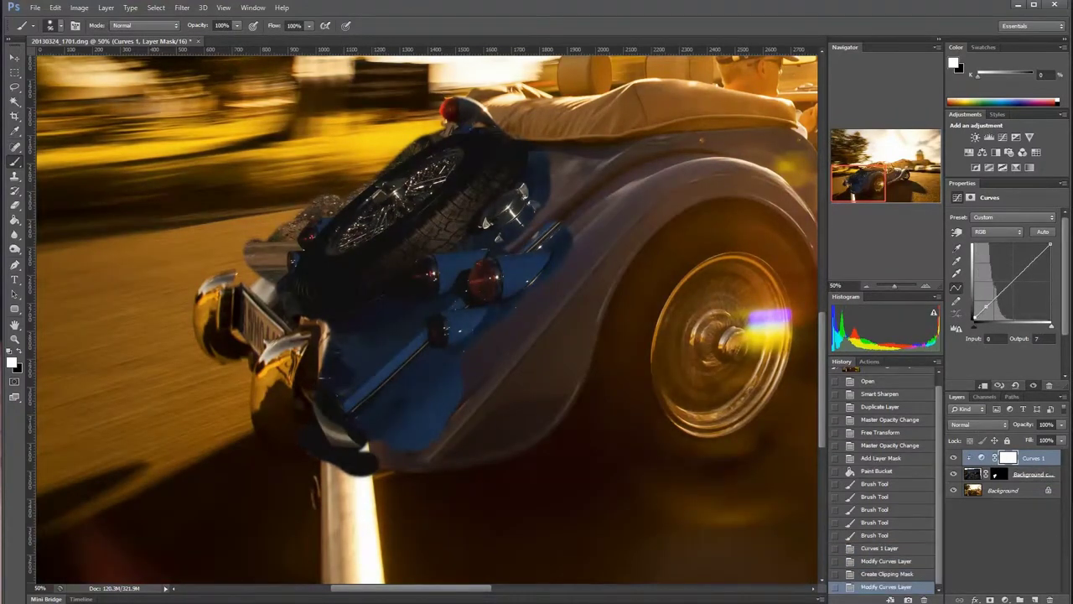
{"action": "key", "text": "ctrl+e"}
Add a clipped Color Balance pushing midtones toward red, then delete its mask and the layer
{"action": "left_click", "coordinate": [106, 7]}
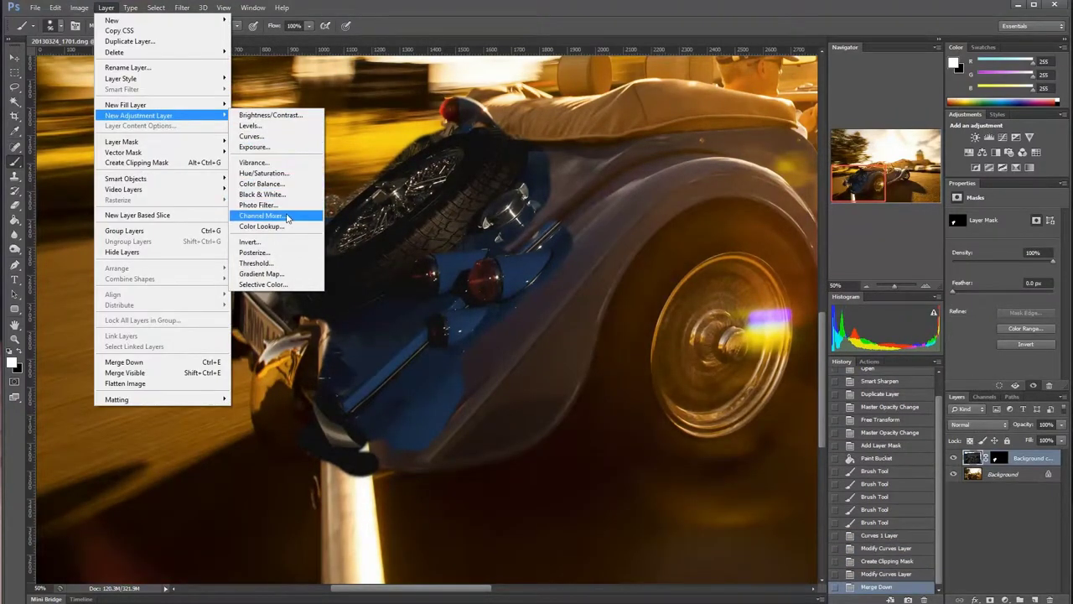
{"action": "left_click", "coordinate": [285, 183]}
{"action": "key", "text": "ctrl+alt+g"}
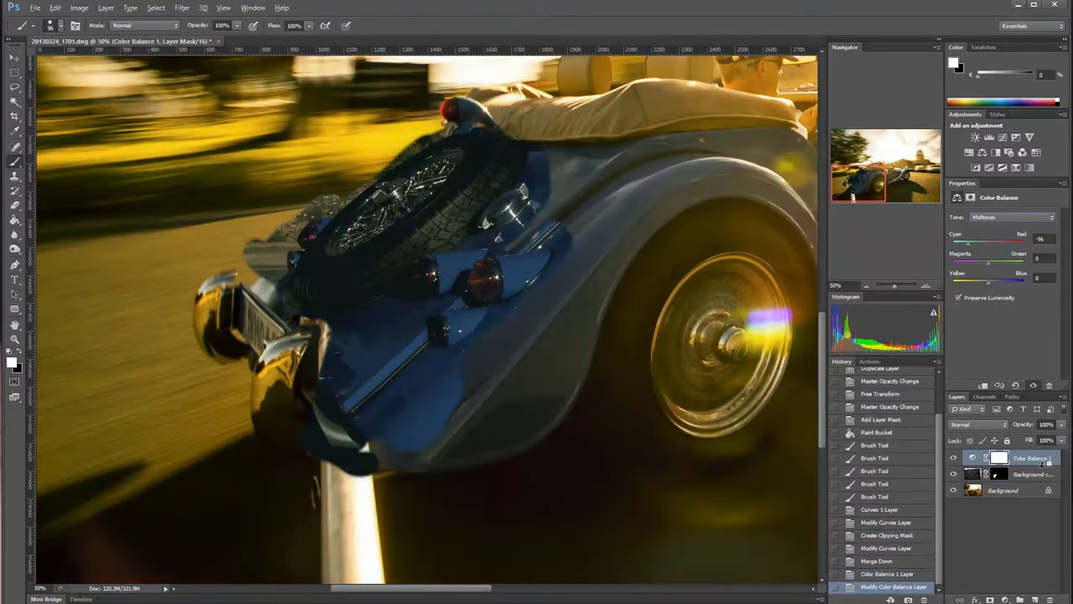
{"action": "left_click_drag", "start_coordinate": [989, 244], "coordinate": [1012, 244]}
{"action": "right_click", "coordinate": [1031, 457]}
{"action": "left_click", "coordinate": [948, 73]}
{"action": "key", "text": "Return"}
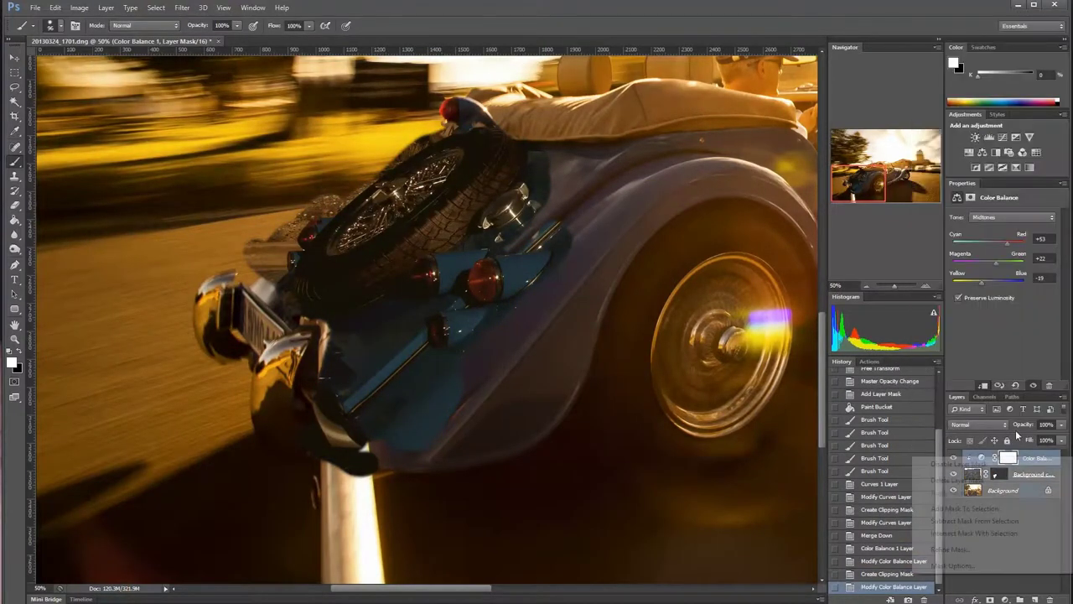
{"action": "right_click", "coordinate": [1031, 457]}
{"action": "left_click", "coordinate": [948, 74]}
Add a clipped Selective Color adjustment and set Neutrals to Cyan -10, Yellow +17, Black -2
{"action": "left_click", "coordinate": [1024, 166]}
{"action": "key", "text": "ctrl+alt+g"}
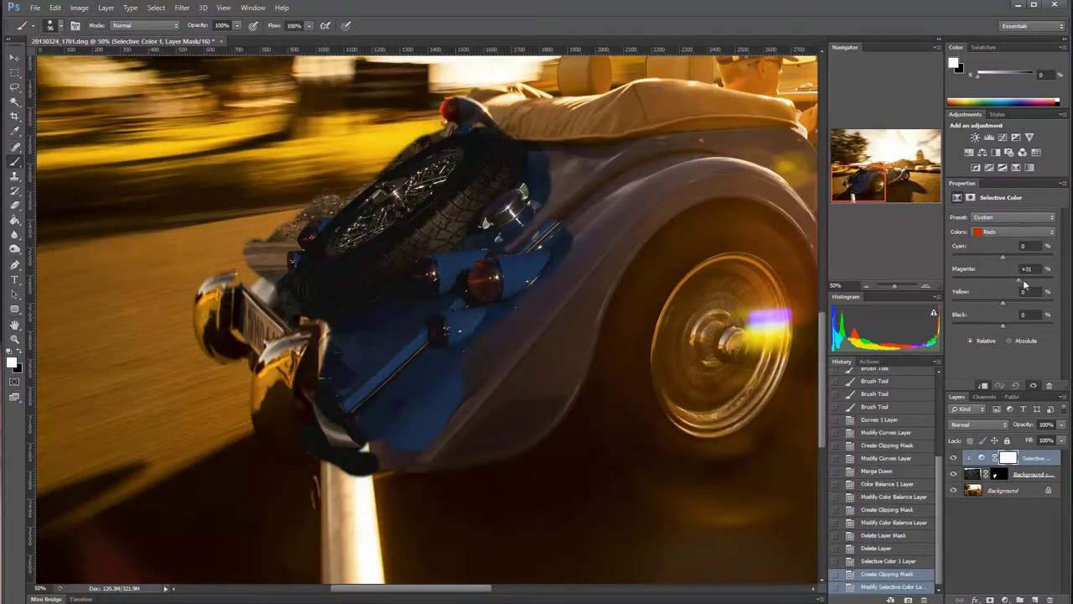
{"action": "left_click", "coordinate": [1012, 231]}
{"action": "left_click", "coordinate": [1003, 281]}
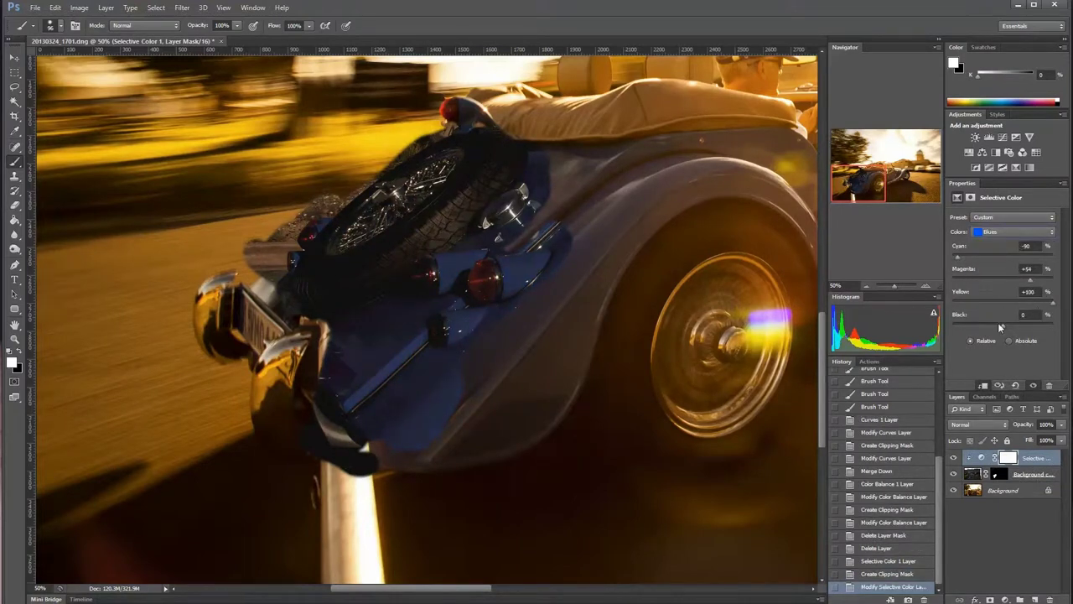
{"action": "key", "text": "alt+4"}
{"action": "left_click", "coordinate": [1013, 231]}
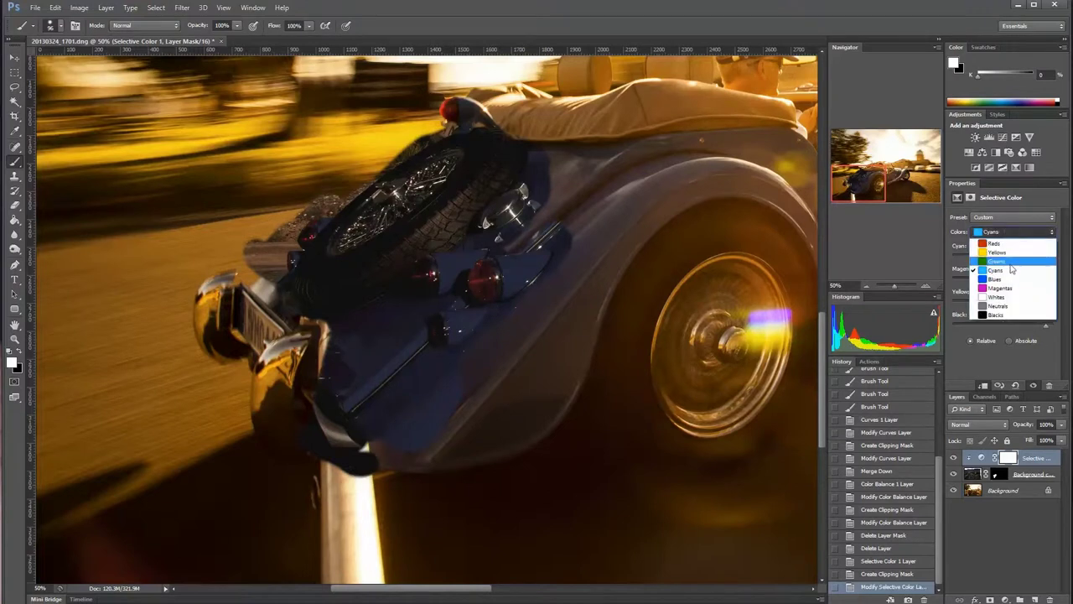
{"action": "left_click", "coordinate": [997, 282]}
{"action": "left_click", "coordinate": [1018, 233]}
{"action": "left_click", "coordinate": [997, 306]}
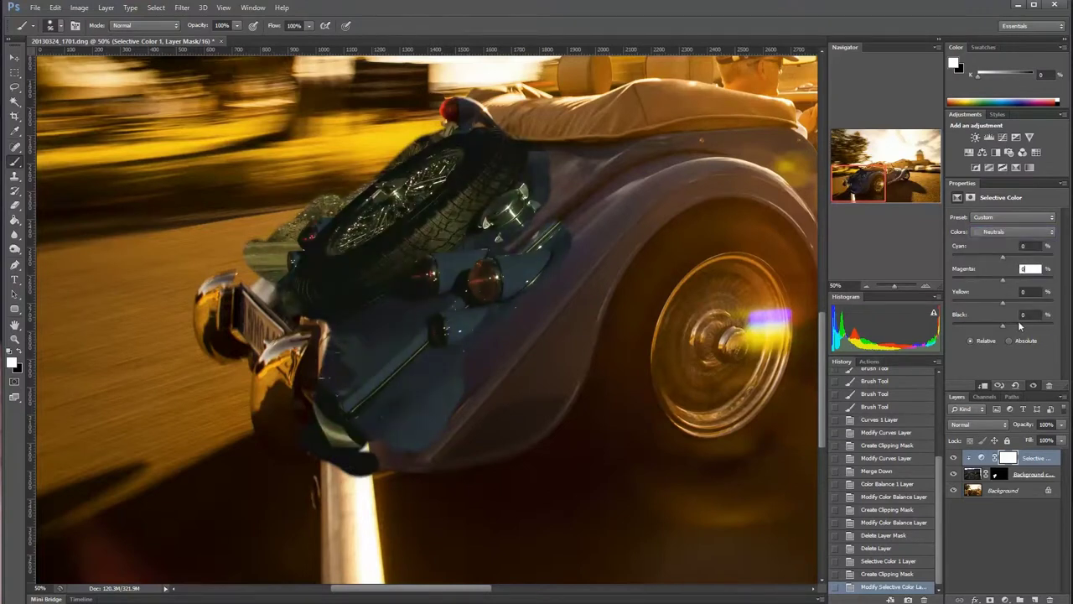
{"action": "left_click_drag", "start_coordinate": [1002, 325], "coordinate": [1002, 328]}
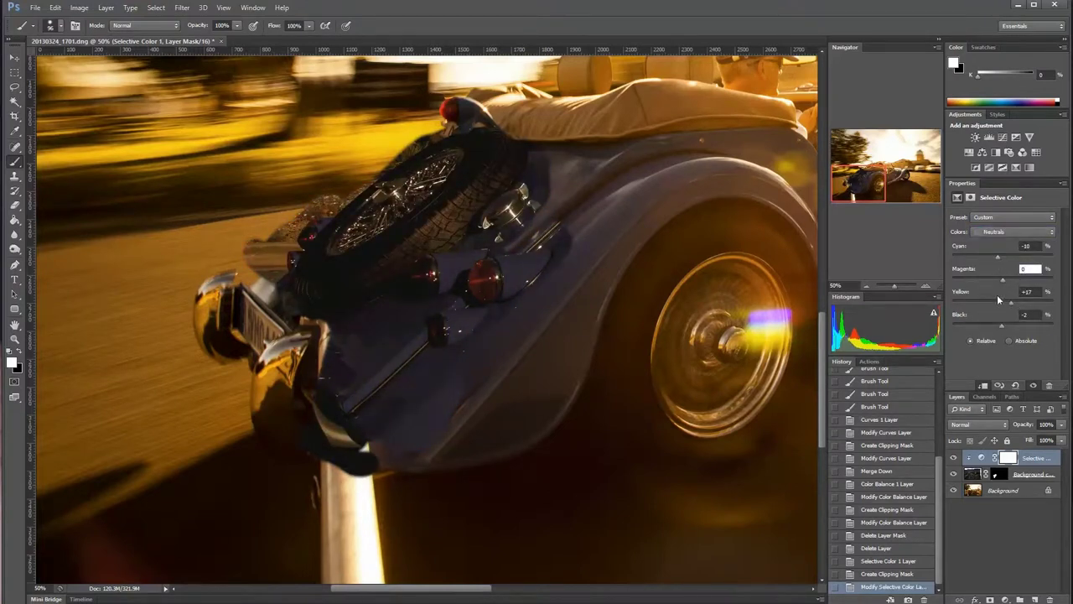
{"action": "left_click", "coordinate": [106, 7]}
Merge the colour adjustment into the car layer and add 1.5% Gaussian monochromatic noise
{"action": "left_click", "coordinate": [192, 373]}
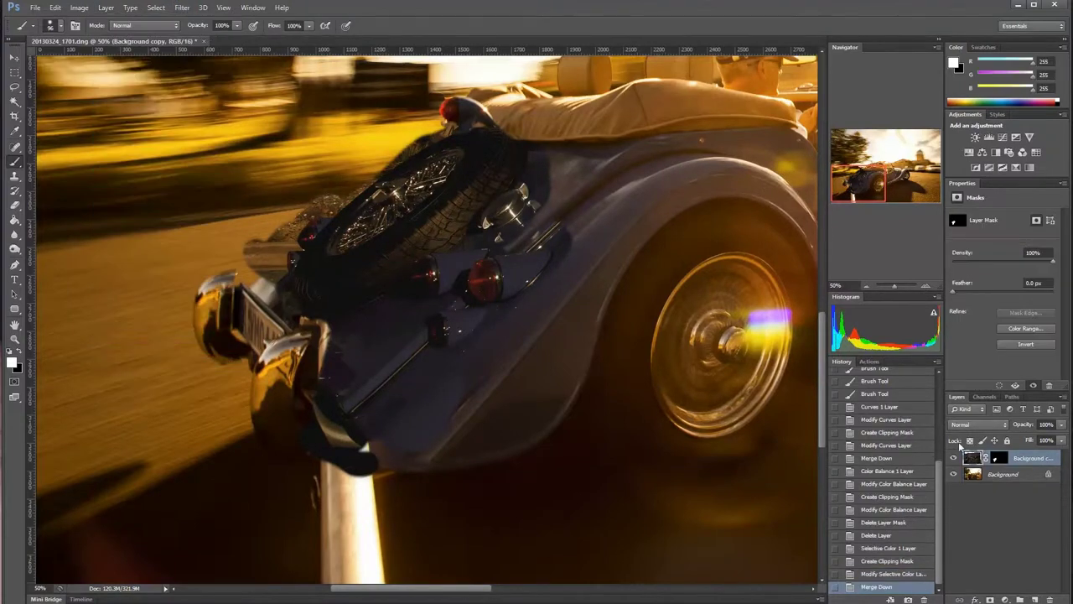
{"action": "left_click", "coordinate": [181, 7]}
{"action": "left_click", "coordinate": [342, 162]}
{"action": "left_click", "coordinate": [629, 204]}
{"action": "key", "text": "ctrl+plus"}
{"action": "left_click", "coordinate": [182, 8]}
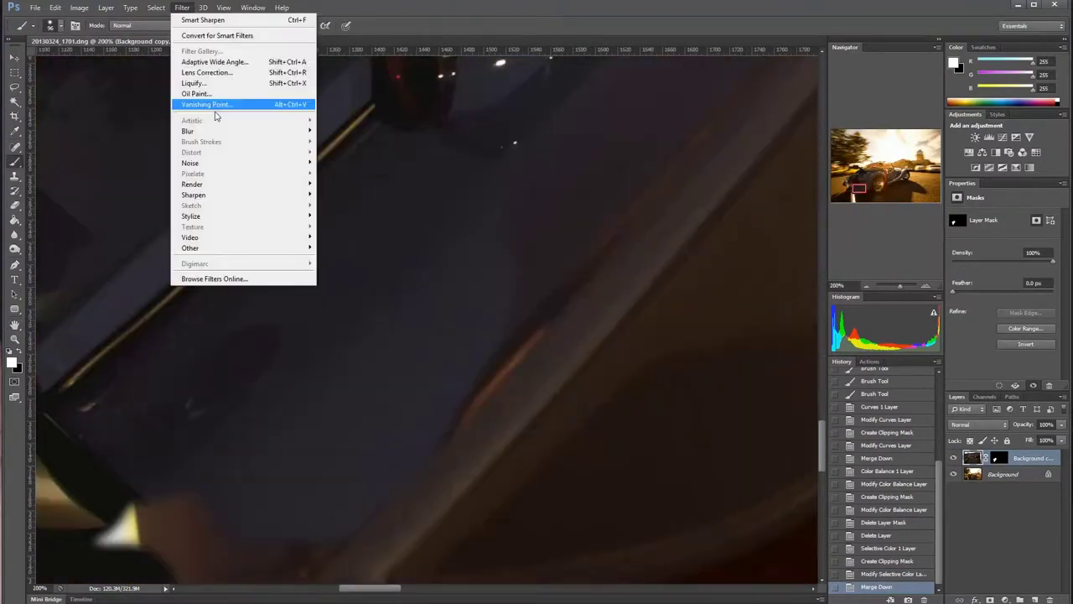
{"action": "left_click", "coordinate": [341, 162]}
{"action": "left_click_drag", "start_coordinate": [516, 172], "coordinate": [804, 149]}
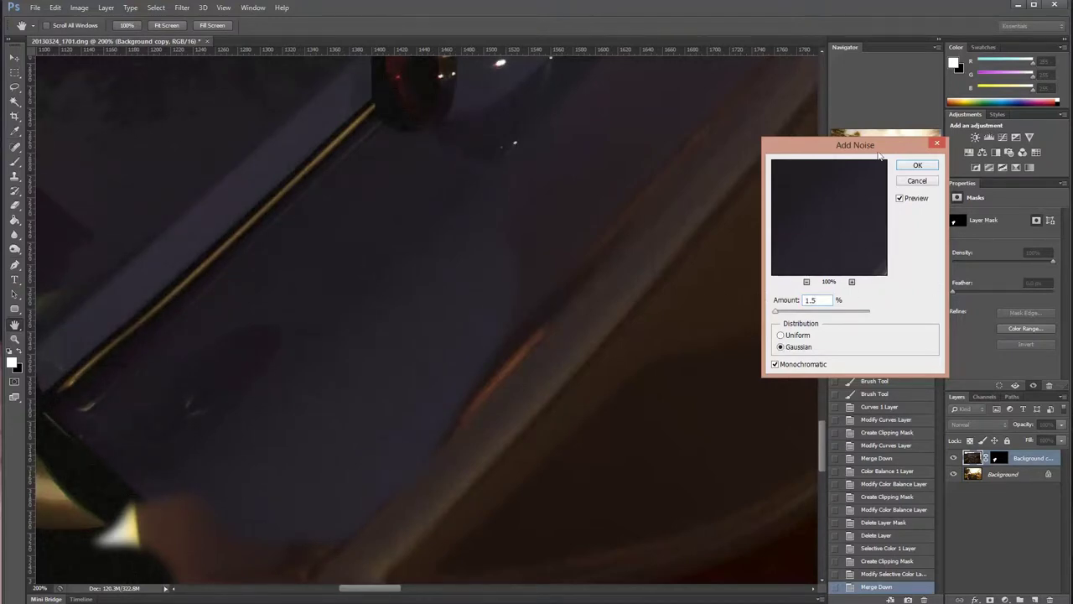
{"action": "key", "text": "Return"}
{"action": "key", "text": "ctrl+minus"}
Dodge the dark bodywork near the spare wheel and along the lower car body
{"action": "key", "text": "b"}
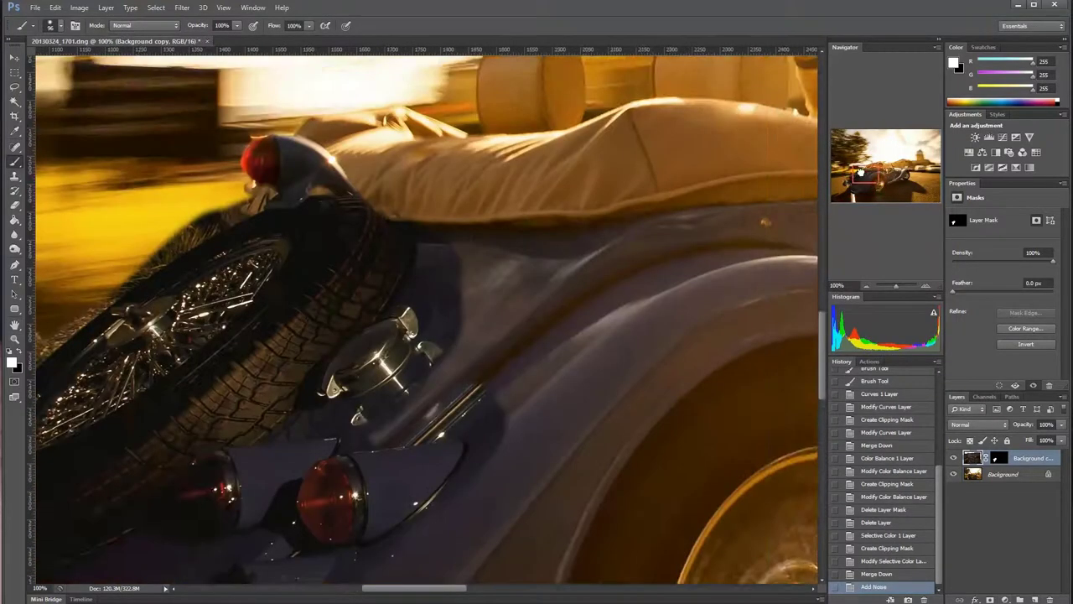
{"action": "key", "text": "o"}
{"action": "left_click_drag", "start_coordinate": [490, 283], "coordinate": [474, 210]}
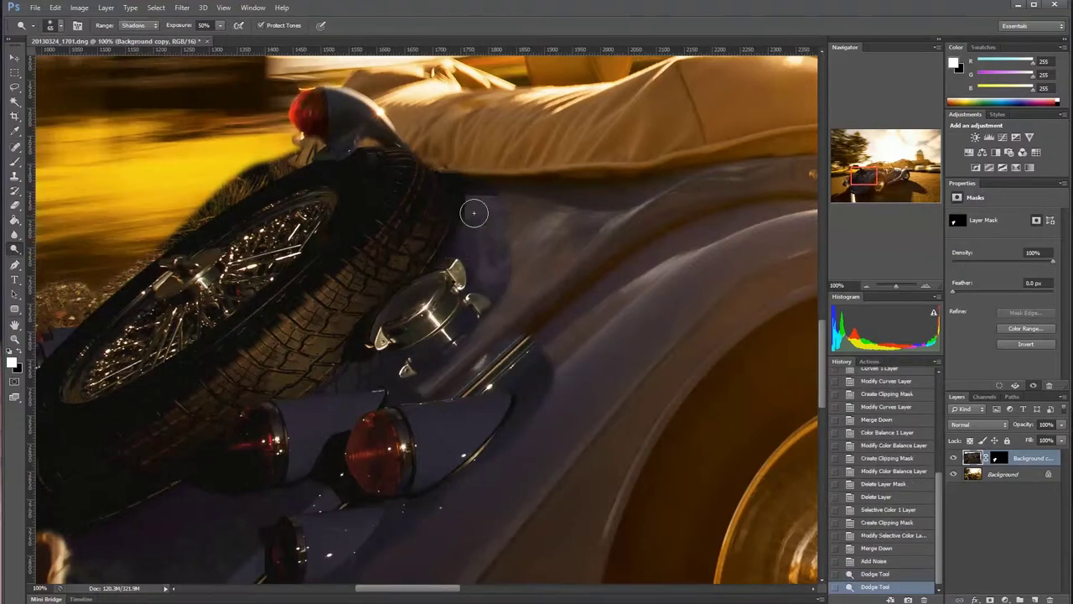
{"action": "mouse_move", "coordinate": [519, 377]}
{"action": "left_mouse_down"}
{"action": "mouse_move", "coordinate": [542, 372]}
{"action": "mouse_move", "coordinate": [536, 394]}
{"action": "left_mouse_up"}
{"action": "mouse_move", "coordinate": [542, 402]}
{"action": "left_mouse_down"}
{"action": "mouse_move", "coordinate": [637, 176]}
{"action": "mouse_move", "coordinate": [587, 210]}
{"action": "left_mouse_up"}
{"action": "mouse_move", "coordinate": [407, 347]}
{"action": "left_mouse_down"}
{"action": "mouse_move", "coordinate": [504, 252]}
{"action": "mouse_move", "coordinate": [455, 280]}
{"action": "left_mouse_up"}
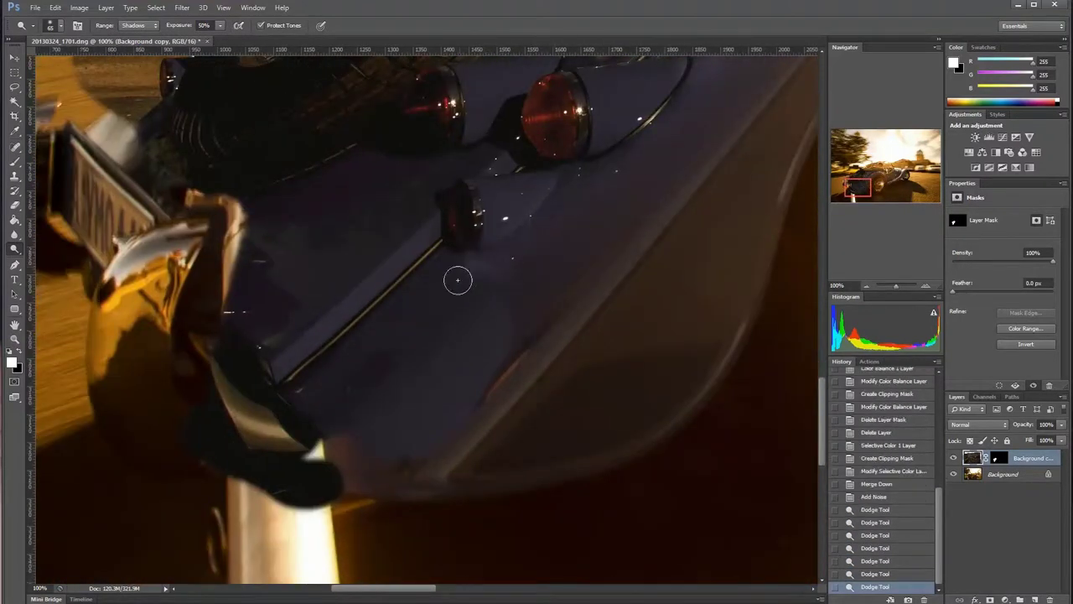
{"action": "scroll", "coordinate": [455, 280], "scroll_direction": "up", "scroll_amount": 5}
Add a clipped Warming photo filter at 70% density, fade it with a gradient, and merge it down
{"action": "left_click", "coordinate": [1029, 168]}
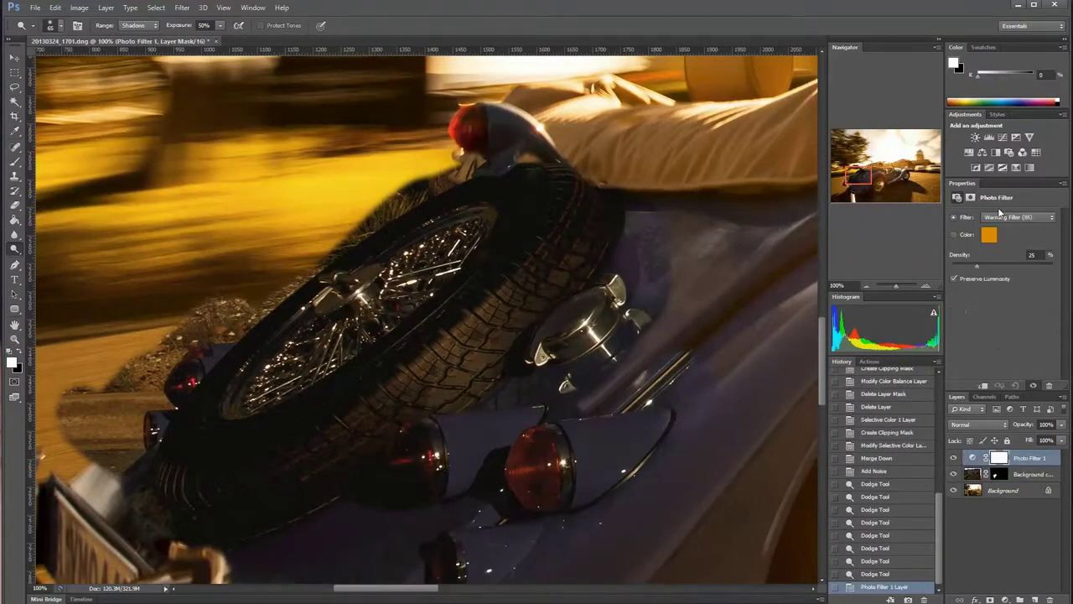
{"action": "key", "text": "ctrl+alt+g"}
{"action": "left_click_drag", "start_coordinate": [978, 262], "coordinate": [1022, 263]}
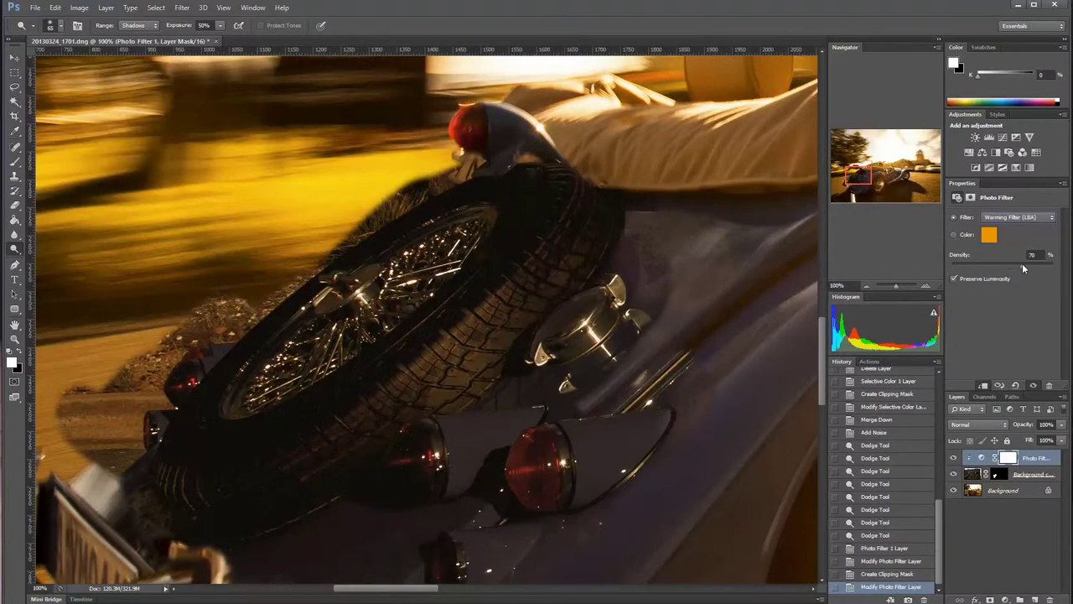
{"action": "key", "text": "ctrl+minus"}
{"action": "left_click_drag", "start_coordinate": [14, 220], "coordinate": [58, 219]}
{"action": "left_click_drag", "start_coordinate": [538, 342], "coordinate": [468, 496], "text": "shift"}
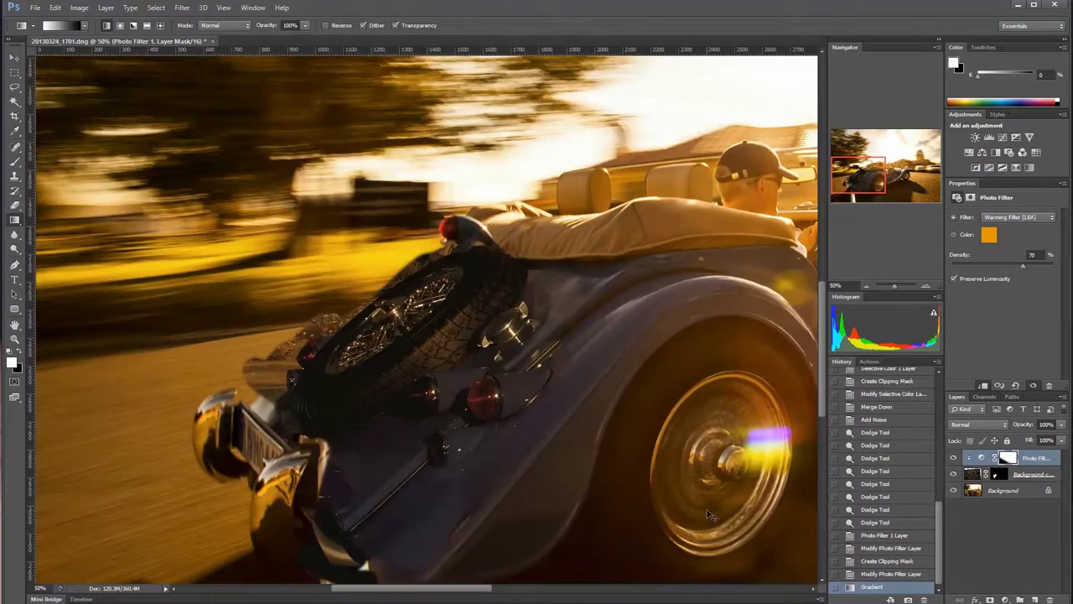
{"action": "key", "text": "ctrl+0"}
{"action": "key", "text": "ctrl+1"}
{"action": "left_click", "coordinate": [106, 8]}
{"action": "left_click", "coordinate": [123, 361]}
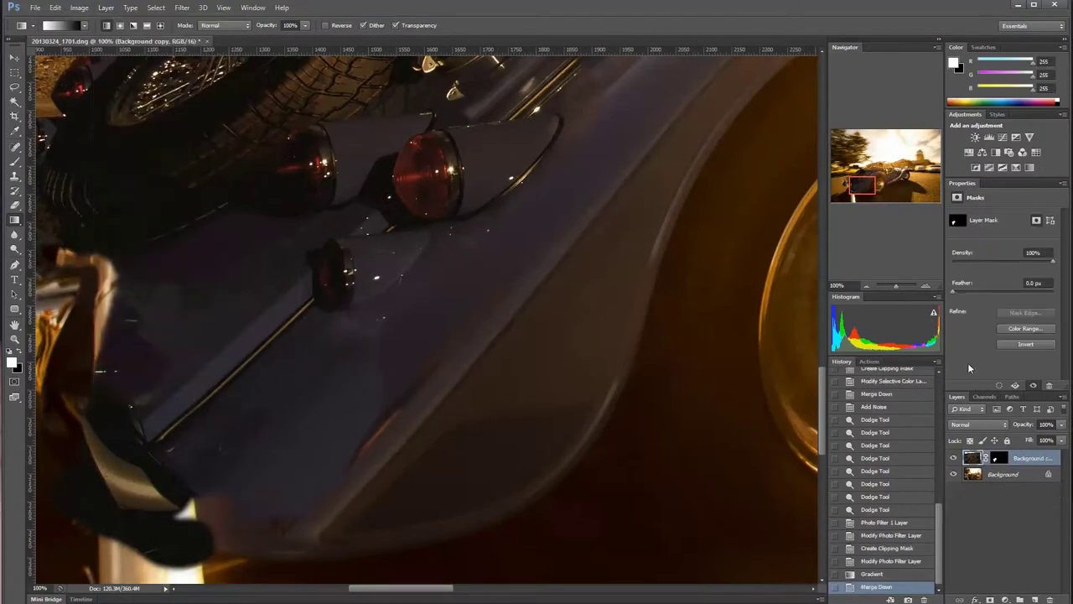
{"action": "key", "text": "ctrl+minus"}
On a new layer, clone road over the bright pole using a size-178 Current & Below stamp
{"action": "left_click", "coordinate": [1034, 600]}
{"action": "key", "text": "s"}
{"action": "left_click", "coordinate": [419, 25]}
{"action": "left_click", "coordinate": [413, 46]}
{"action": "left_click", "coordinate": [62, 25]}
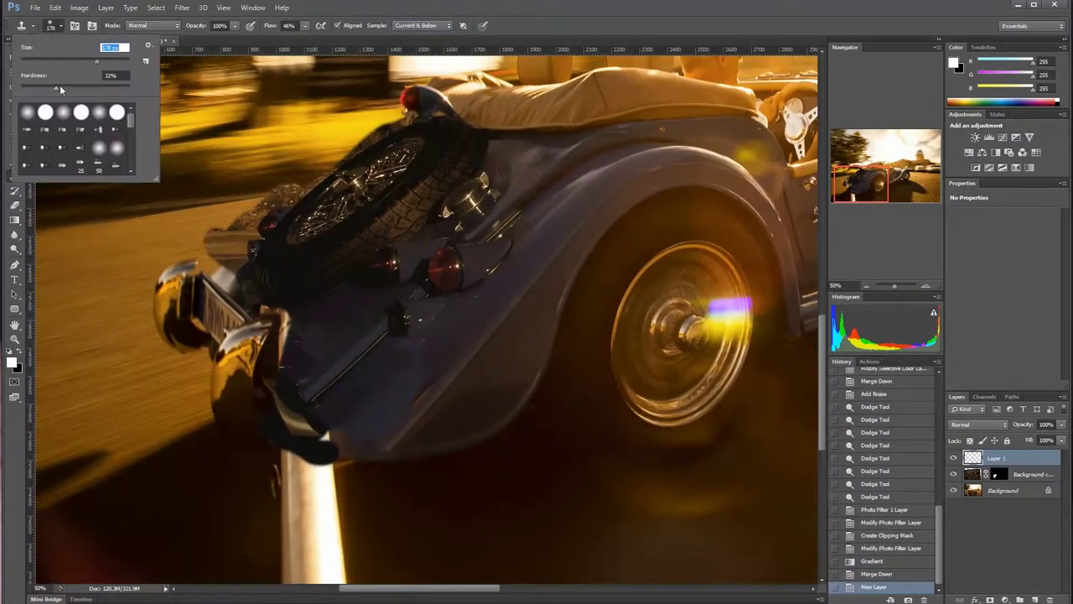
{"action": "key", "text": "Return"}
{"action": "left_click_drag", "start_coordinate": [336, 518], "coordinate": [331, 574]}
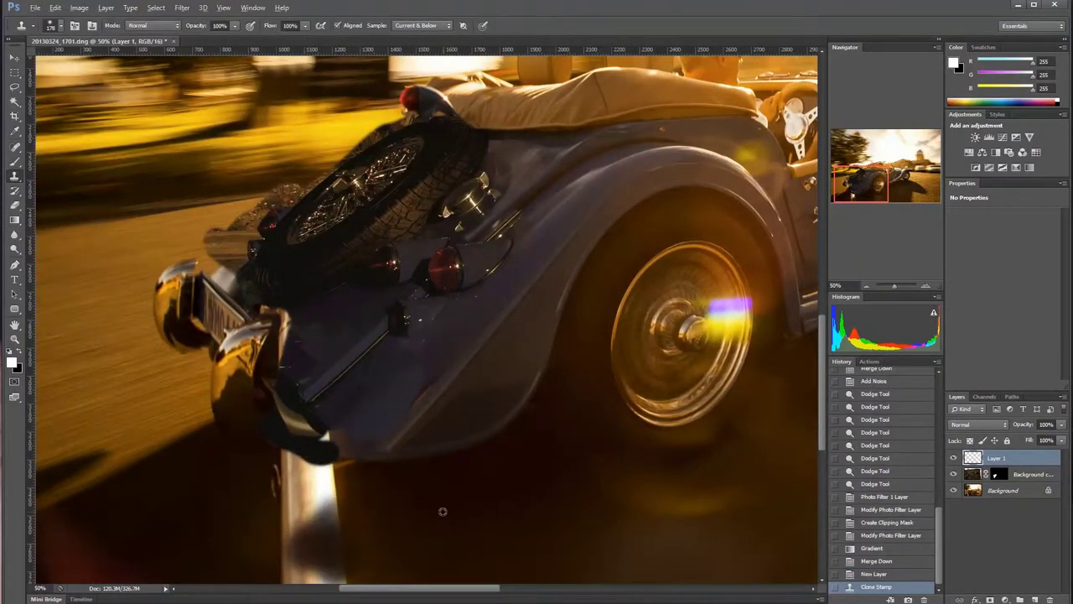
{"action": "left_click_drag", "start_coordinate": [334, 516], "coordinate": [288, 571]}
{"action": "left_click_drag", "start_coordinate": [368, 529], "coordinate": [282, 532]}
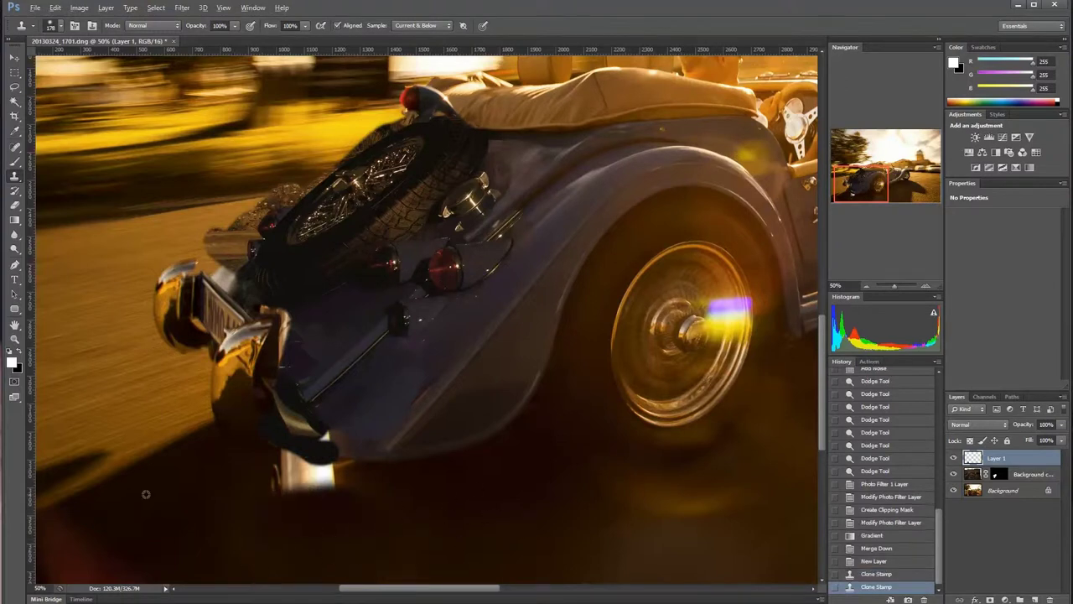
{"action": "left_click_drag", "start_coordinate": [272, 495], "coordinate": [286, 491]}
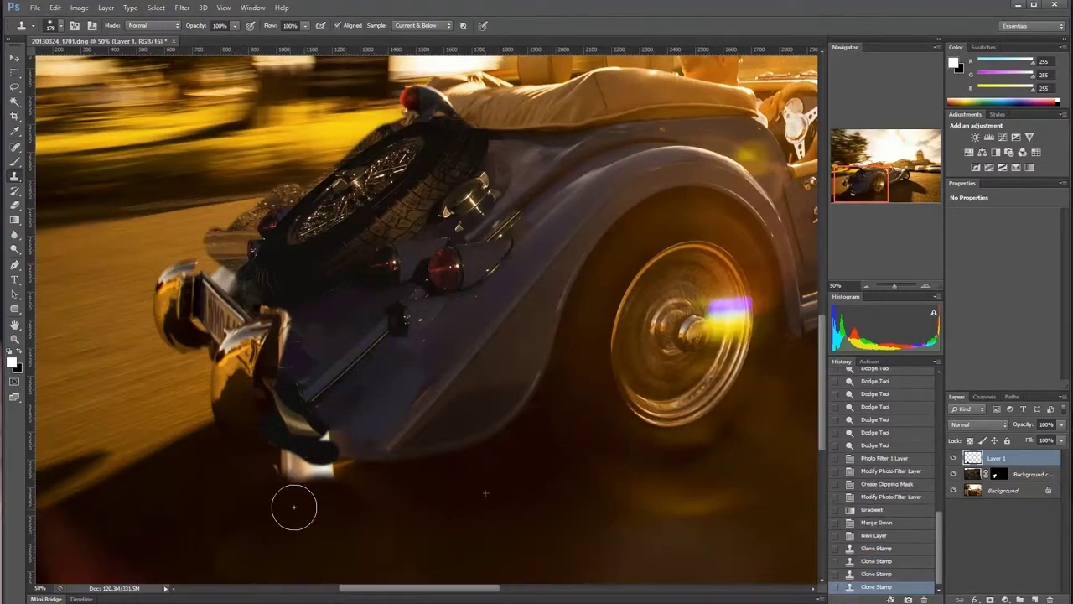
Hide the cloned layer and turn the car layer's mask off and on to compare
{"action": "left_click", "coordinate": [953, 458]}
{"action": "left_click", "coordinate": [998, 474]}
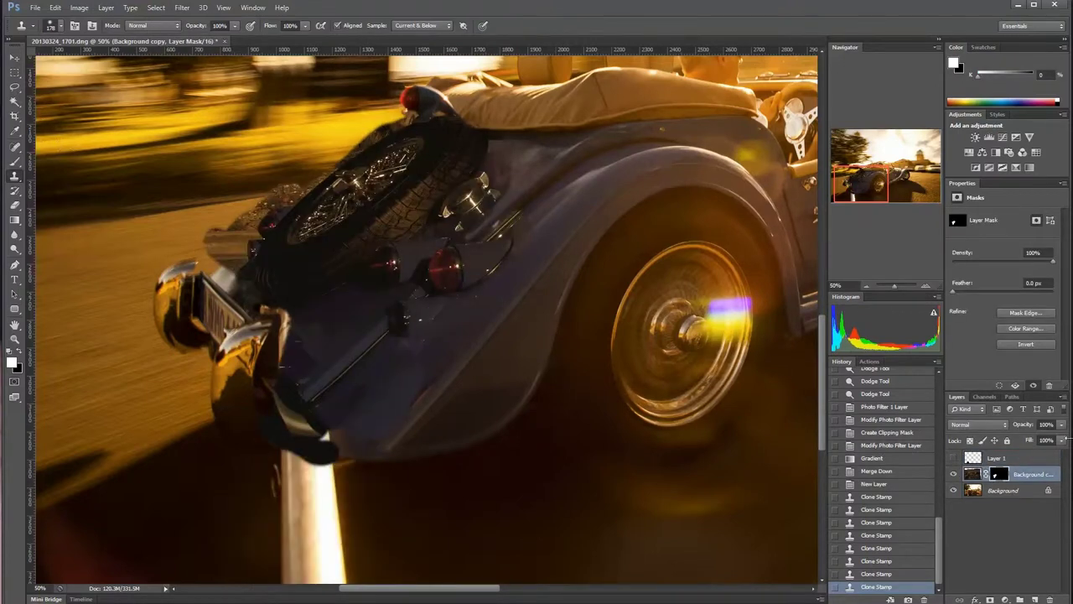
{"action": "right_click", "coordinate": [998, 473]}
{"action": "left_click", "coordinate": [980, 482]}
{"action": "right_click", "coordinate": [997, 474]}
{"action": "left_click", "coordinate": [980, 482]}
{"action": "right_click", "coordinate": [997, 474]}
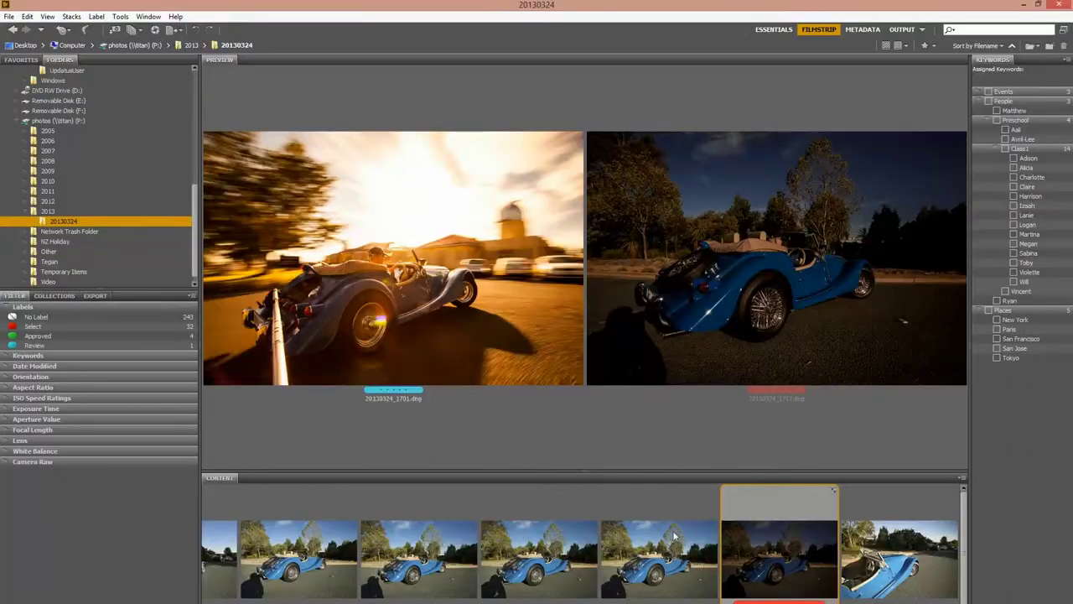
Select the daylight shot 20130324_1717 thumbnail in Bridge
{"action": "left_click", "coordinate": [789, 575]}
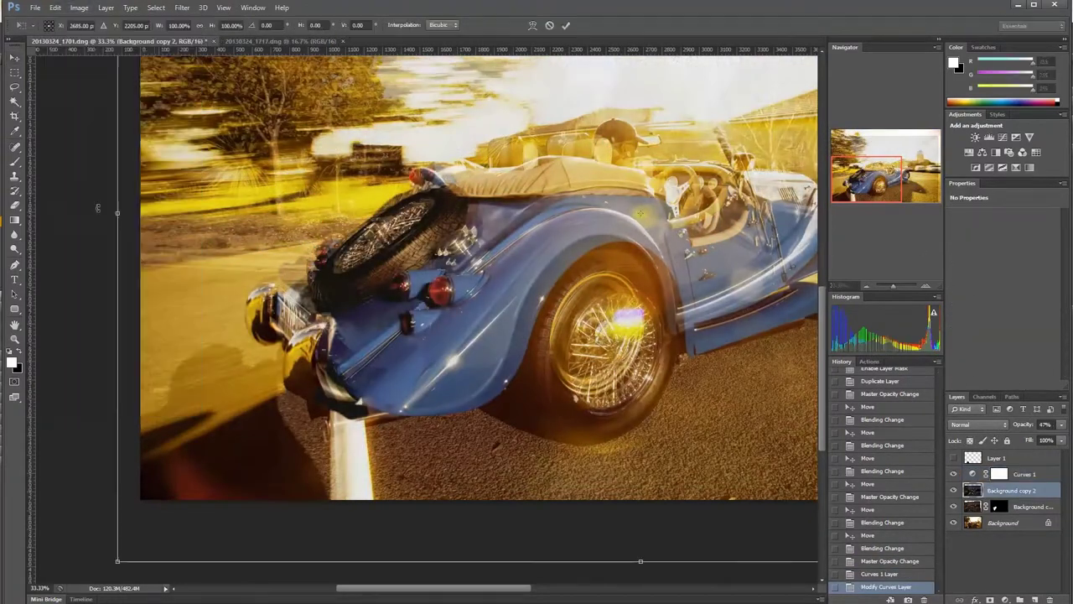
Align the daylight car layer and paint its mask to reveal the spare wheel and rear
{"action": "left_click_drag", "start_coordinate": [469, 329], "coordinate": [475, 367]}
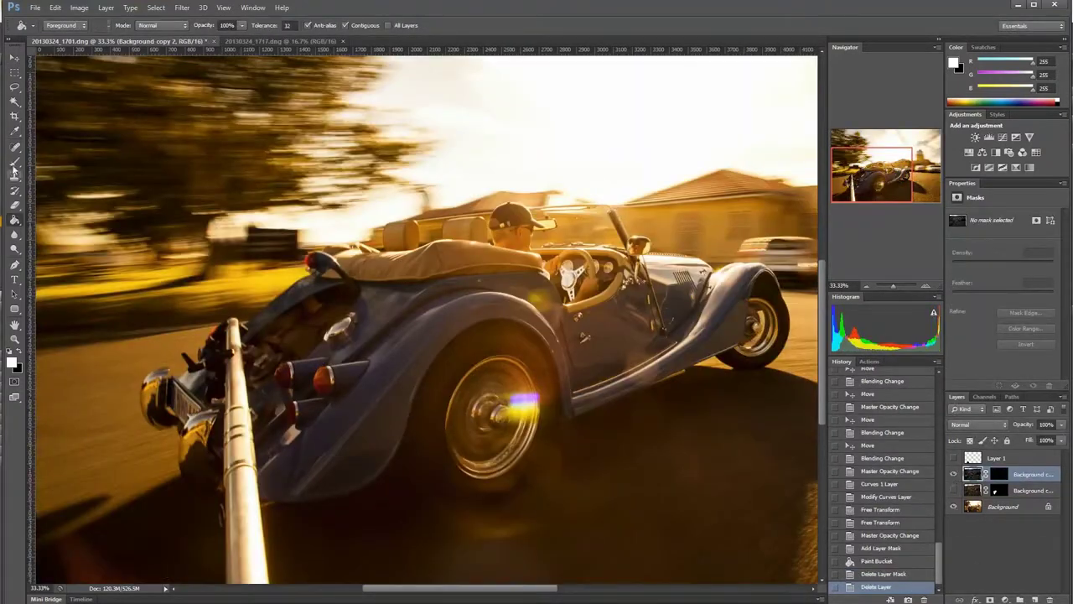
{"action": "left_click", "coordinate": [14, 163]}
{"action": "left_click", "coordinate": [1000, 473]}
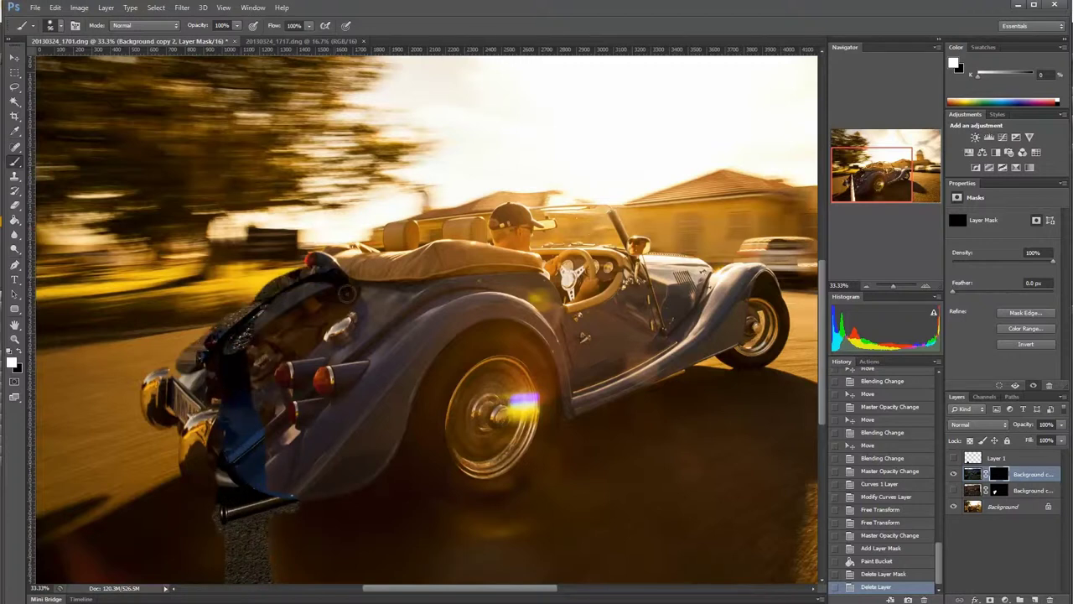
{"action": "mouse_move", "coordinate": [347, 292]}
{"action": "left_mouse_down"}
{"action": "mouse_move", "coordinate": [352, 285]}
{"action": "mouse_move", "coordinate": [164, 420]}
{"action": "left_mouse_up"}
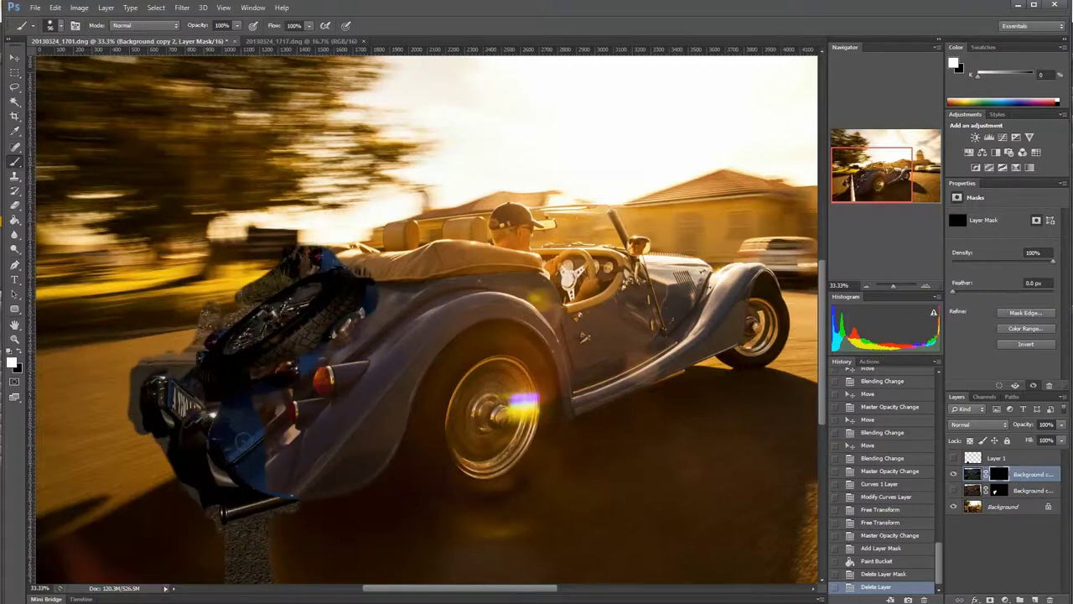
{"action": "mouse_move", "coordinate": [244, 440]}
{"action": "left_mouse_down"}
{"action": "mouse_move", "coordinate": [293, 482]}
{"action": "mouse_move", "coordinate": [243, 438]}
{"action": "mouse_move", "coordinate": [221, 402]}
{"action": "left_mouse_up"}
Refine the mask with swapped colours, revealing more of the rear and tidying the spare wheel edge
{"action": "key", "text": "x"}
{"action": "key", "text": "x"}
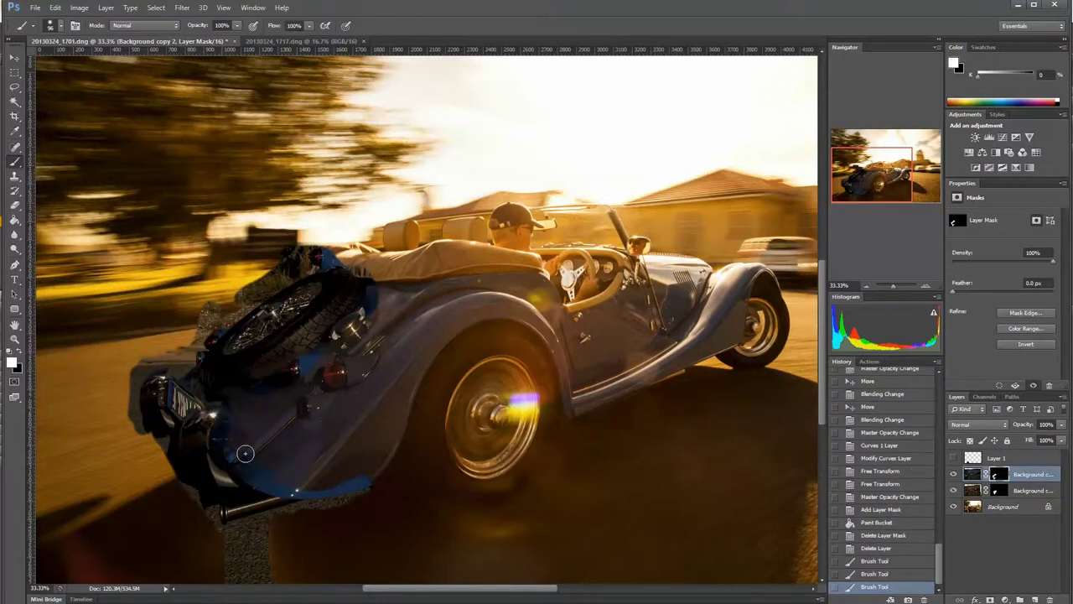
{"action": "left_click_drag", "start_coordinate": [305, 477], "coordinate": [306, 475]}
{"action": "left_click_drag", "start_coordinate": [356, 327], "coordinate": [343, 277]}
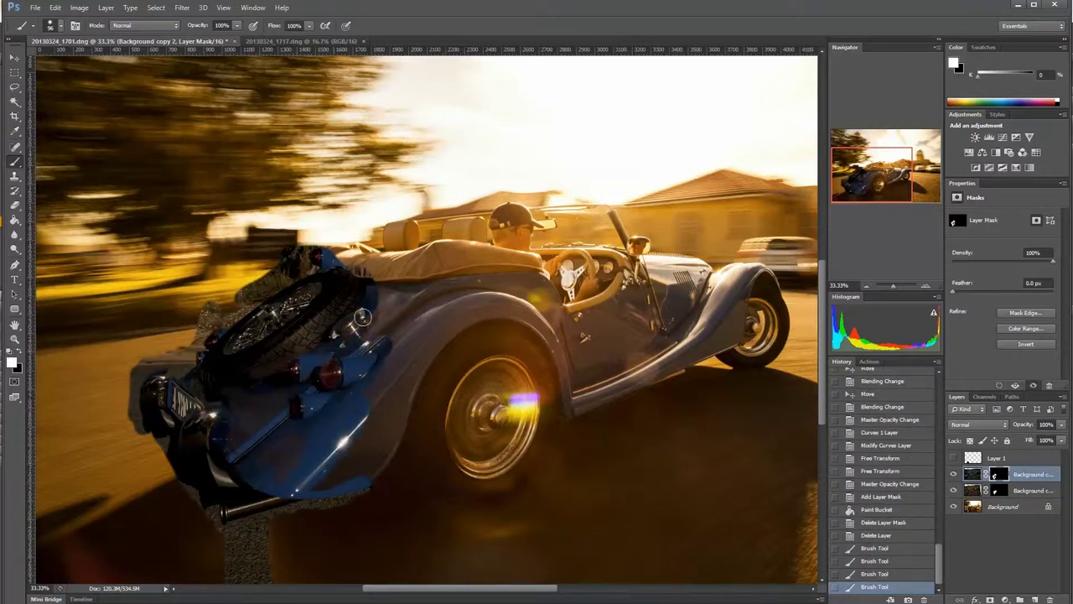
{"action": "key", "text": "x"}
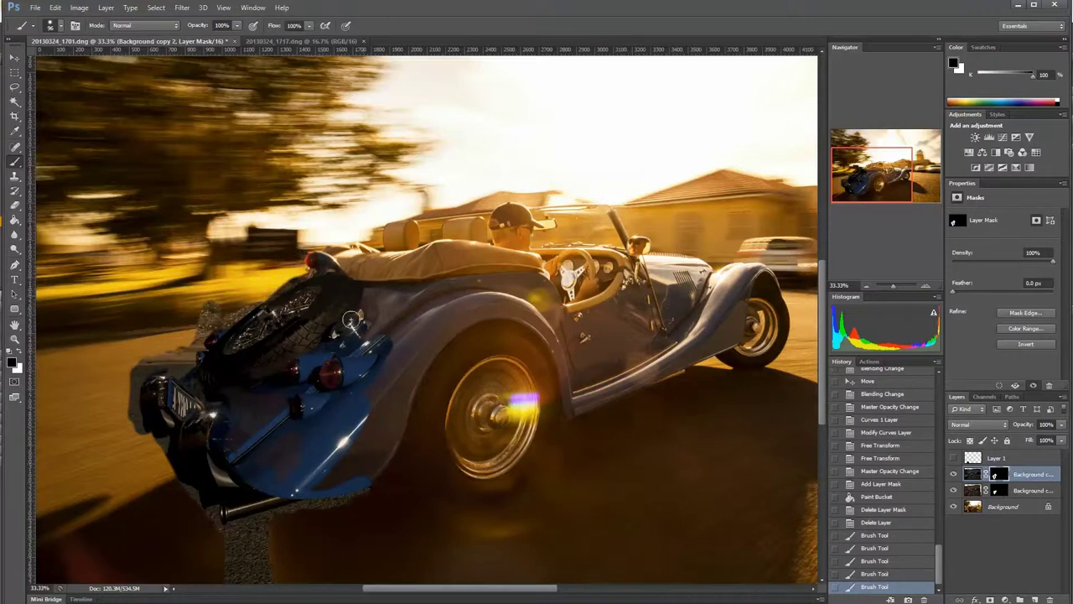
{"action": "key", "text": "x"}
{"action": "mouse_move", "coordinate": [351, 319]}
{"action": "left_mouse_down"}
{"action": "mouse_move", "coordinate": [307, 306]}
{"action": "mouse_move", "coordinate": [307, 282]}
{"action": "left_mouse_up"}
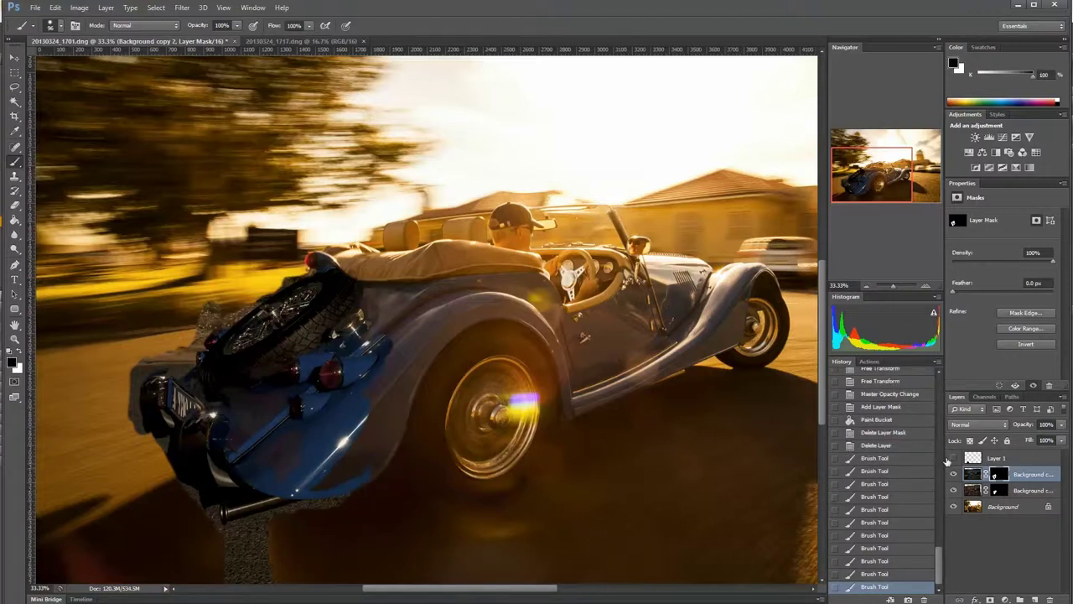
Show the cloned road layer and add a clipped Selective Color warming neutrals and lightening cyans
{"action": "left_click", "coordinate": [952, 459]}
{"action": "left_click", "coordinate": [1016, 169]}
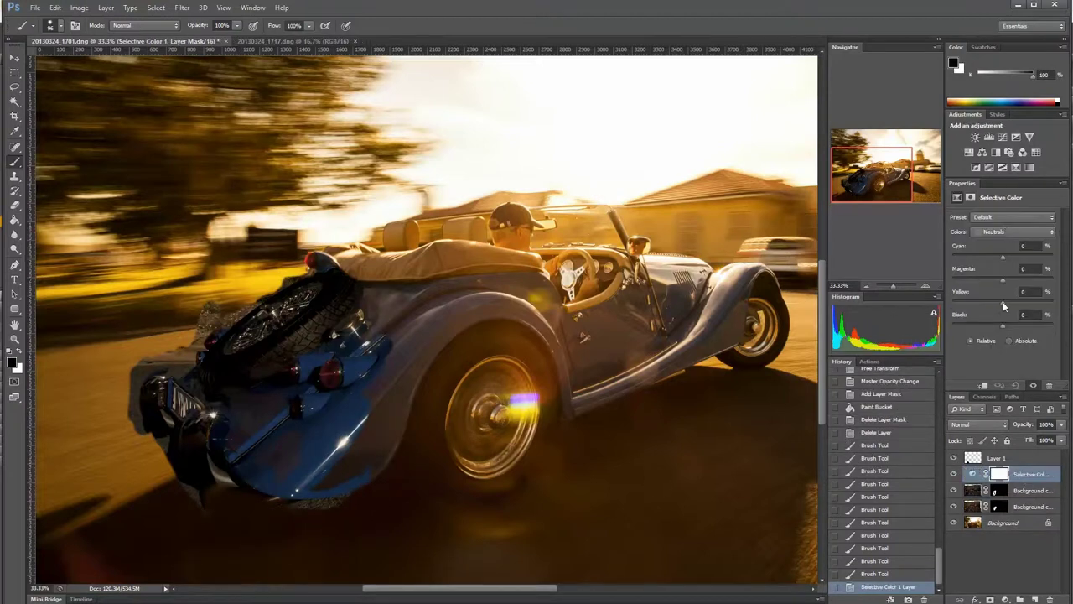
{"action": "mouse_move", "coordinate": [1002, 300]}
{"action": "left_mouse_down"}
{"action": "mouse_move", "coordinate": [1036, 280]}
{"action": "mouse_move", "coordinate": [997, 280]}
{"action": "left_mouse_up"}
{"action": "key", "text": "ctrl+alt+g"}
{"action": "left_click", "coordinate": [1014, 232]}
{"action": "left_click", "coordinate": [997, 273]}
{"action": "left_click", "coordinate": [1015, 232]}
{"action": "left_click", "coordinate": [993, 223]}
{"action": "left_click_drag", "start_coordinate": [1003, 326], "coordinate": [991, 327]}
{"action": "left_click", "coordinate": [1015, 231]}
{"action": "left_click", "coordinate": [998, 298]}
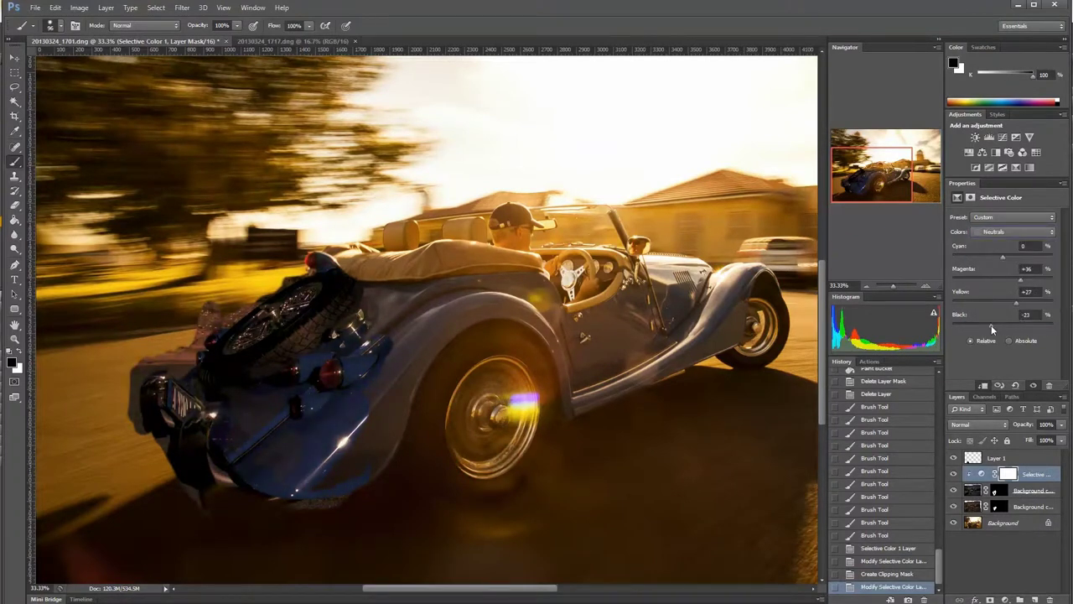
Reapply noise to the daylight car layer, add a Warming photo filter at 73% opacity, and merge down
{"action": "left_click", "coordinate": [979, 494]}
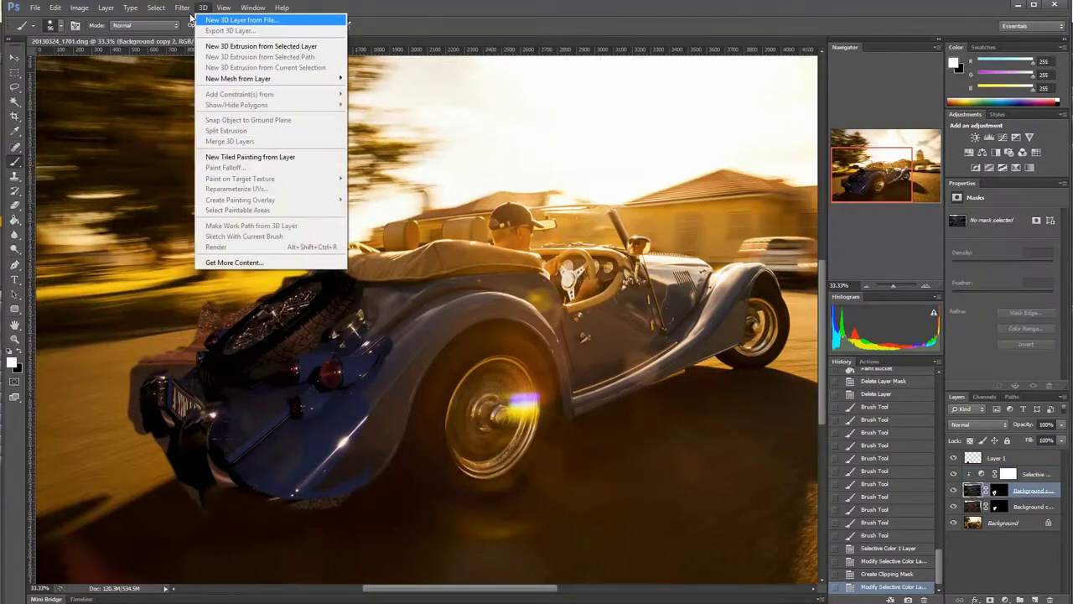
{"action": "key", "text": "ctrl+f"}
{"action": "left_click", "coordinate": [1009, 152]}
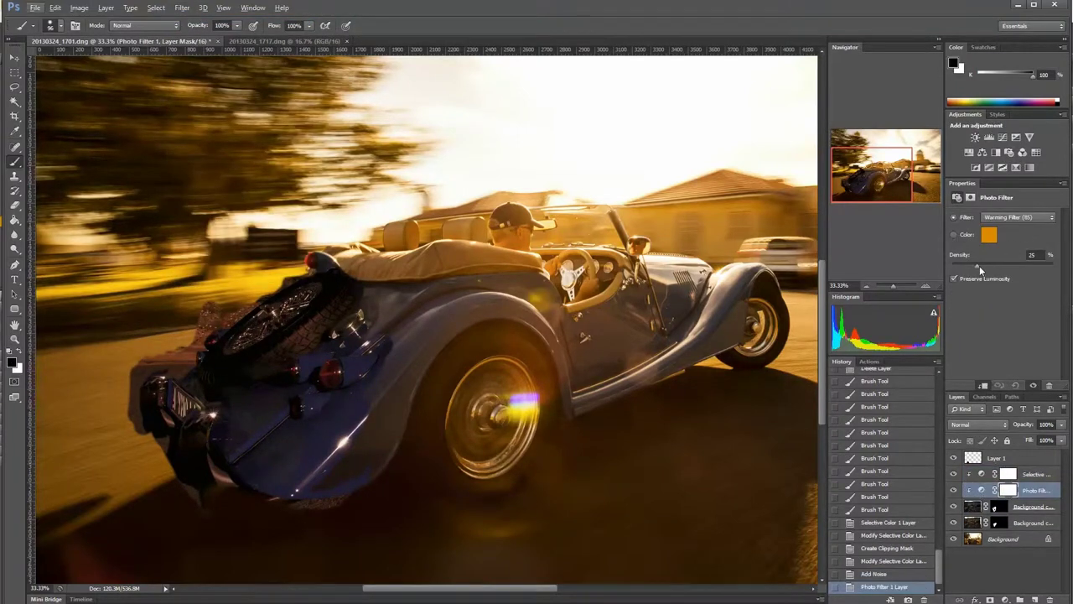
{"action": "left_click", "coordinate": [1061, 424]}
{"action": "left_click_drag", "start_coordinate": [1054, 439], "coordinate": [1046, 439]}
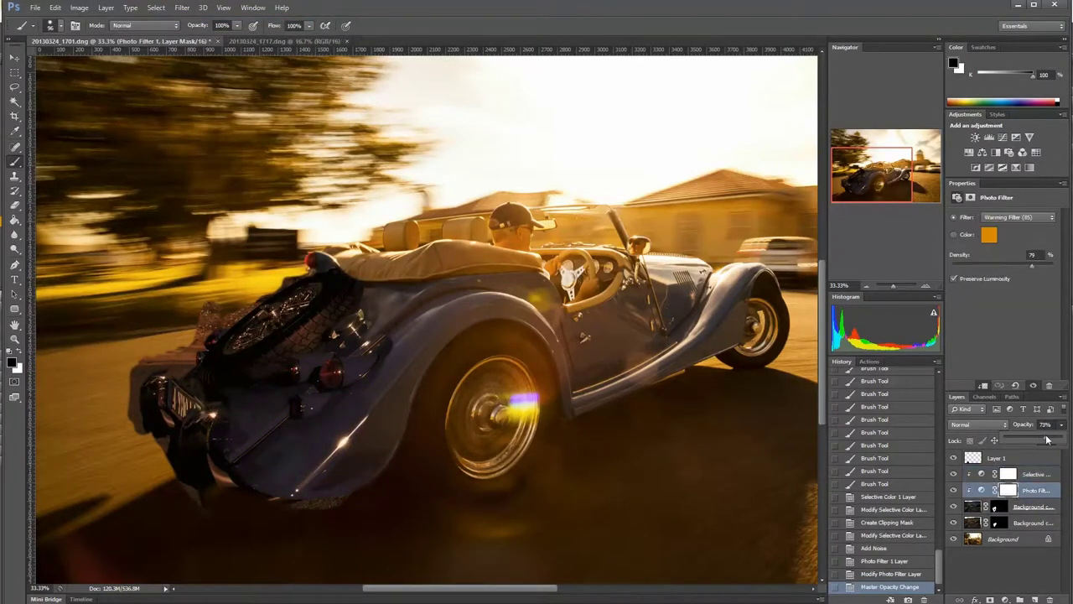
{"action": "left_click", "coordinate": [105, 8]}
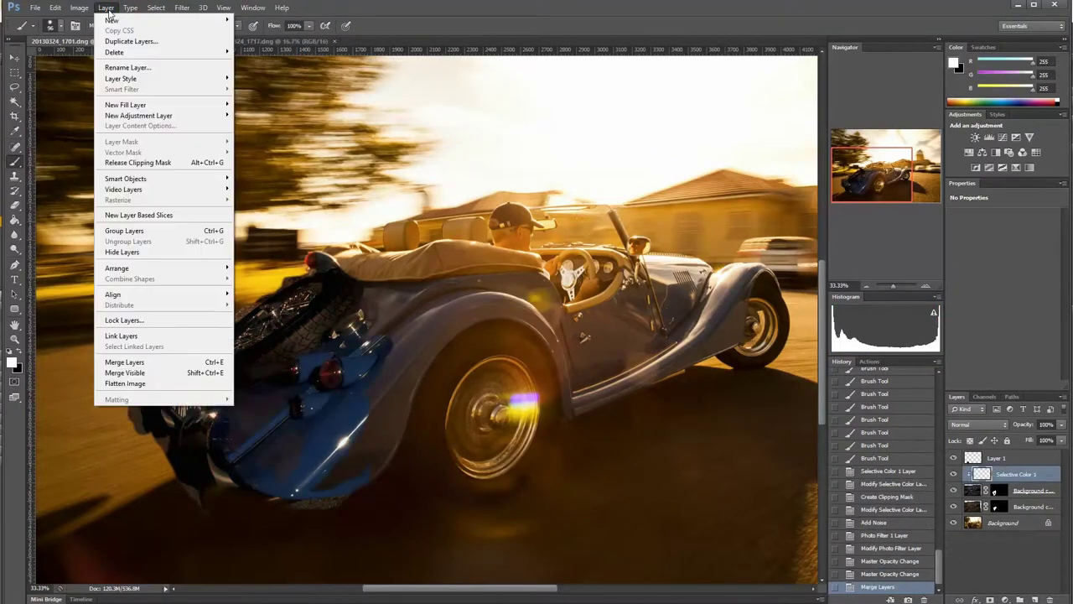
{"action": "left_click", "coordinate": [365, 67]}
{"action": "key", "text": "ctrl+e"}
{"action": "key", "text": "ctrl+e"}
Paint the Background copy 2 mask in black and white around the rear fender and tail lights
{"action": "scroll", "coordinate": [239, 494], "scroll_direction": "up", "scroll_amount": 2}
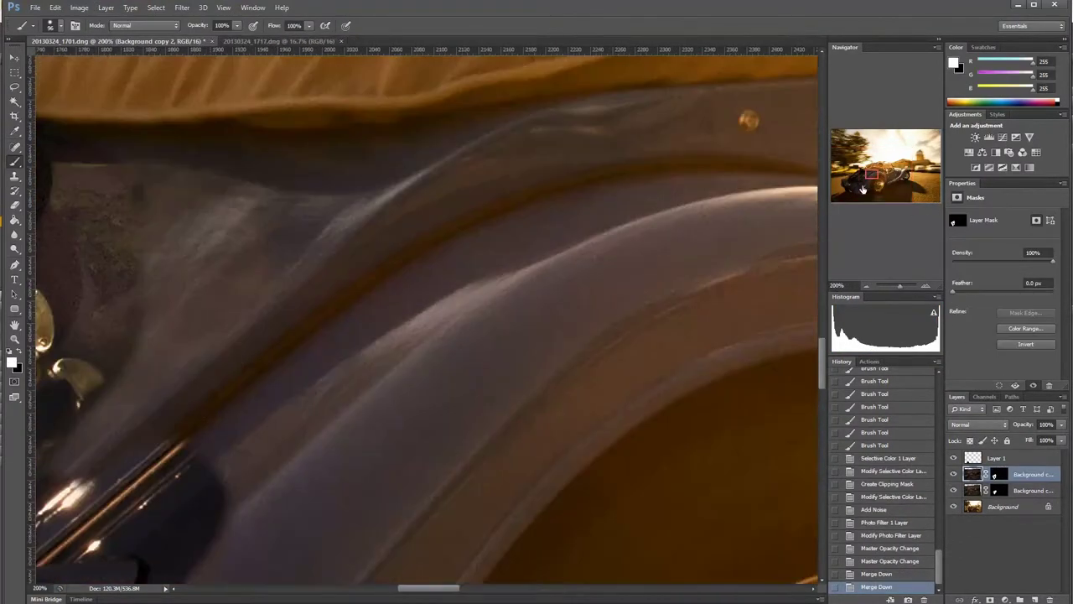
{"action": "left_click", "coordinate": [953, 490]}
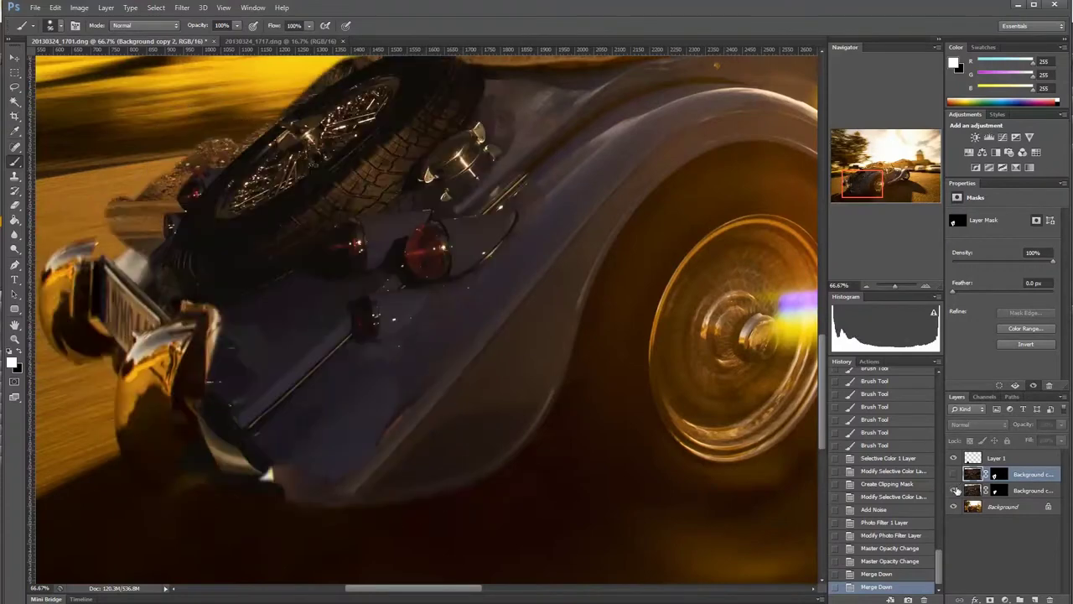
{"action": "left_click", "coordinate": [997, 474]}
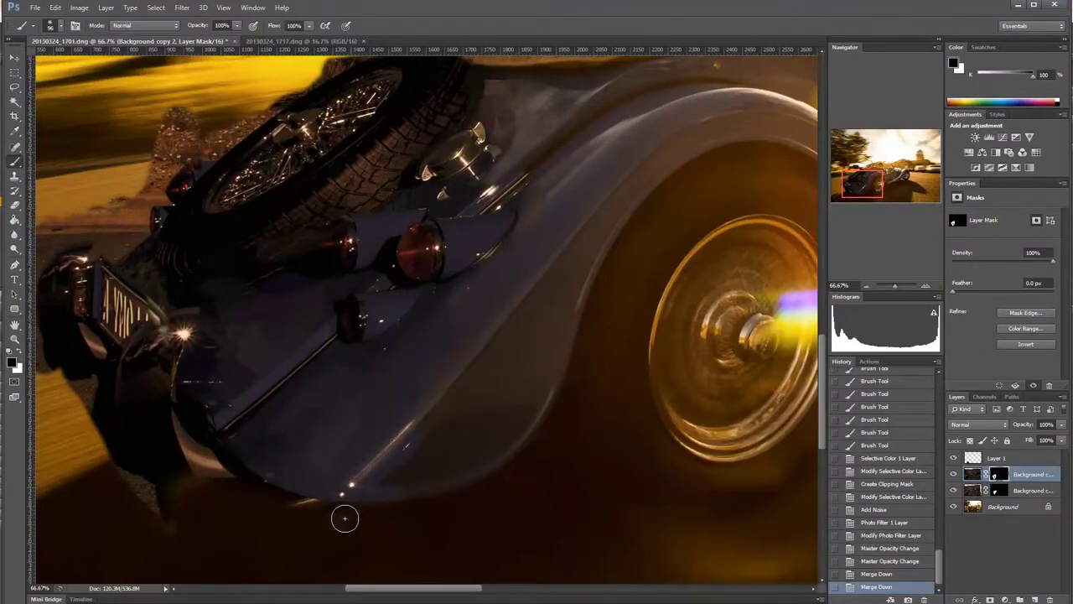
{"action": "left_click_drag", "start_coordinate": [377, 477], "coordinate": [479, 333]}
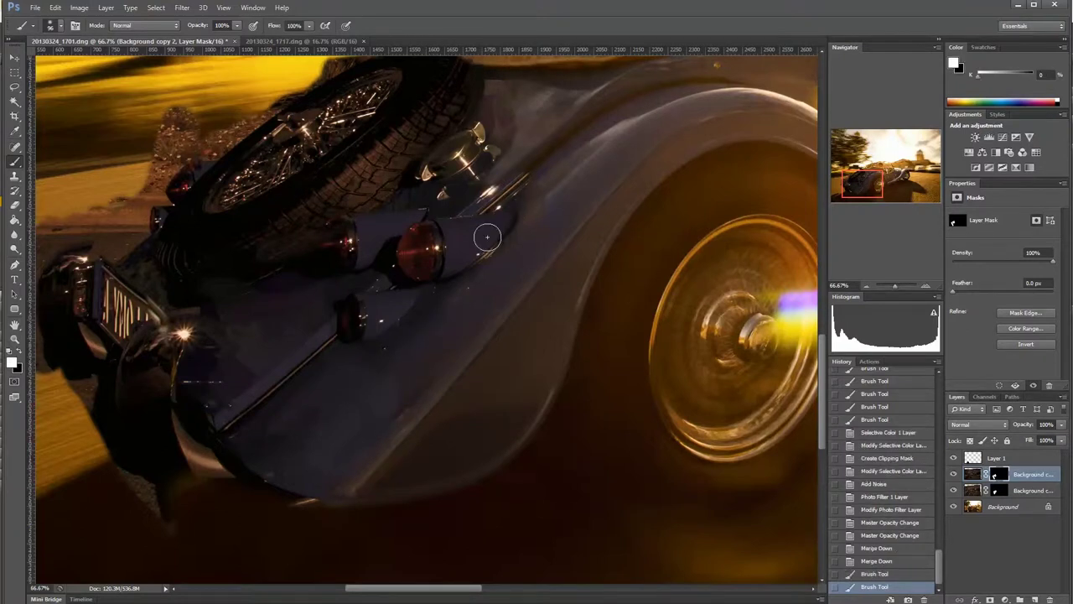
{"action": "left_click_drag", "start_coordinate": [487, 237], "coordinate": [420, 350]}
{"action": "mouse_move", "coordinate": [220, 289]}
{"action": "left_mouse_down"}
{"action": "mouse_move", "coordinate": [252, 249]}
{"action": "mouse_move", "coordinate": [276, 252]}
{"action": "left_mouse_up"}
{"action": "key", "text": "x"}
{"action": "mouse_move", "coordinate": [374, 488]}
{"action": "left_mouse_down"}
{"action": "mouse_move", "coordinate": [419, 508]}
{"action": "mouse_move", "coordinate": [364, 523]}
{"action": "mouse_move", "coordinate": [373, 528]}
{"action": "left_mouse_up"}
{"action": "key", "text": "x"}
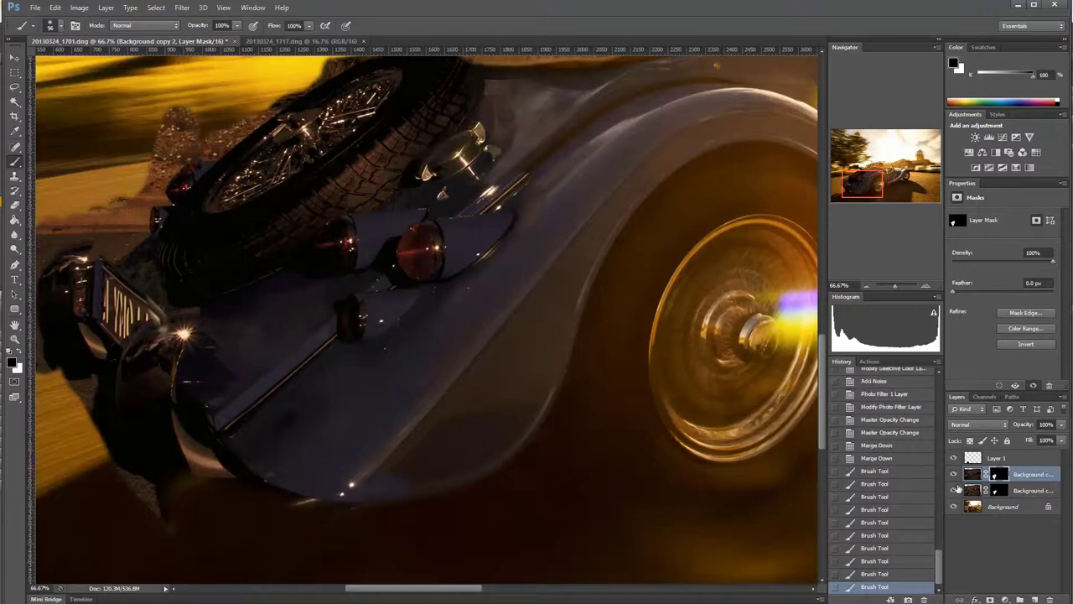
Add a layer mask to Layer 1 and paint it around the exhaust pipe
{"action": "left_click", "coordinate": [1010, 460]}
{"action": "left_click", "coordinate": [990, 599]}
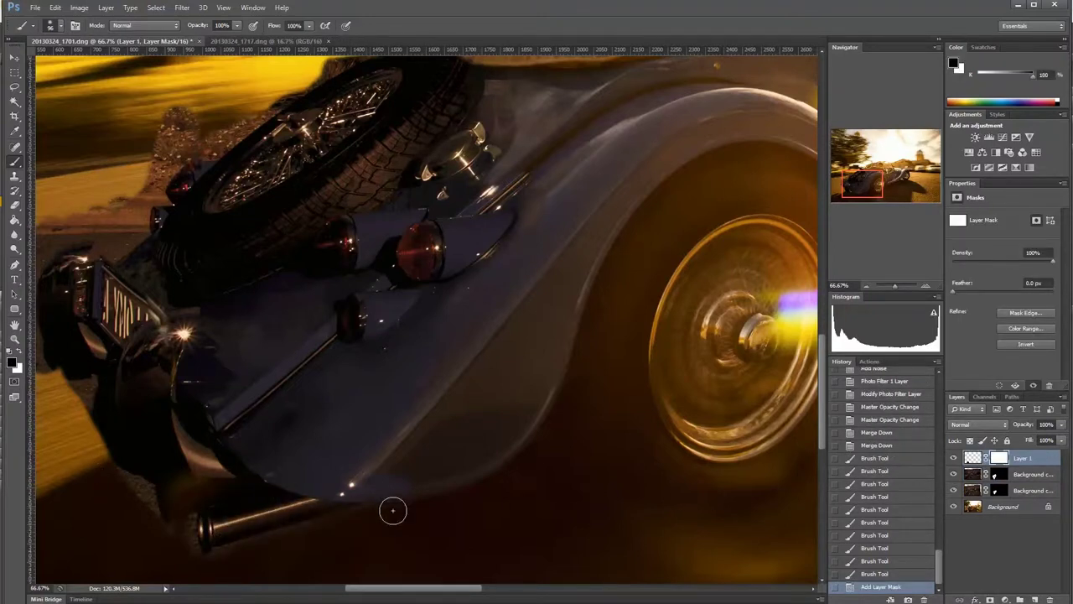
{"action": "left_click_drag", "start_coordinate": [173, 454], "coordinate": [140, 478]}
{"action": "key", "text": "alt+["}
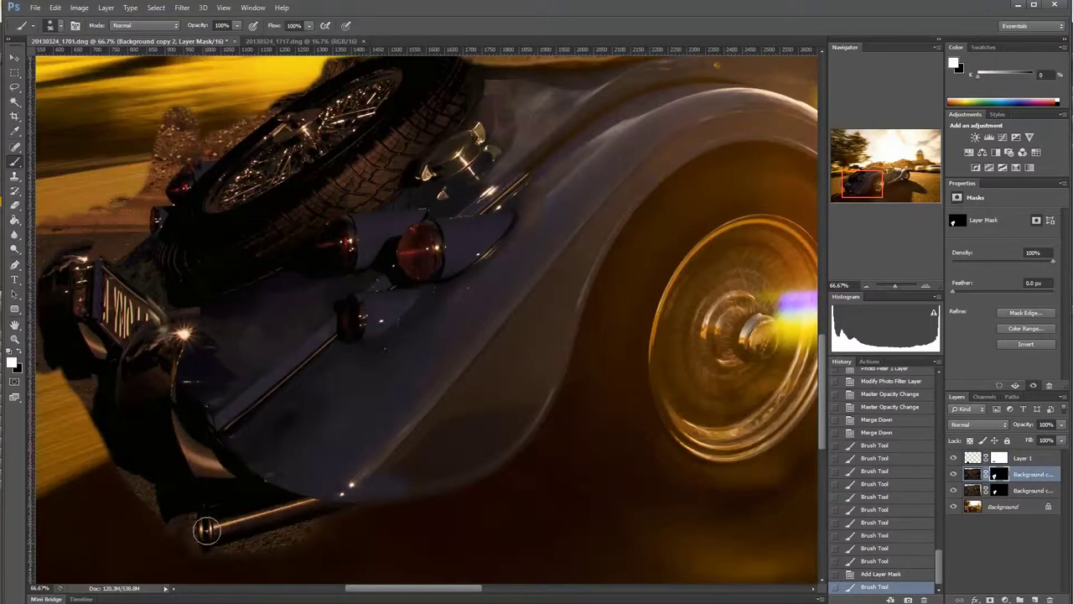
{"action": "key", "text": "ctrl+minus"}
Disable Layer 1's mask and clone road texture over the glows below the car
{"action": "right_click", "coordinate": [999, 457]}
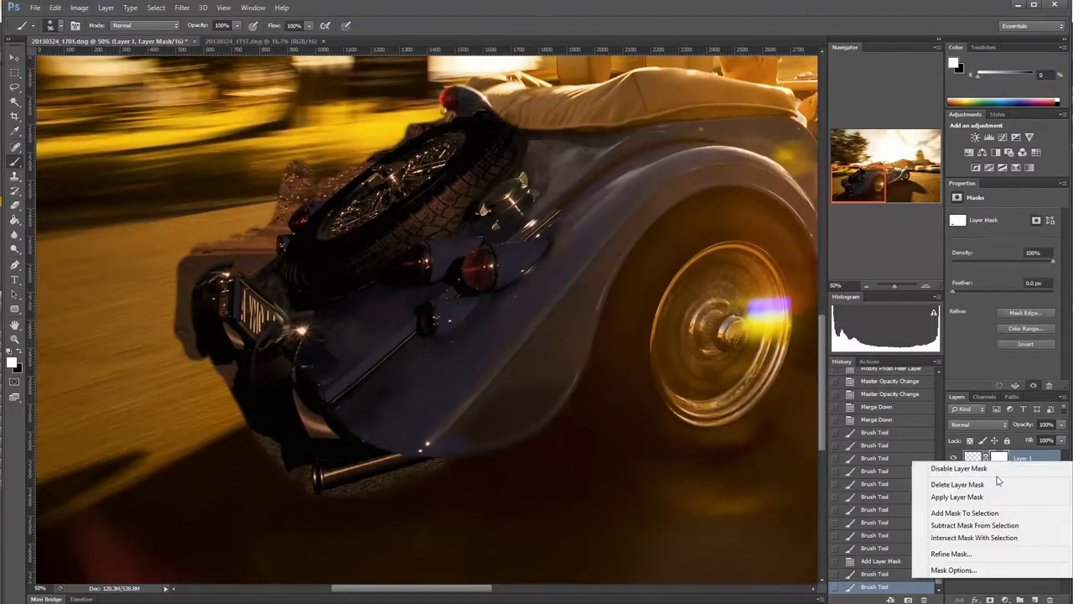
{"action": "left_click", "coordinate": [947, 469]}
{"action": "key", "text": "s"}
{"action": "left_click", "coordinate": [575, 491]}
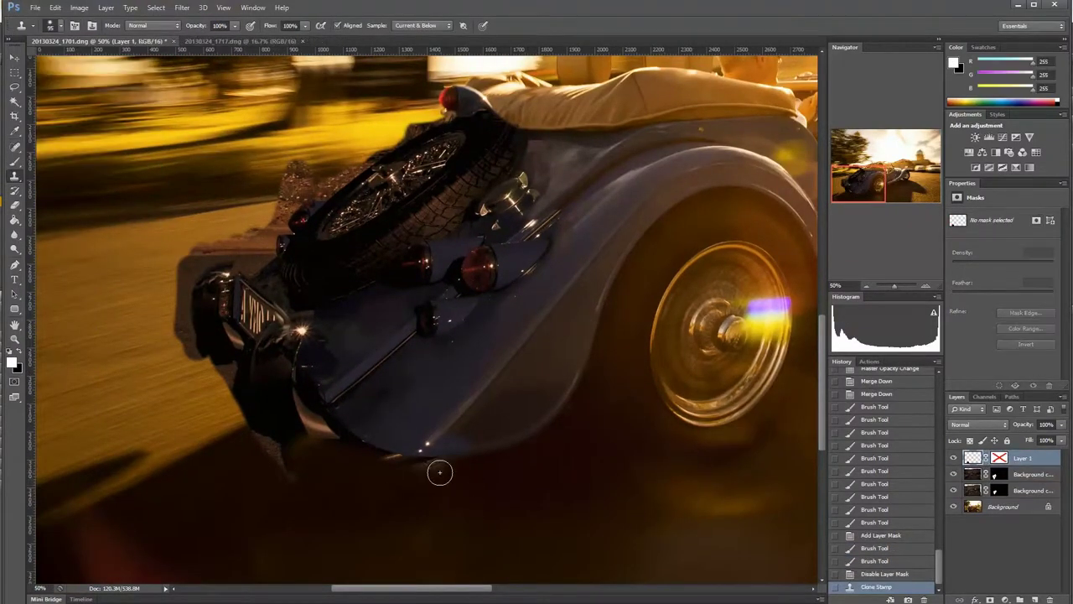
{"action": "left_click", "coordinate": [535, 449]}
{"action": "left_click", "coordinate": [414, 469]}
{"action": "left_click", "coordinate": [552, 510]}
{"action": "left_click", "coordinate": [218, 506]}
{"action": "left_click", "coordinate": [192, 469]}
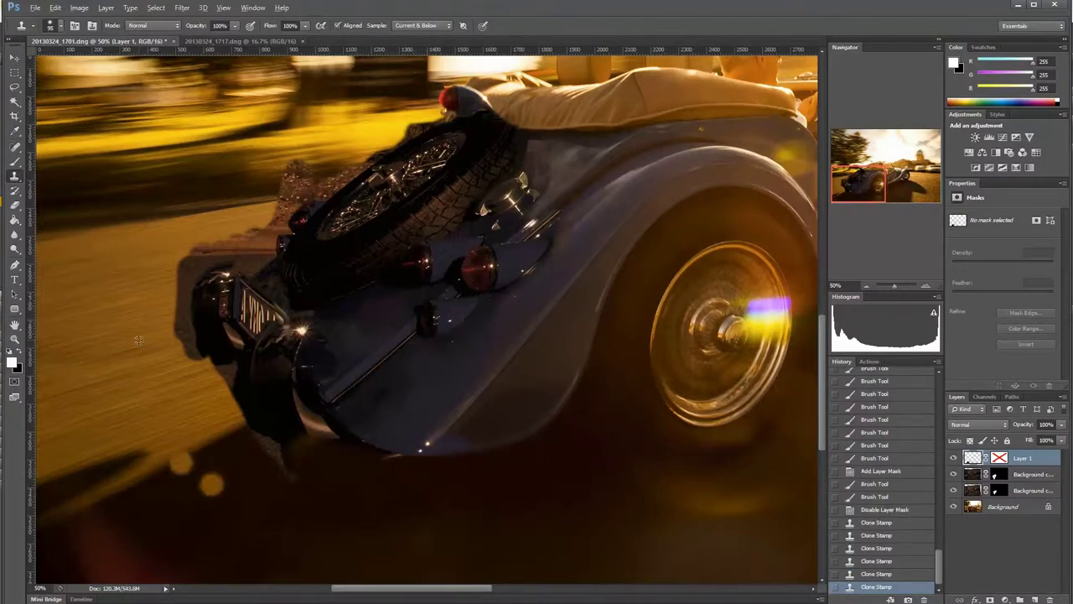
{"action": "left_click", "coordinate": [56, 25]}
{"action": "left_click_drag", "start_coordinate": [72, 61], "coordinate": [94, 62]}
At reduced opacity, clone over the bright glow and dark road beneath the car
{"action": "key", "text": "6"}
{"action": "key", "text": "6"}
{"action": "left_click", "coordinate": [212, 483]}
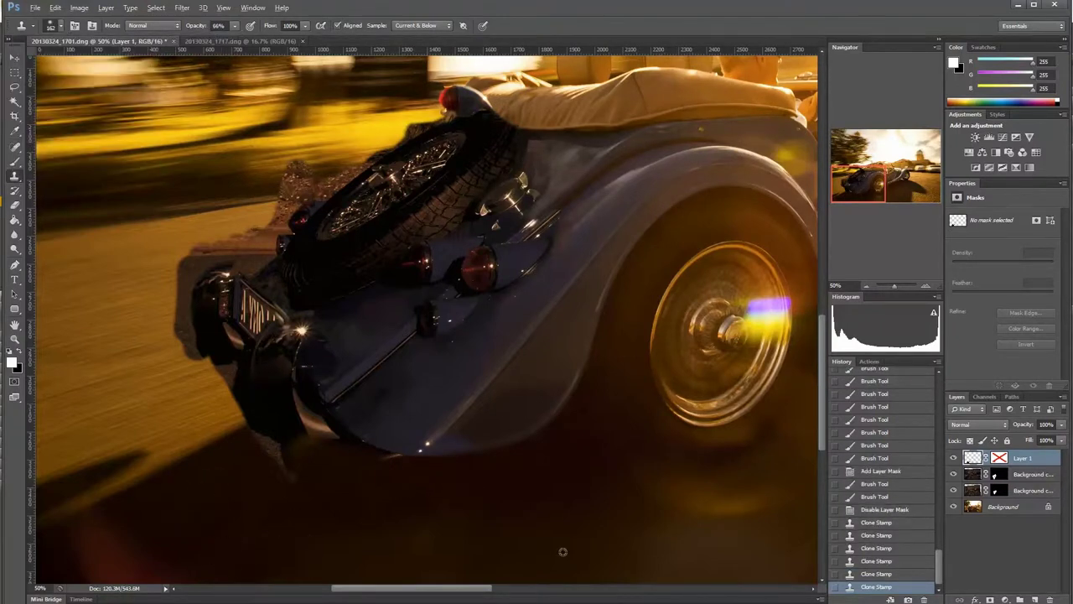
{"action": "left_click", "coordinate": [362, 549]}
{"action": "left_click", "coordinate": [397, 539]}
{"action": "left_click", "coordinate": [355, 537]}
{"action": "left_click", "coordinate": [343, 548]}
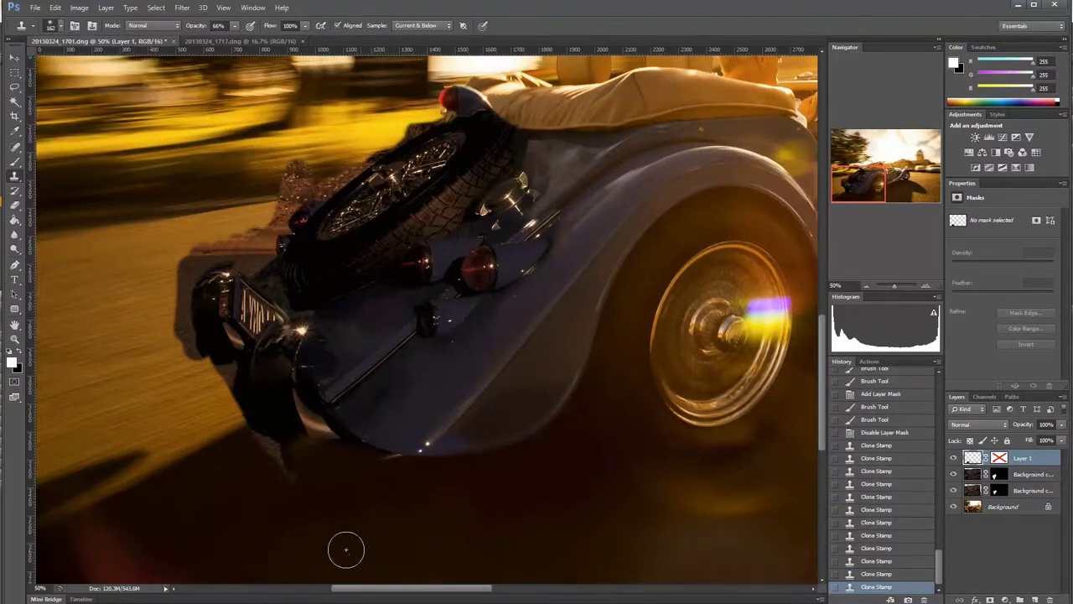
{"action": "left_click", "coordinate": [400, 502]}
Clone road texture beside the licence plate with a 74 px brush at full opacity
{"action": "key", "text": "0"}
{"action": "key", "text": "ctrl+plus"}
{"action": "key", "text": "ctrl+plus"}
{"action": "left_click_drag", "start_coordinate": [587, 251], "coordinate": [420, 378]}
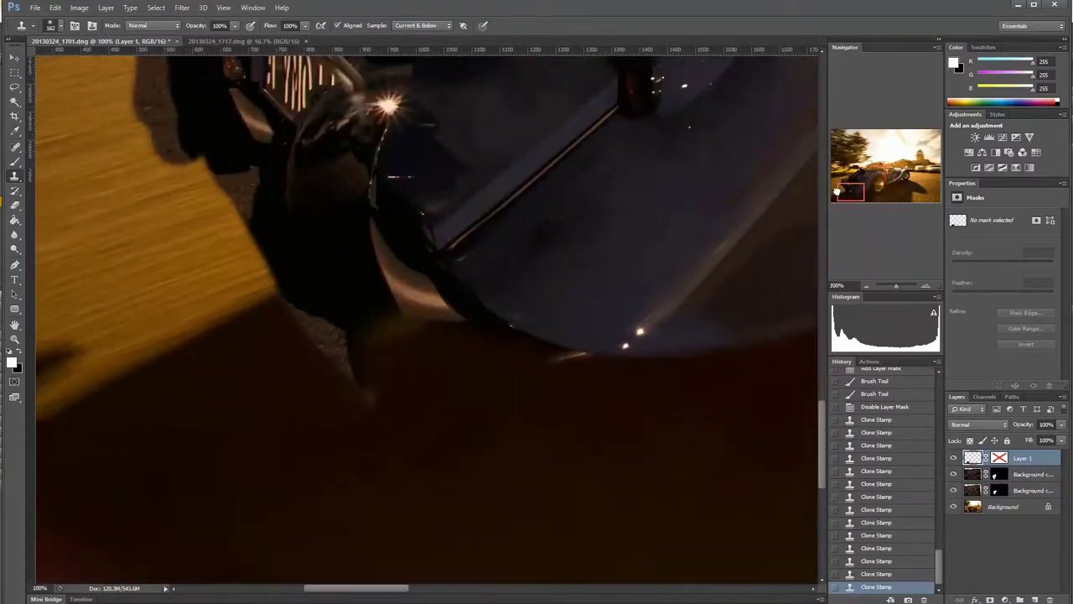
{"action": "left_click", "coordinate": [56, 26]}
{"action": "left_click_drag", "start_coordinate": [54, 54], "coordinate": [40, 54]}
{"action": "left_click", "coordinate": [391, 390]}
{"action": "left_click", "coordinate": [445, 439]}
{"action": "left_click", "coordinate": [498, 431]}
{"action": "left_click", "coordinate": [388, 453]}
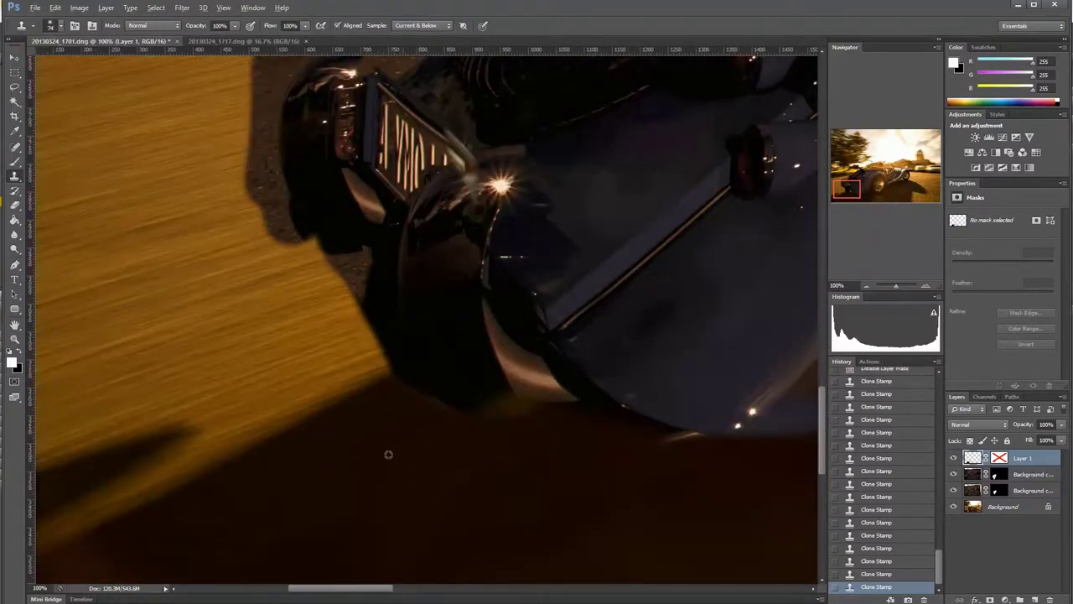
Clone road texture over the car's left shadow and edge with a 195 px brush
{"action": "scroll", "coordinate": [419, 276], "scroll_direction": "up", "scroll_amount": 3}
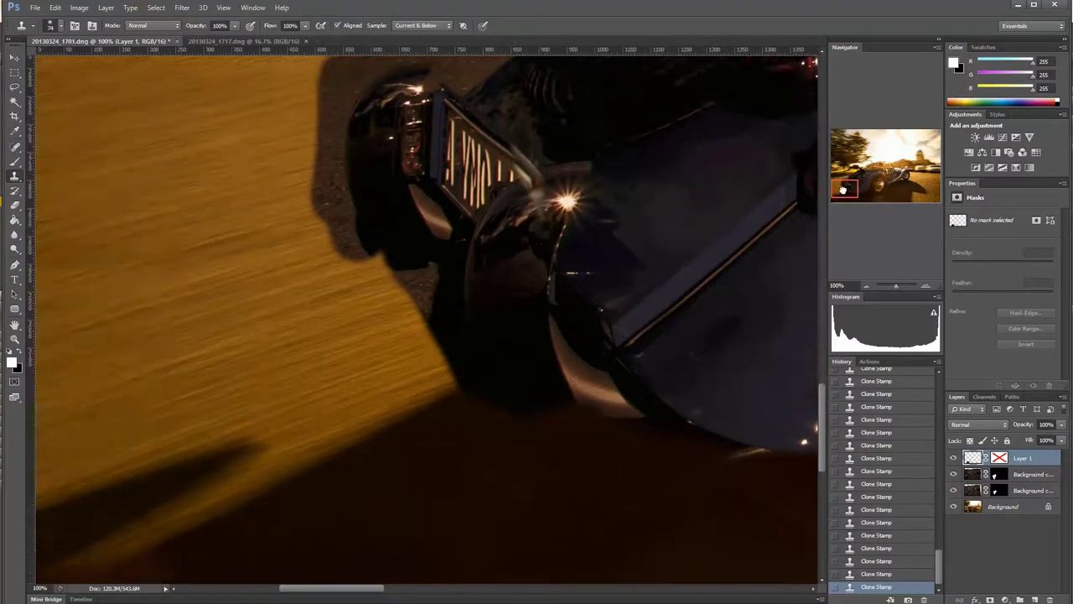
{"action": "mouse_move", "coordinate": [306, 147]}
{"action": "left_mouse_down"}
{"action": "mouse_move", "coordinate": [383, 283]}
{"action": "mouse_move", "coordinate": [419, 398]}
{"action": "left_mouse_up"}
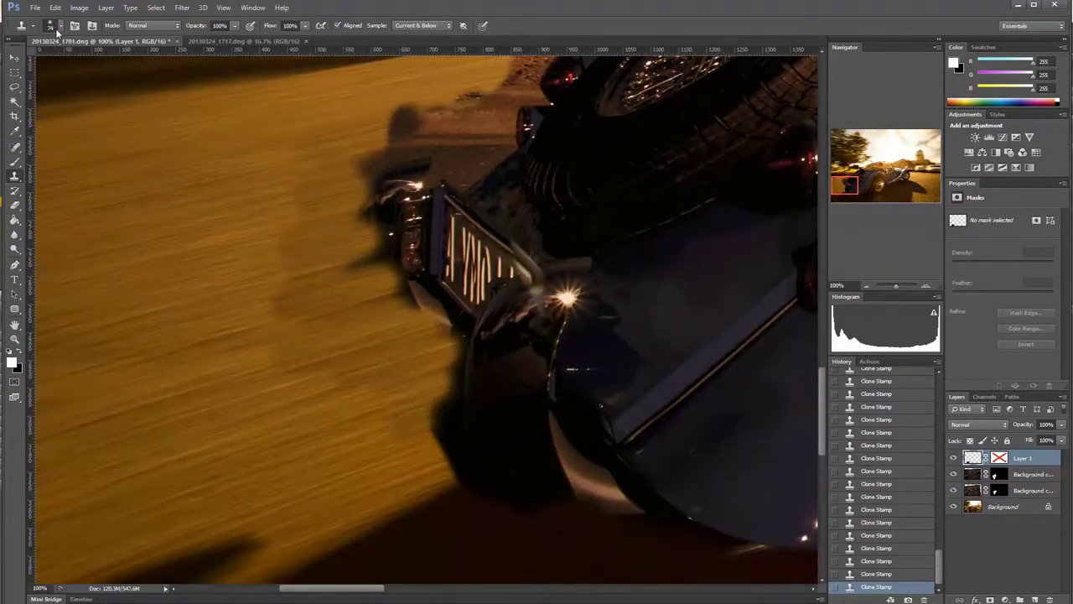
{"action": "left_click", "coordinate": [56, 25]}
{"action": "type", "text": "195"}
{"action": "key", "text": "Return"}
{"action": "mouse_move", "coordinate": [343, 411]}
{"action": "left_mouse_down"}
{"action": "mouse_move", "coordinate": [412, 302]}
{"action": "mouse_move", "coordinate": [464, 107]}
{"action": "left_mouse_up"}
{"action": "scroll", "coordinate": [217, 261], "scroll_direction": "up", "scroll_amount": 2}
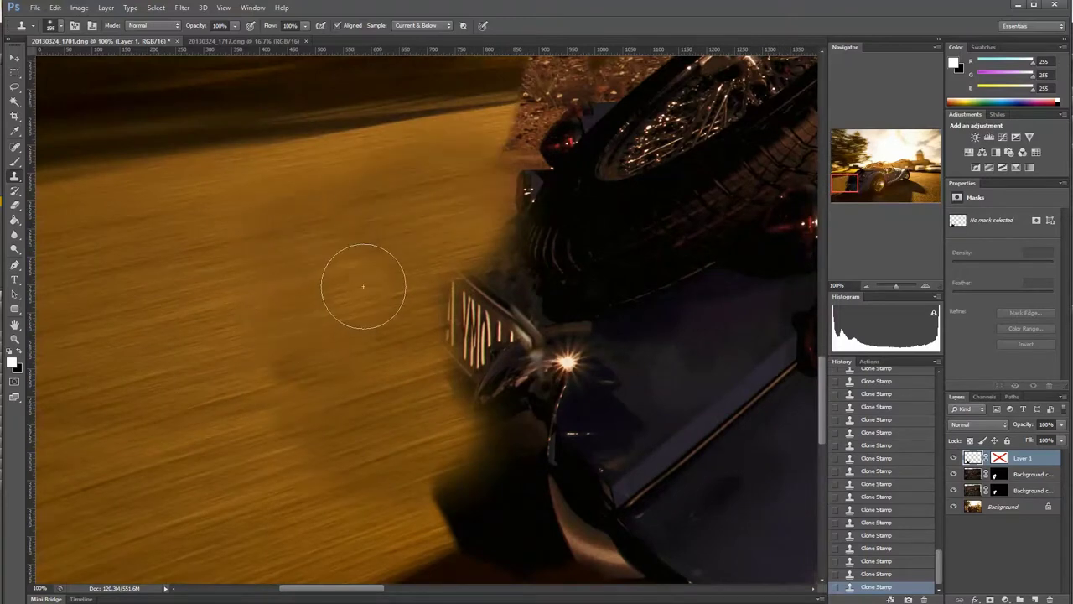
{"action": "left_click_drag", "start_coordinate": [364, 283], "coordinate": [192, 512]}
{"action": "scroll", "coordinate": [682, 204], "scroll_direction": "up", "scroll_amount": 5}
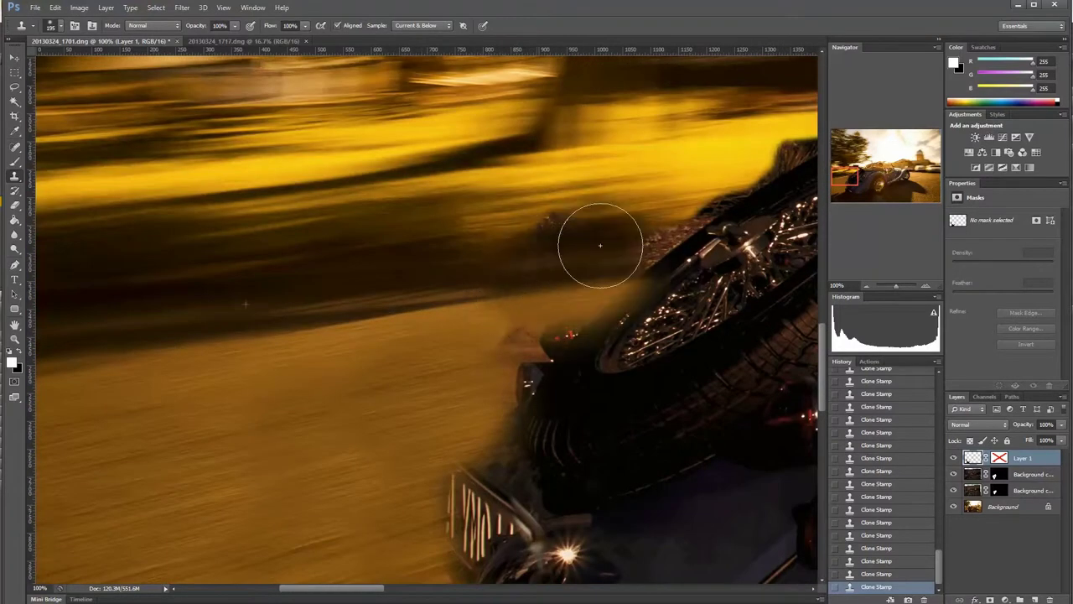
{"action": "mouse_move", "coordinate": [598, 240]}
{"action": "left_mouse_down"}
{"action": "mouse_move", "coordinate": [747, 215]}
{"action": "mouse_move", "coordinate": [526, 361]}
{"action": "mouse_move", "coordinate": [637, 306]}
{"action": "left_mouse_up"}
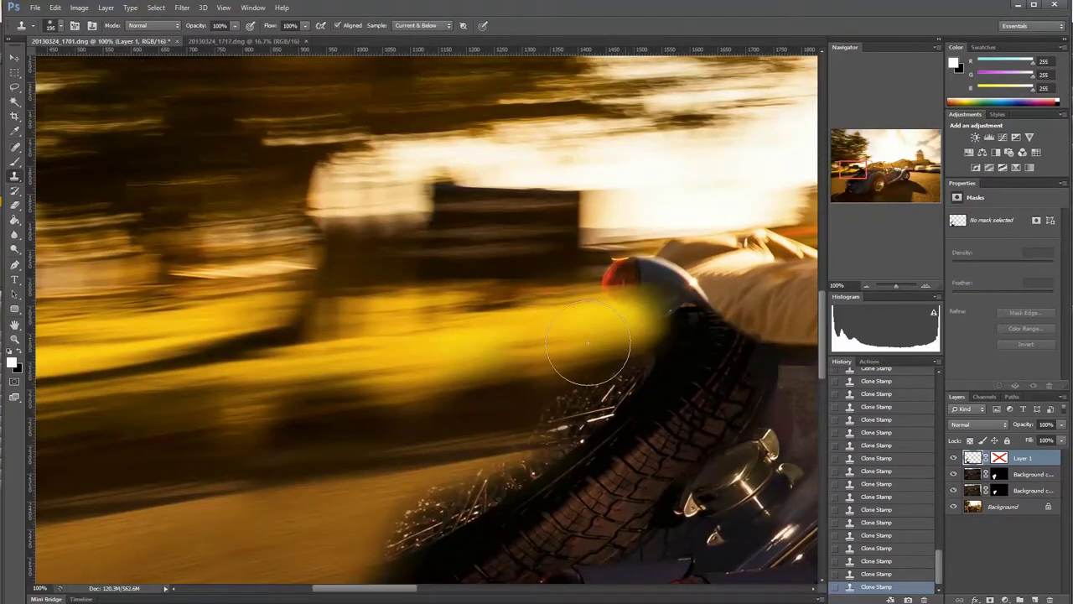
Set cloning opacity to 41% and the brush size to 401 px
{"action": "key", "text": "4"}
{"action": "key", "text": "1"}
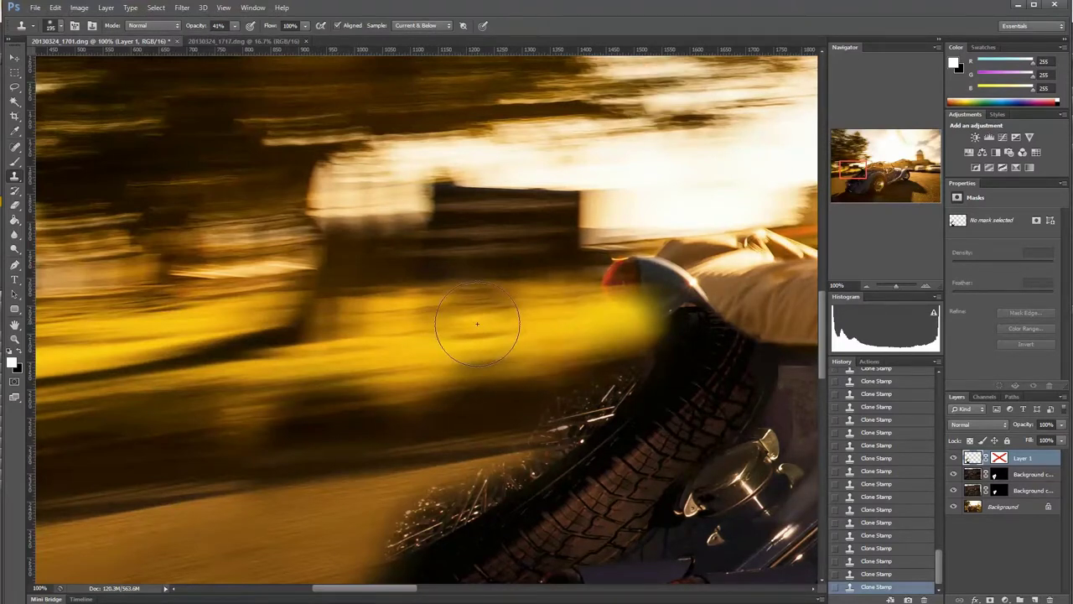
{"action": "left_click_drag", "start_coordinate": [859, 165], "coordinate": [887, 157]}
{"action": "key", "text": "ctrl+0"}
{"action": "scroll", "coordinate": [508, 372], "scroll_direction": "up", "scroll_amount": 1}
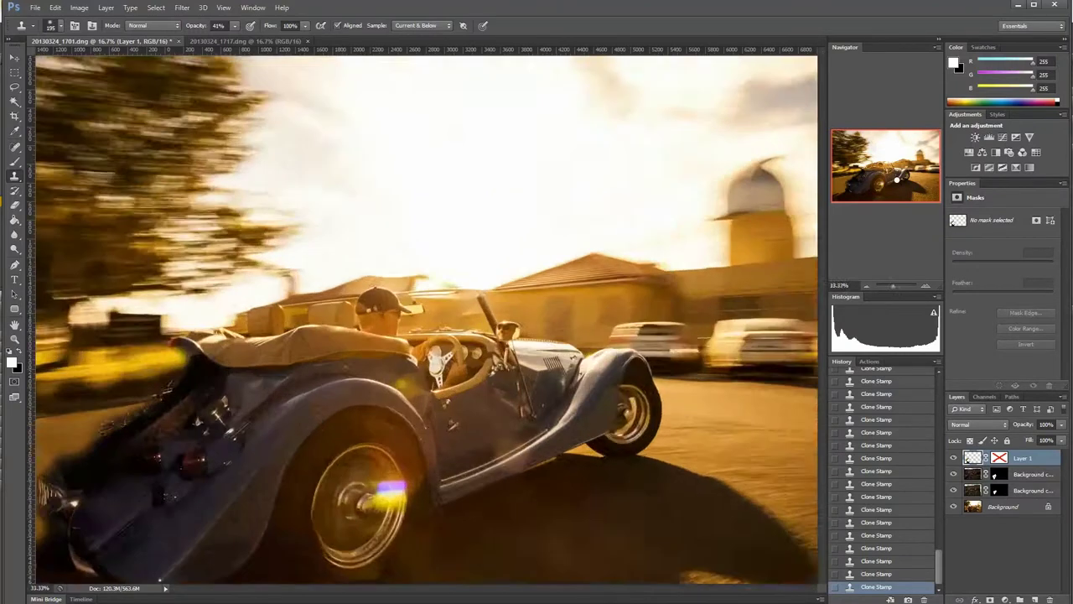
{"action": "scroll", "coordinate": [508, 371], "scroll_direction": "up", "scroll_amount": 2}
{"action": "scroll", "coordinate": [508, 372], "scroll_direction": "up", "scroll_amount": 1}
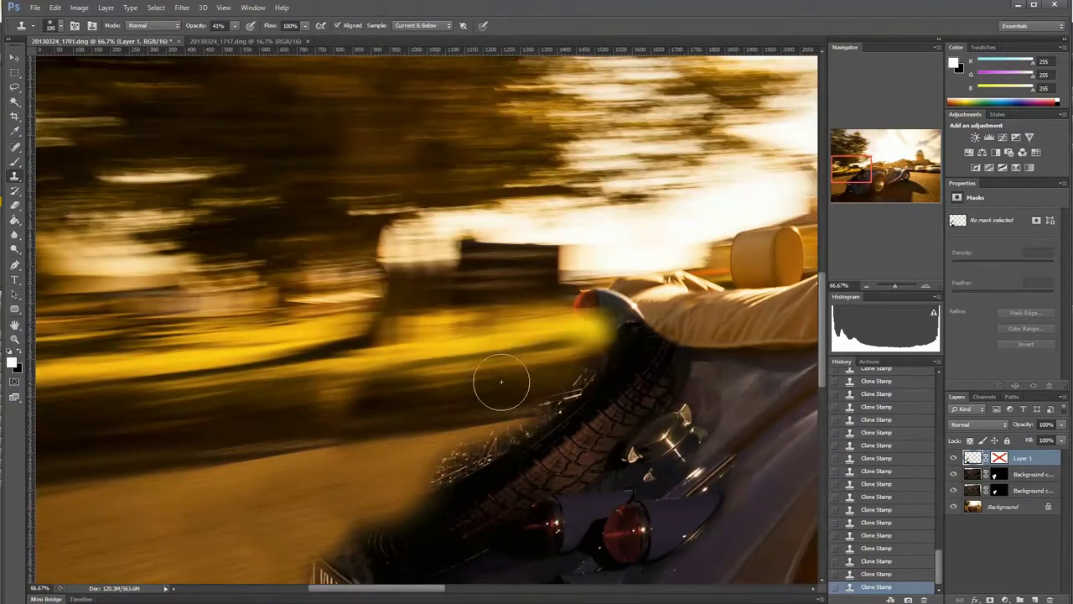
{"action": "scroll", "coordinate": [793, 155], "scroll_direction": "down", "scroll_amount": 5}
{"action": "left_click", "coordinate": [50, 25]}
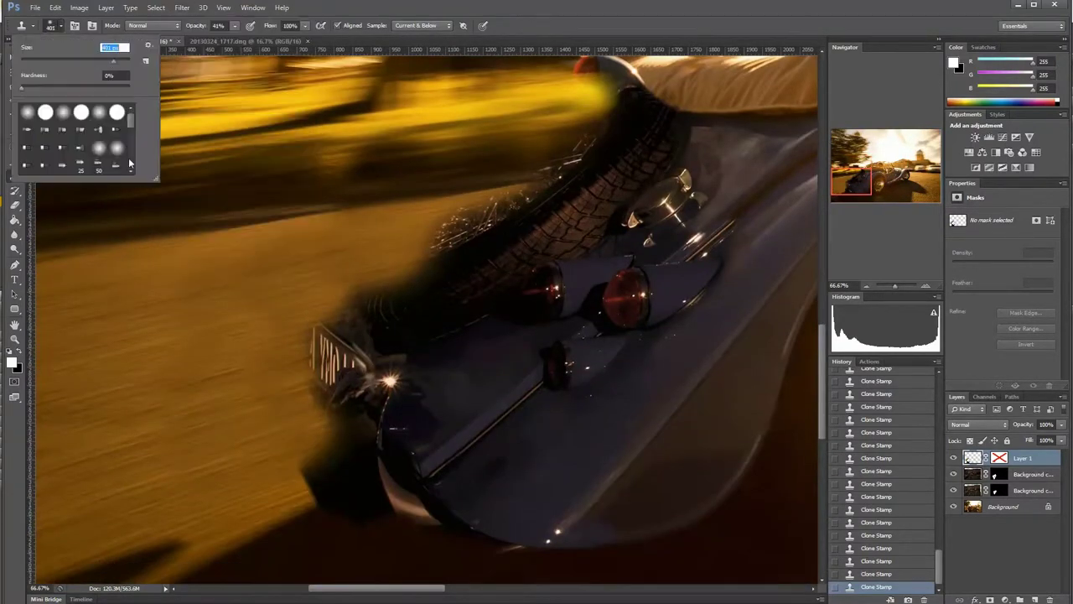
{"action": "type", "text": "401"}
{"action": "key", "text": "Return"}
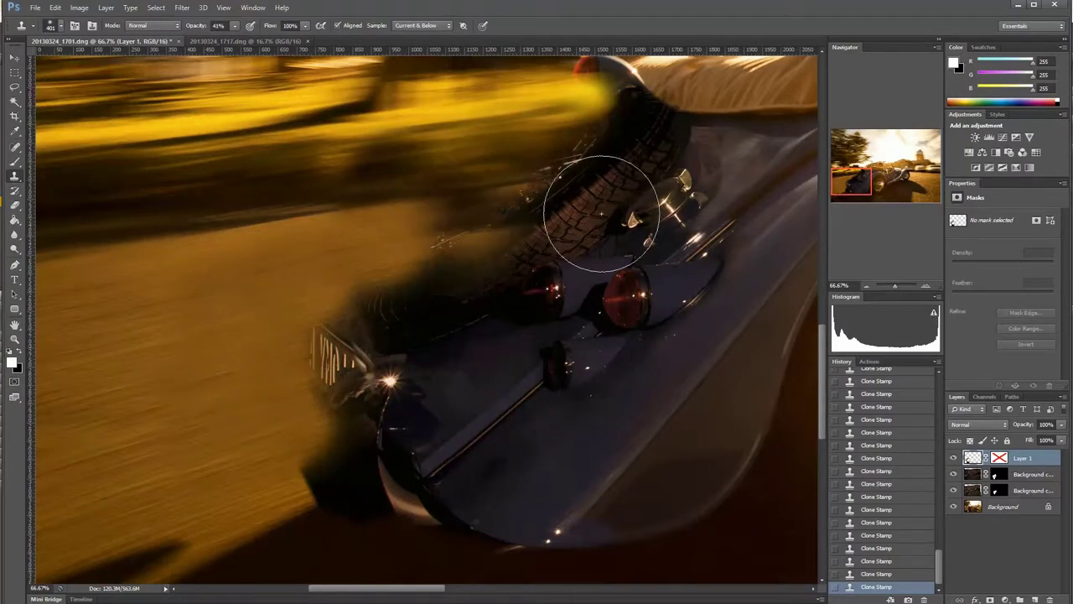
Apply Filter > Noise > Add Noise to the cloned Layer 1
{"action": "left_click", "coordinate": [182, 8]}
{"action": "left_click", "coordinate": [352, 148]}
{"action": "left_click", "coordinate": [918, 167]}
Re-enable Layer 1's mask and paint it to reveal the spare wheel, nose and licence plate
{"action": "left_click", "coordinate": [998, 458], "text": "shift"}
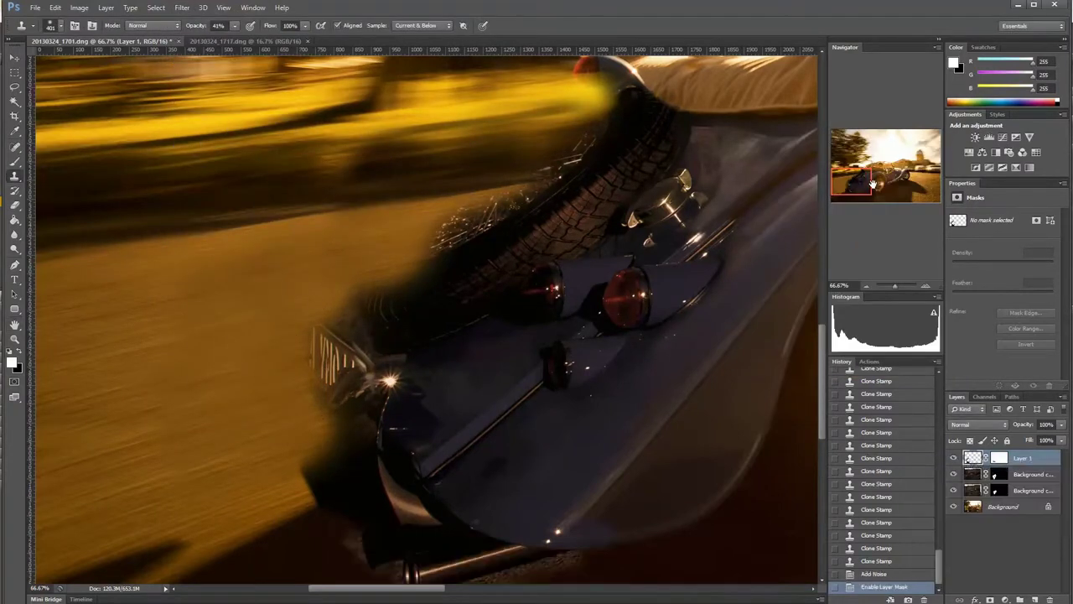
{"action": "key", "text": "b"}
{"action": "key", "text": "x"}
{"action": "scroll", "coordinate": [590, 143], "scroll_direction": "up", "scroll_amount": 2}
{"action": "left_click", "coordinate": [998, 458]}
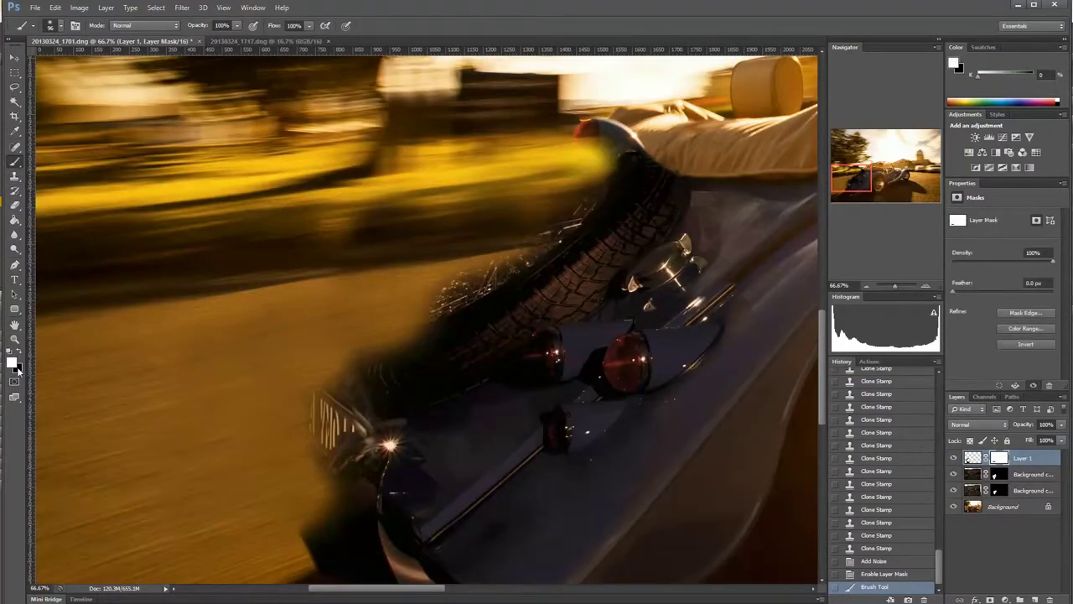
{"action": "left_click_drag", "start_coordinate": [587, 146], "coordinate": [252, 402]}
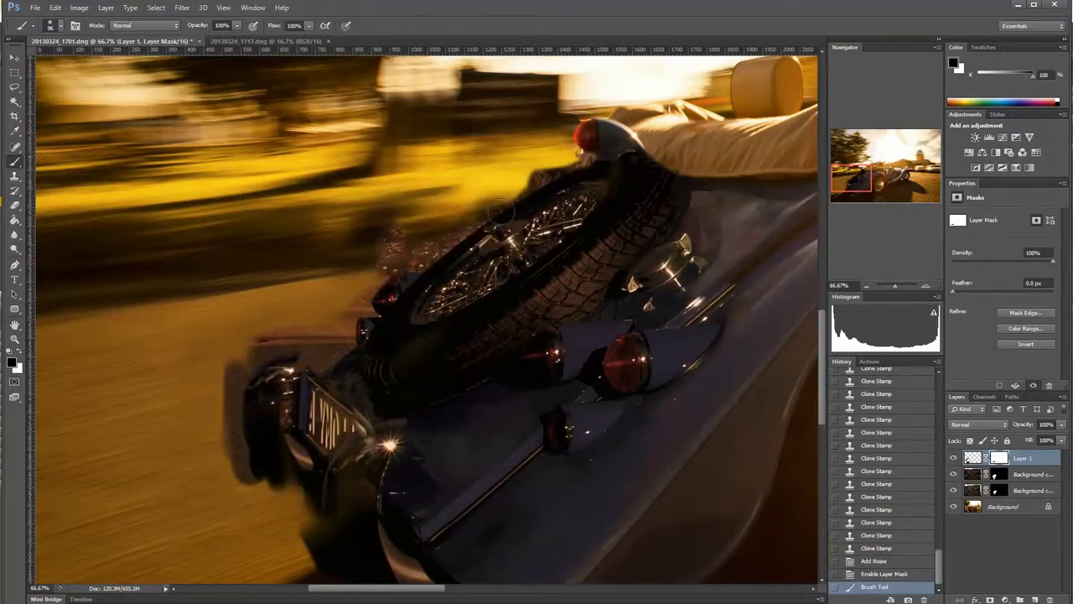
{"action": "scroll", "coordinate": [533, 463], "scroll_direction": "down", "scroll_amount": 3}
{"action": "mouse_move", "coordinate": [339, 419]}
{"action": "left_mouse_down"}
{"action": "mouse_move", "coordinate": [311, 336]}
{"action": "mouse_move", "coordinate": [374, 221]}
{"action": "mouse_move", "coordinate": [226, 276]}
{"action": "left_mouse_up"}
Mask out the shadow and ground left of and below the car's nose and exhaust
{"action": "left_click", "coordinate": [60, 26]}
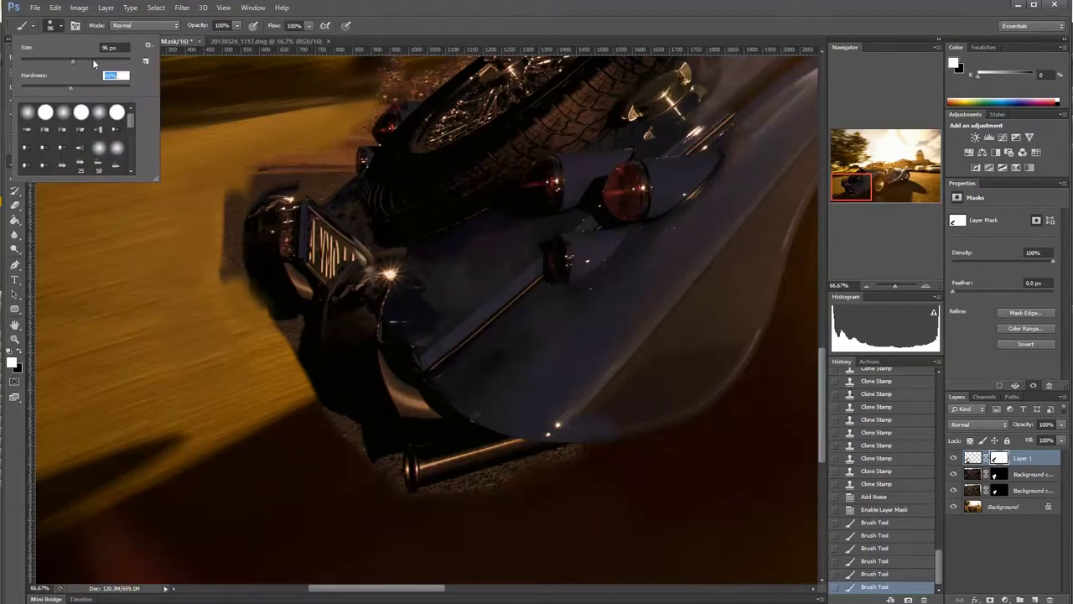
{"action": "left_click_drag", "start_coordinate": [117, 48], "coordinate": [114, 47]}
{"action": "key", "text": "Return"}
{"action": "mouse_move", "coordinate": [239, 191]}
{"action": "left_mouse_down"}
{"action": "mouse_move", "coordinate": [239, 268]}
{"action": "mouse_move", "coordinate": [259, 360]}
{"action": "mouse_move", "coordinate": [383, 472]}
{"action": "left_mouse_up"}
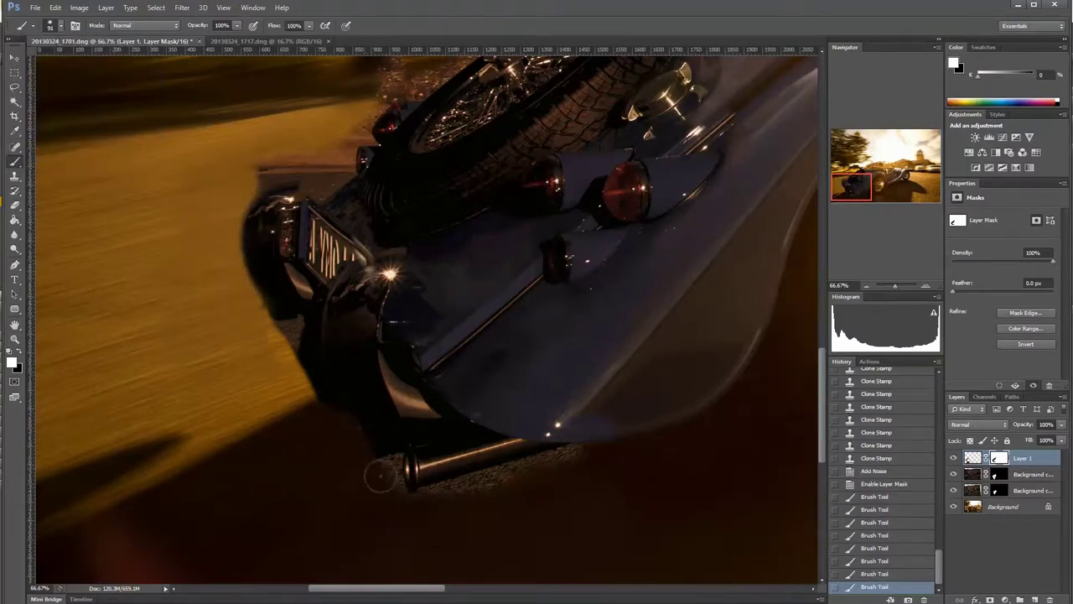
{"action": "mouse_move", "coordinate": [564, 448]}
{"action": "left_mouse_down"}
{"action": "mouse_move", "coordinate": [587, 469]}
{"action": "mouse_move", "coordinate": [437, 497]}
{"action": "mouse_move", "coordinate": [351, 433]}
{"action": "left_mouse_up"}
{"action": "left_click_drag", "start_coordinate": [288, 326], "coordinate": [257, 373]}
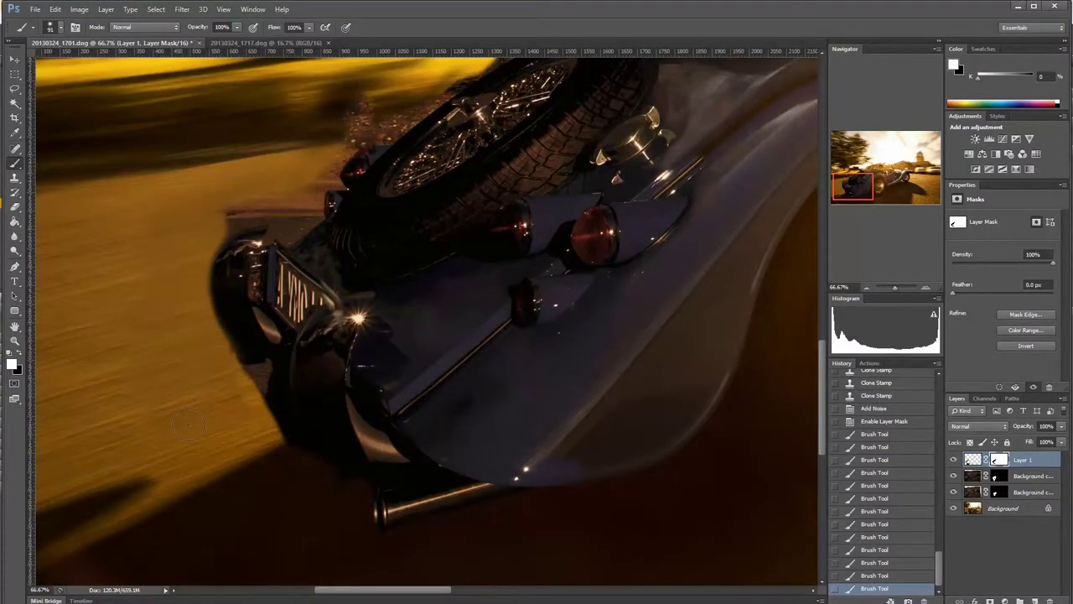
{"action": "left_click_drag", "start_coordinate": [198, 288], "coordinate": [286, 197]}
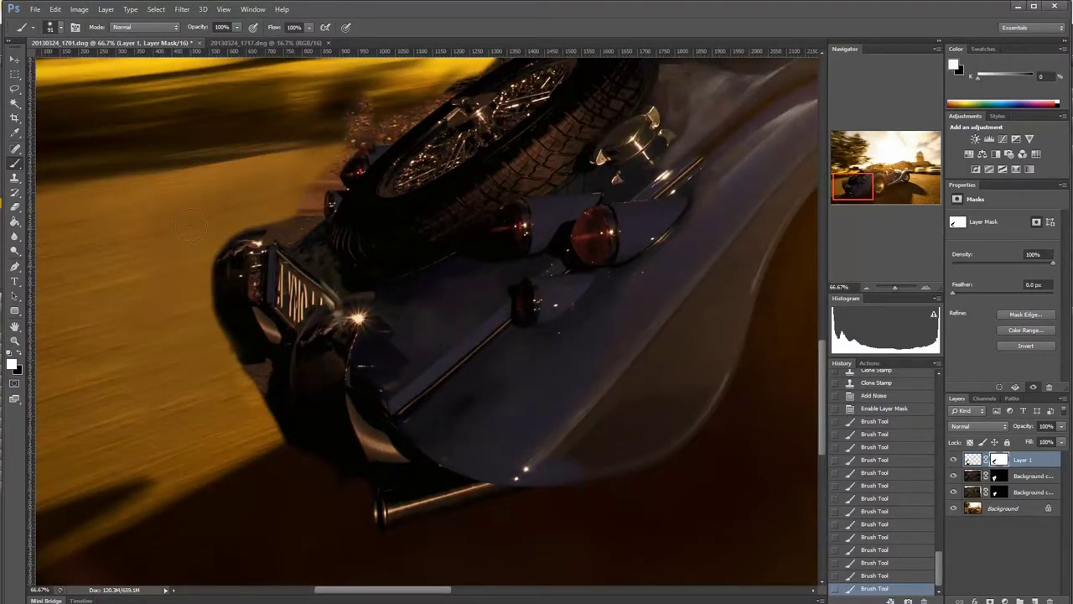
Drop brush opacity to 44%, then restore 100% and shrink the brush to 45 px
{"action": "left_click", "coordinate": [56, 27]}
{"action": "left_click_drag", "start_coordinate": [237, 27], "coordinate": [205, 39]}
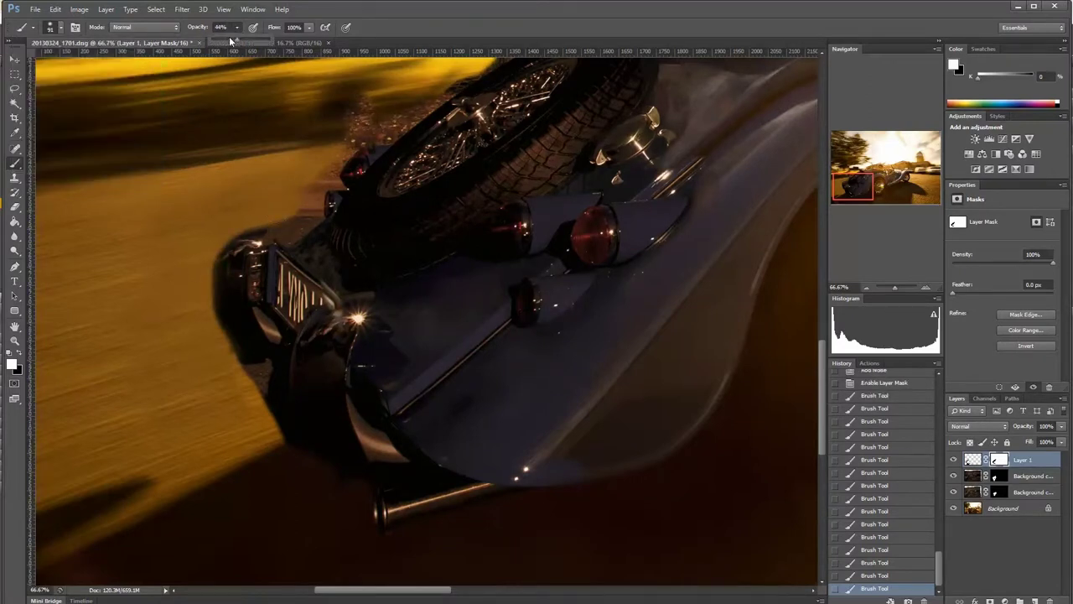
{"action": "left_click", "coordinate": [50, 27]}
{"action": "scroll", "coordinate": [335, 251], "scroll_direction": "up", "scroll_amount": 3}
{"action": "key", "text": "0"}
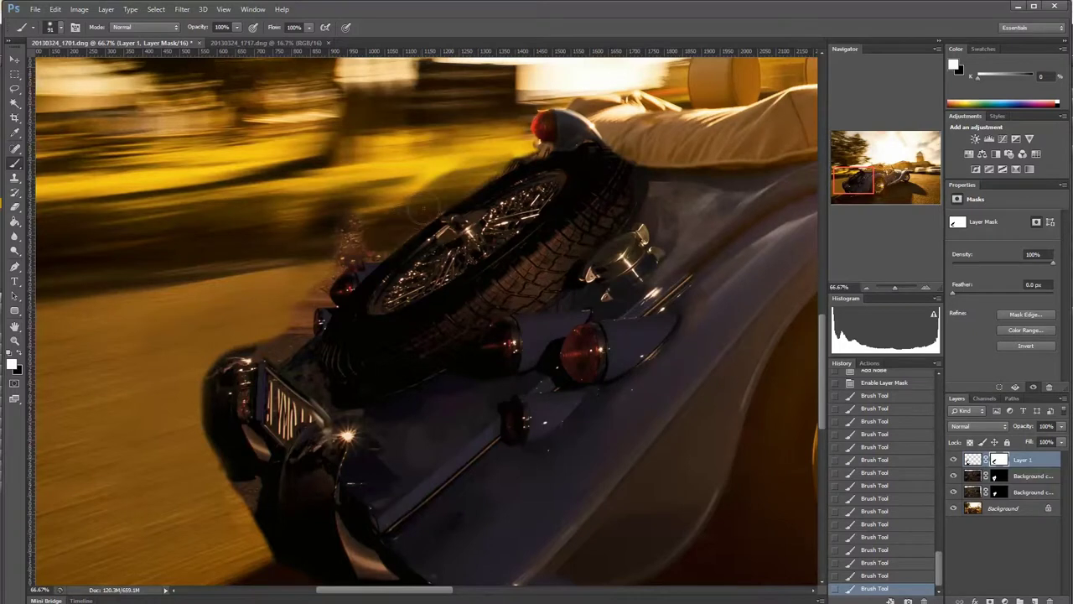
{"action": "key", "text": "ctrl+plus"}
{"action": "left_click", "coordinate": [51, 27]}
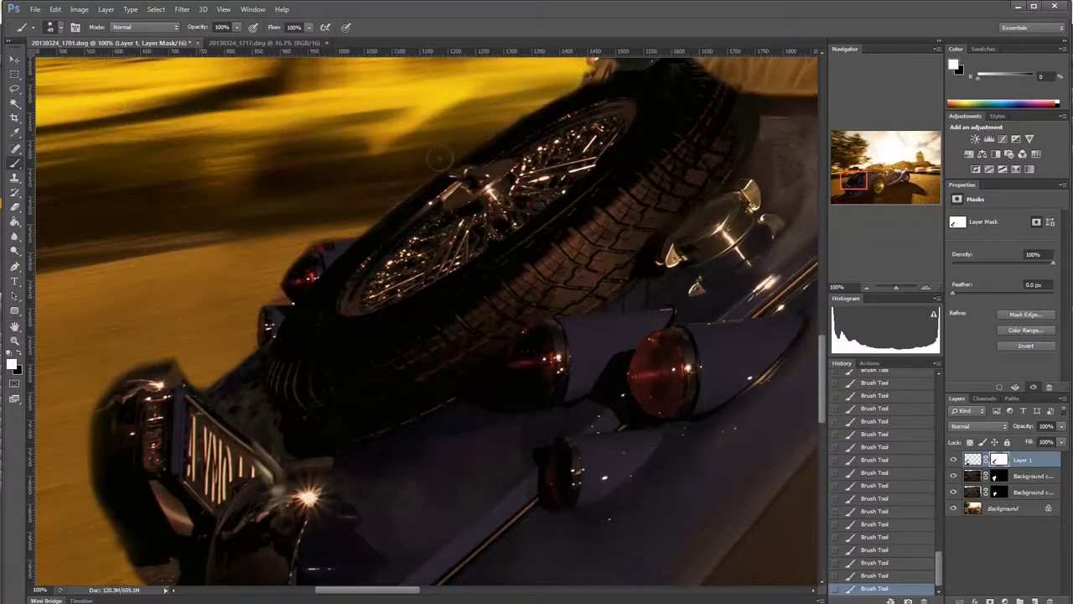
Refine the mask in white with a fine 7–16 px brush above the spare wheel and nose
{"action": "left_click_drag", "start_coordinate": [375, 244], "coordinate": [295, 420]}
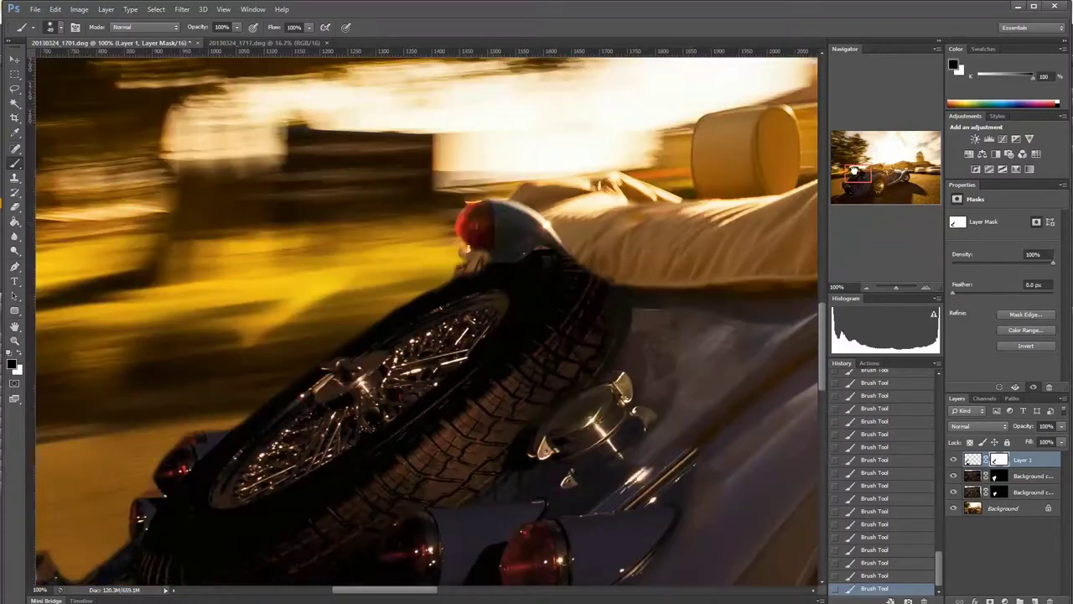
{"action": "key", "text": "x"}
{"action": "left_click", "coordinate": [50, 27]}
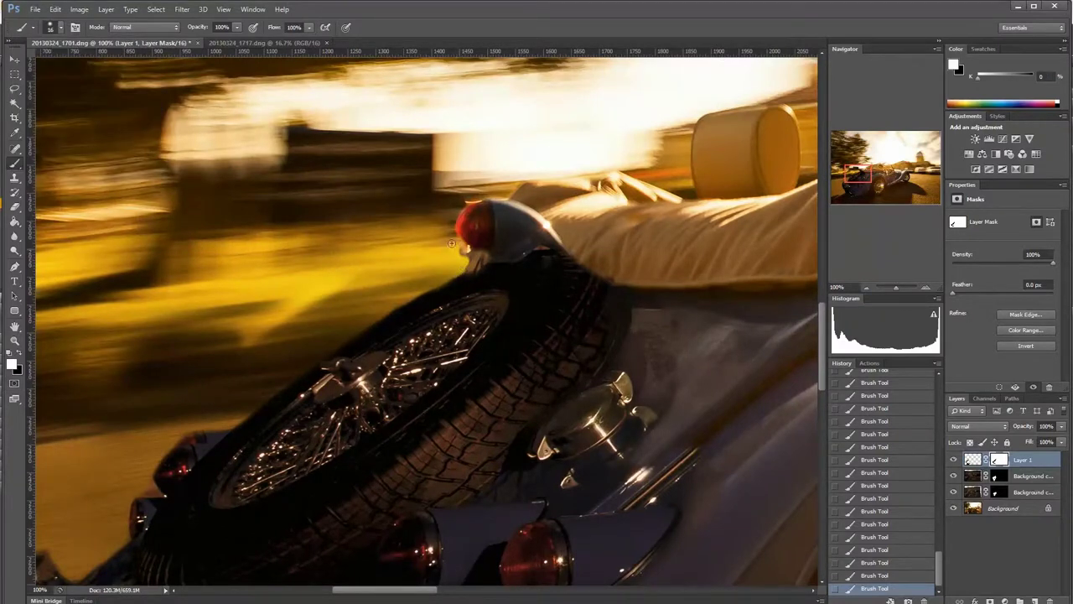
{"action": "left_click_drag", "start_coordinate": [868, 174], "coordinate": [847, 183]}
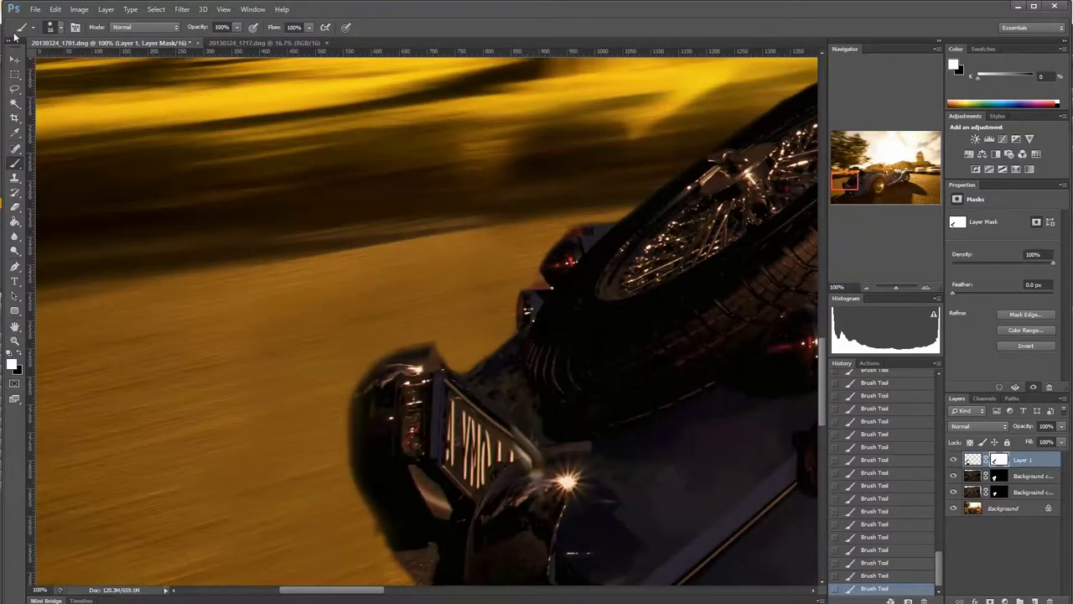
{"action": "left_click", "coordinate": [59, 27]}
{"action": "type", "text": "7"}
{"action": "key", "text": "Return"}
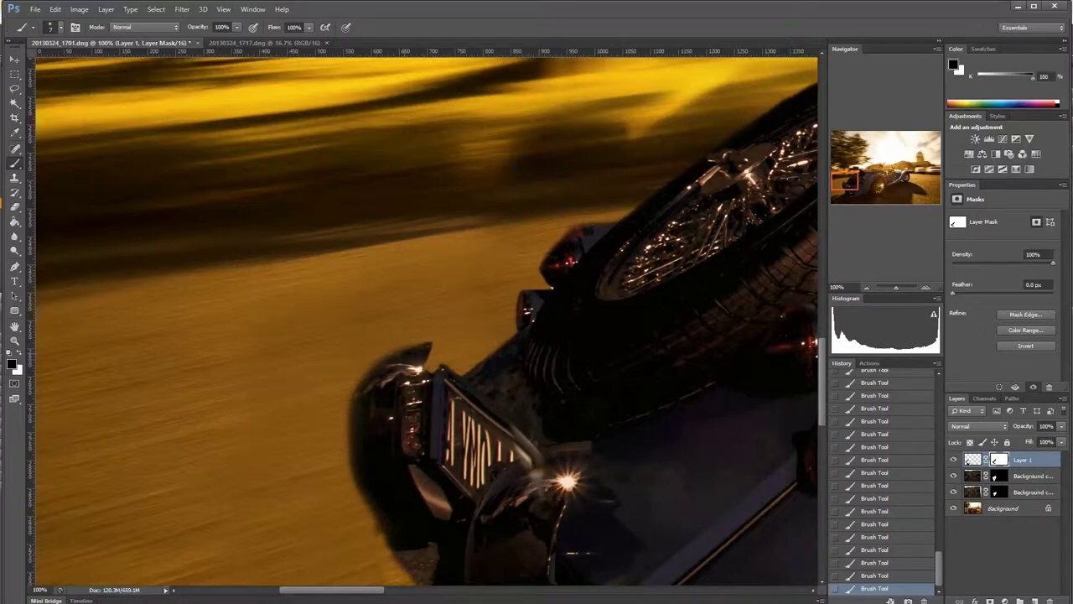
{"action": "key", "text": "bracketright"}
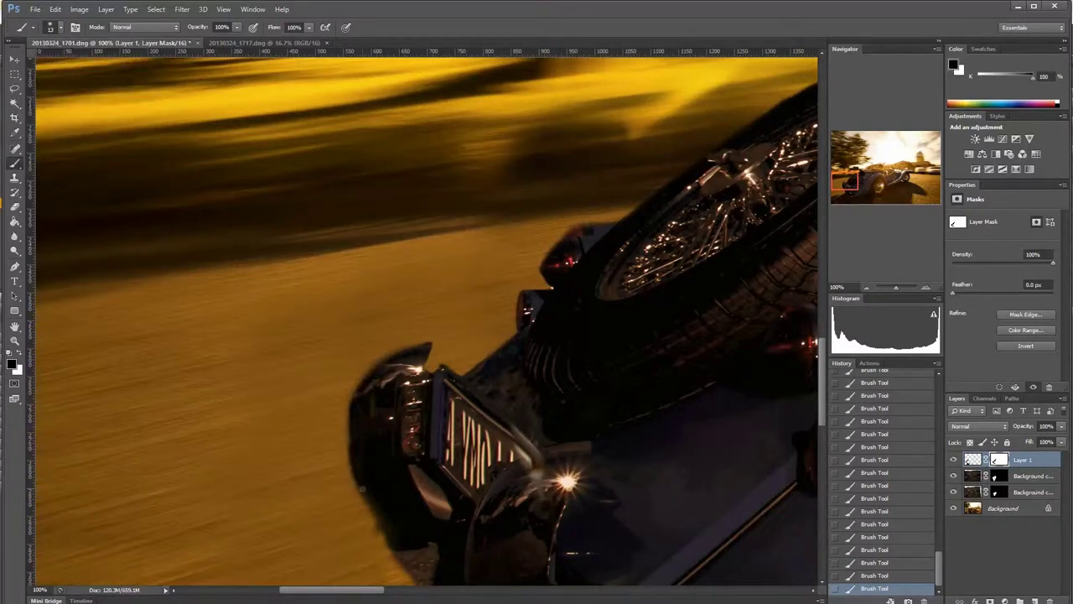
Paint around the wheel with a 44 px brush at 46%, then 20 px at 70% opacity
{"action": "scroll", "coordinate": [372, 367], "scroll_direction": "right", "scroll_amount": 5}
{"action": "scroll", "coordinate": [372, 367], "scroll_direction": "up", "scroll_amount": 5}
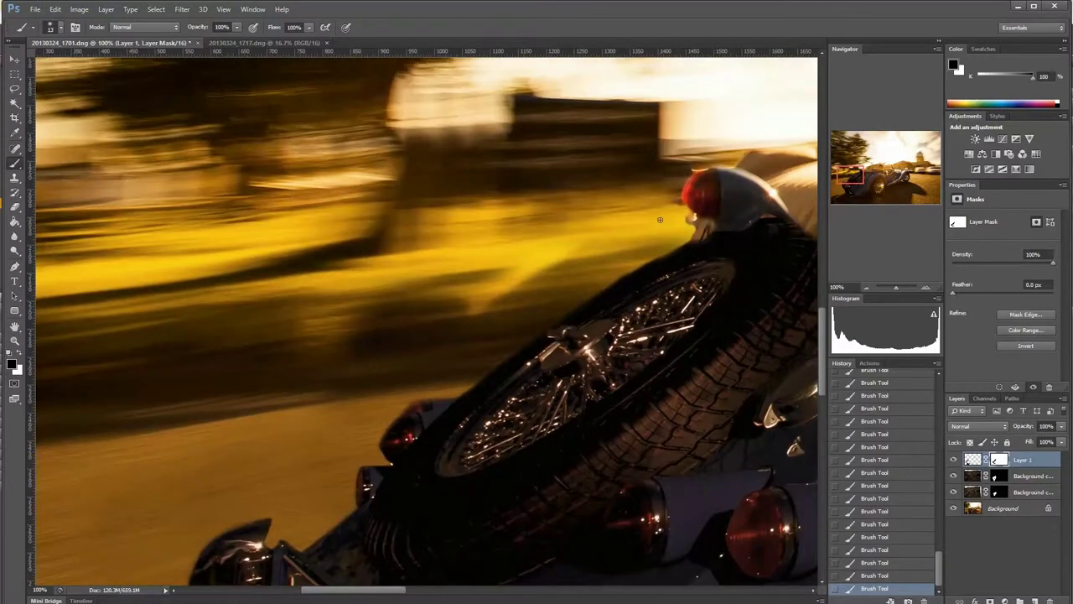
{"action": "key", "text": "bracketright"}
{"action": "key", "text": "bracketright"}
{"action": "key", "text": "bracketright"}
{"action": "key", "text": "4"}
{"action": "key", "text": "6"}
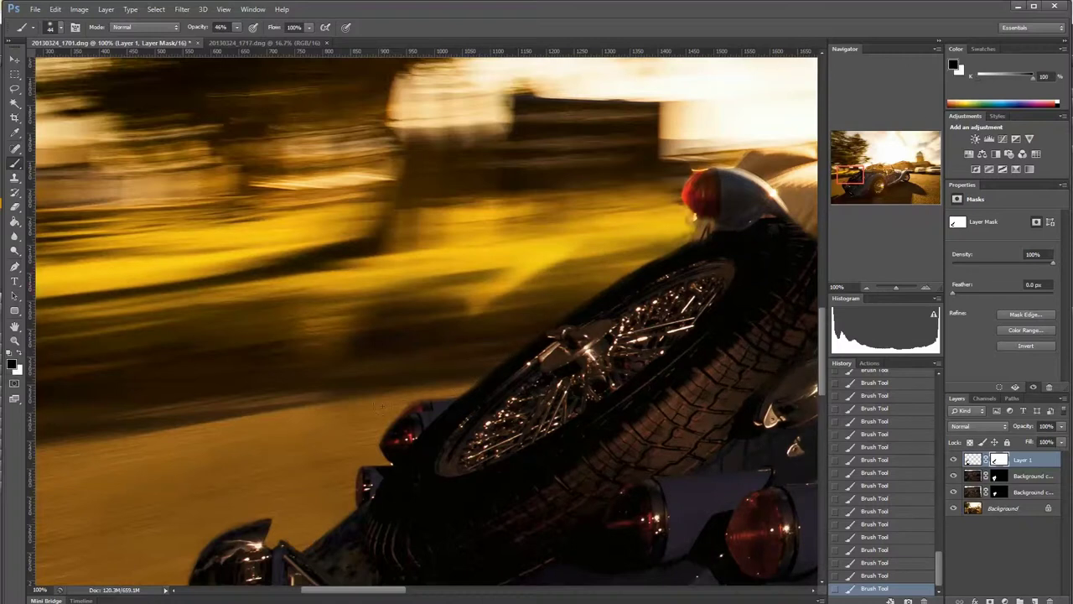
{"action": "key", "text": "h"}
{"action": "left_click_drag", "start_coordinate": [487, 384], "coordinate": [292, 371]}
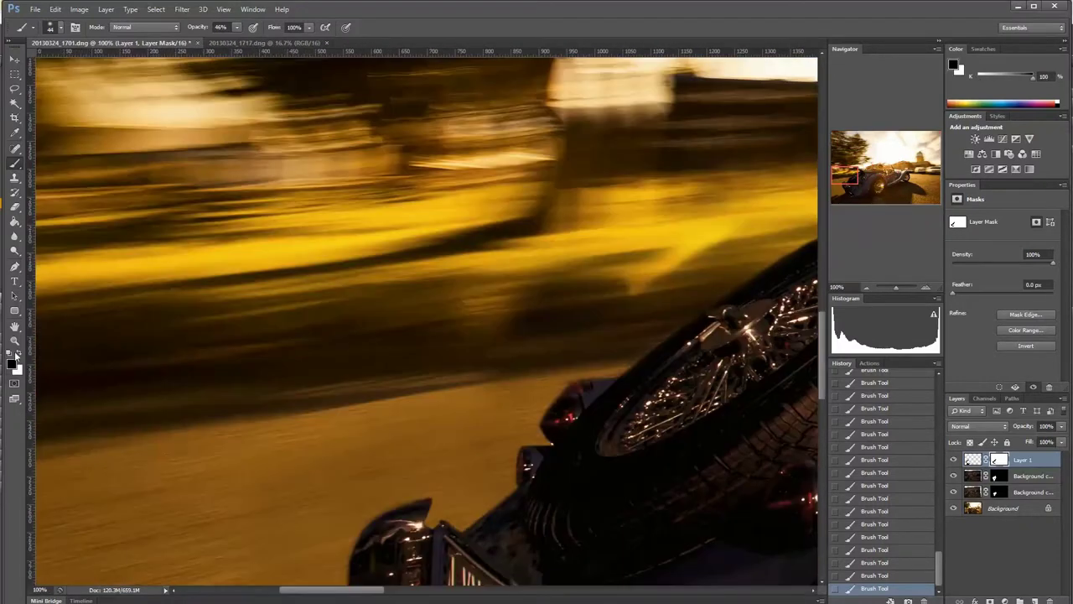
{"action": "key", "text": "7"}
{"action": "left_click", "coordinate": [60, 27]}
{"action": "type", "text": "20"}
{"action": "key", "text": "Return"}
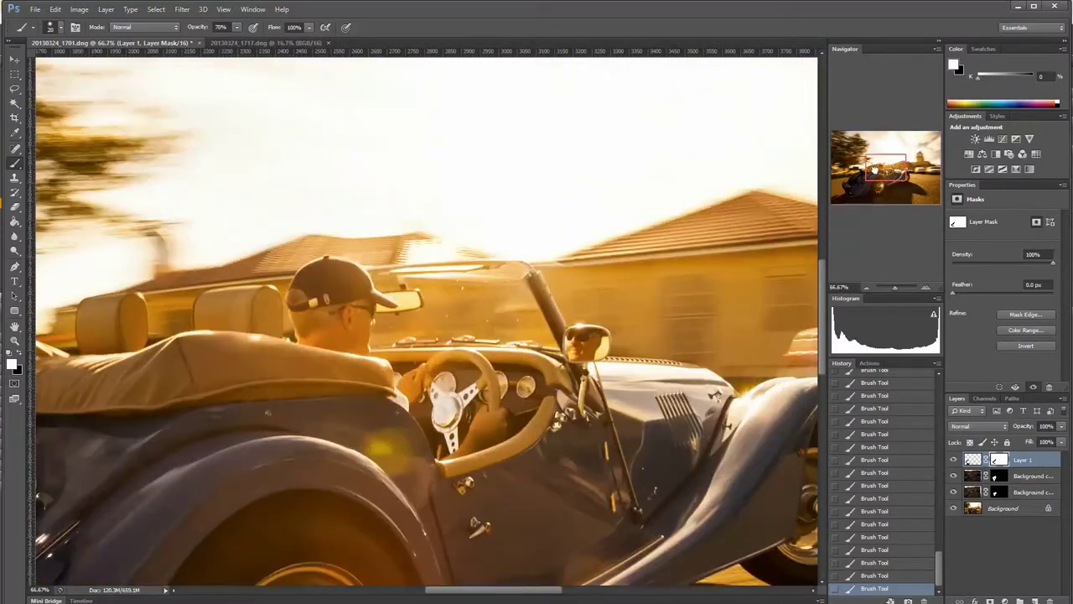
Clone dark tone along the car's front edge and into the shadow beneath it
{"action": "key", "text": "ctrl+minus"}
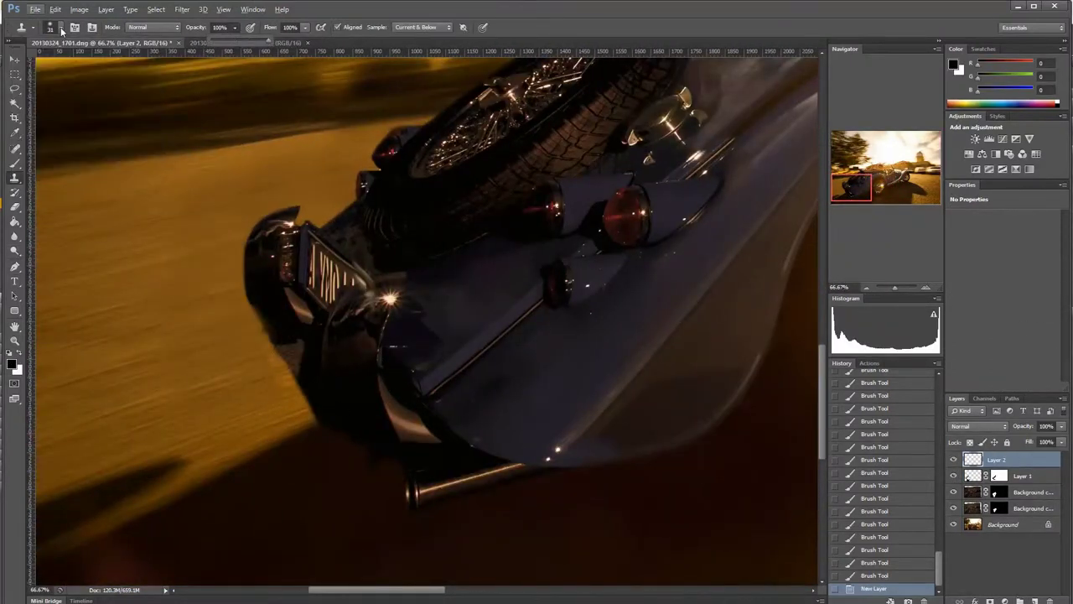
{"action": "left_click_drag", "start_coordinate": [284, 360], "coordinate": [251, 303]}
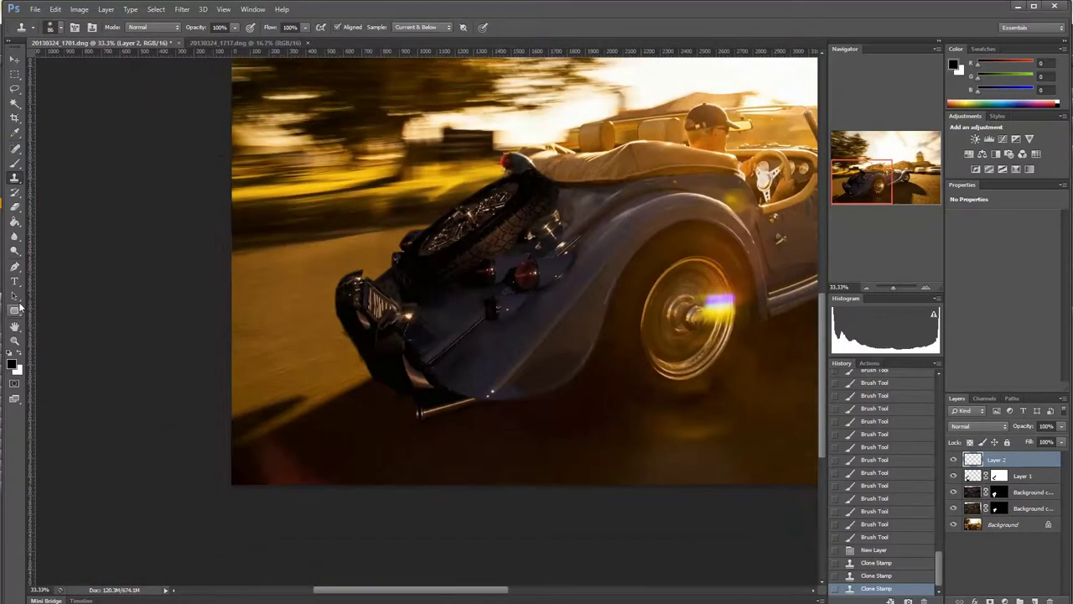
{"action": "left_click_drag", "start_coordinate": [265, 400], "coordinate": [374, 493]}
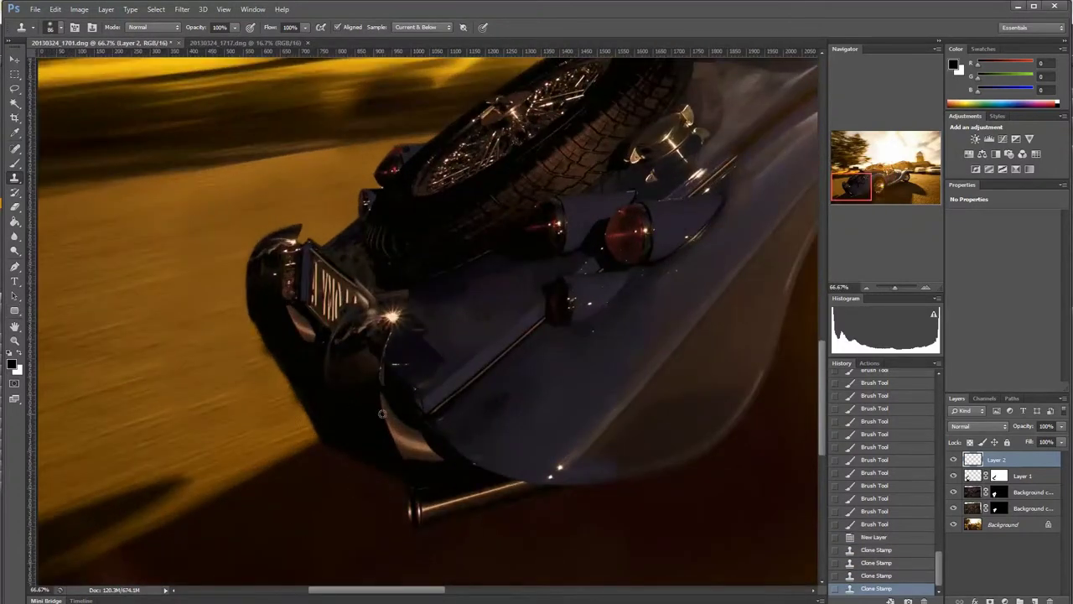
{"action": "left_click_drag", "start_coordinate": [289, 394], "coordinate": [266, 339]}
{"action": "scroll", "coordinate": [746, 290], "scroll_direction": "right", "scroll_amount": 3}
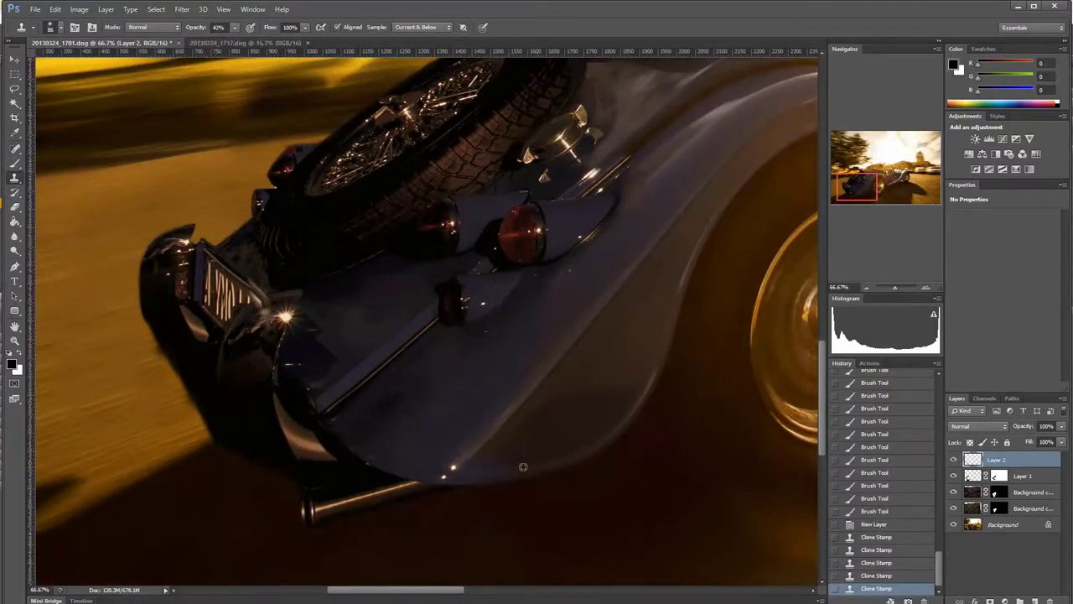
Show the Clone Source panel from the Window menu
{"action": "left_click", "coordinate": [253, 9]}
{"action": "left_click", "coordinate": [270, 83]}
{"action": "left_click", "coordinate": [826, 48]}
{"action": "left_click", "coordinate": [254, 9]}
{"action": "left_click", "coordinate": [276, 144]}
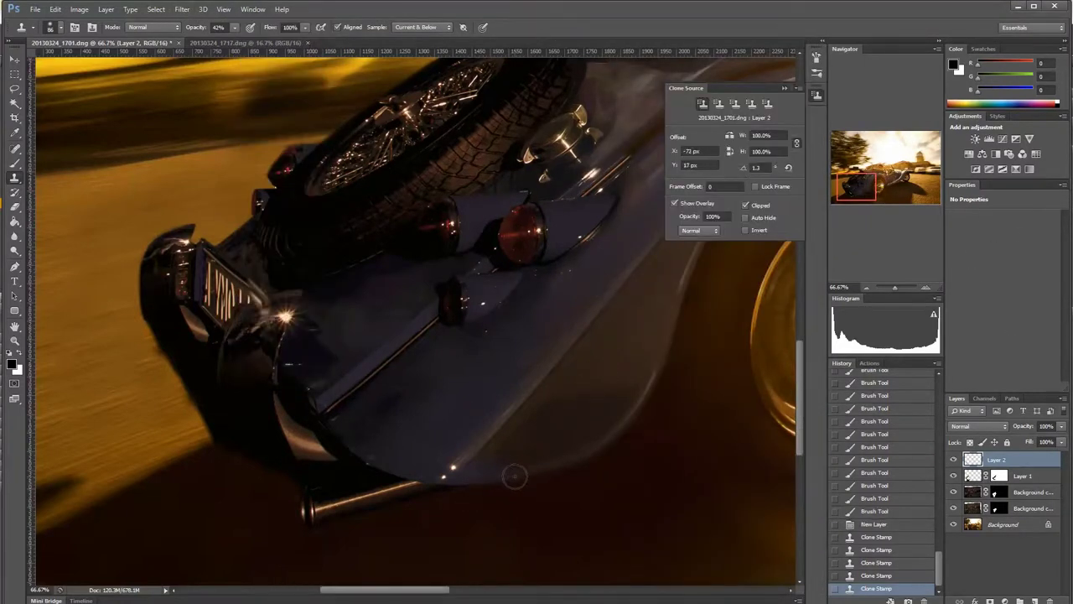
Add a Selective Color layer clipped to the upper Background copy, Neutrals Cyan -12, Black -23
{"action": "left_click", "coordinate": [783, 88]}
{"action": "key", "text": "ctrl+minus"}
{"action": "key", "text": "ctrl+minus"}
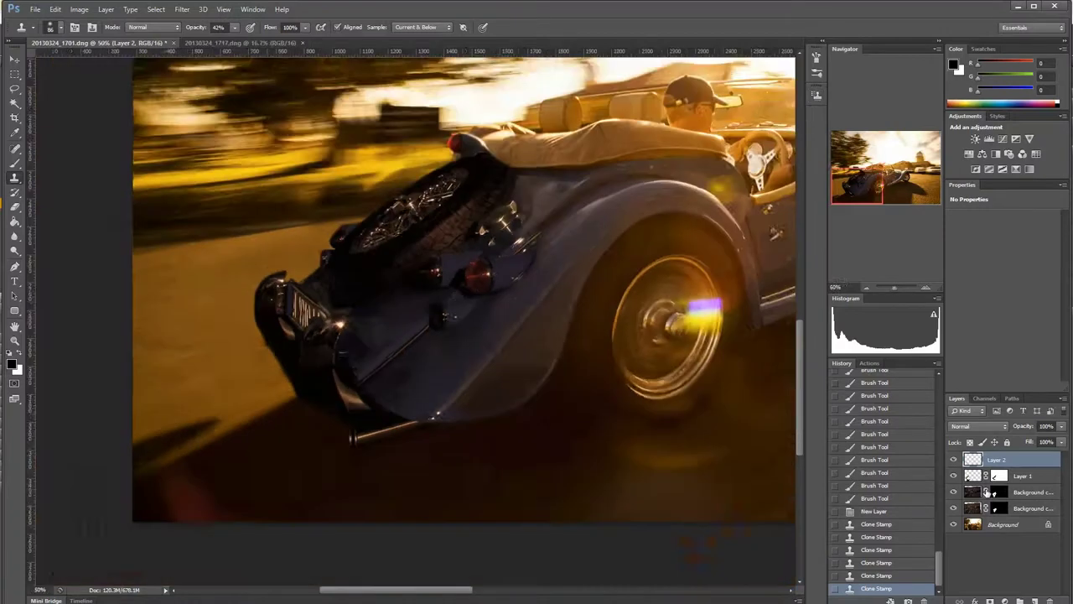
{"action": "left_click", "coordinate": [1031, 492]}
{"action": "left_click", "coordinate": [1029, 168]}
{"action": "key", "text": "ctrl+alt+g"}
{"action": "left_click_drag", "start_coordinate": [1002, 257], "coordinate": [996, 259]}
{"action": "left_click_drag", "start_coordinate": [1003, 327], "coordinate": [990, 327]}
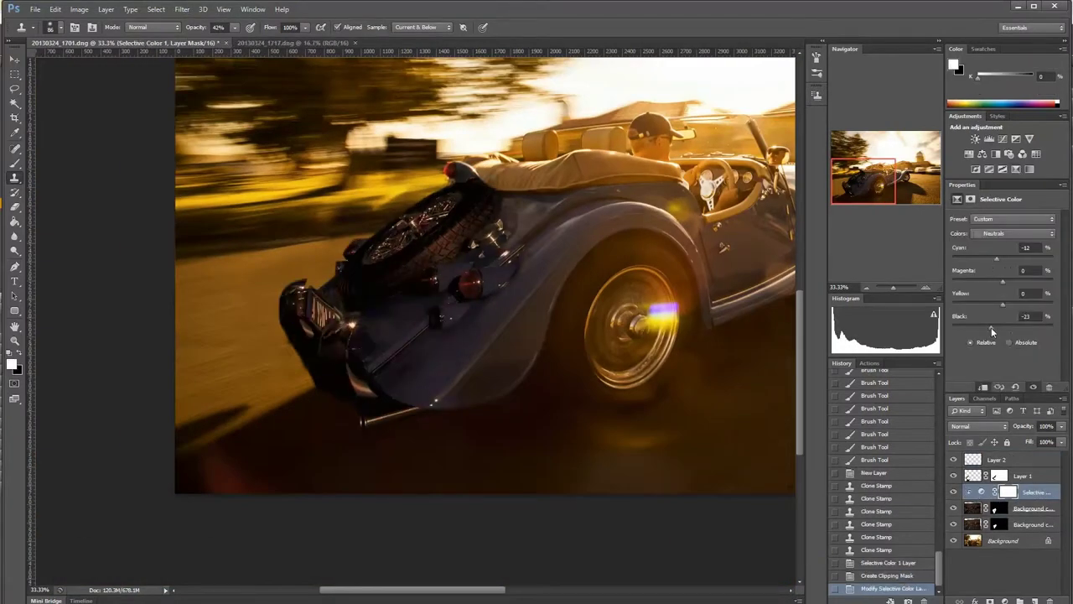
Clip a second Selective Color to the lower copy with Neutrals Cyan -19, Magenta -5, Black +26
{"action": "left_click", "coordinate": [1039, 525]}
{"action": "left_click", "coordinate": [1029, 169]}
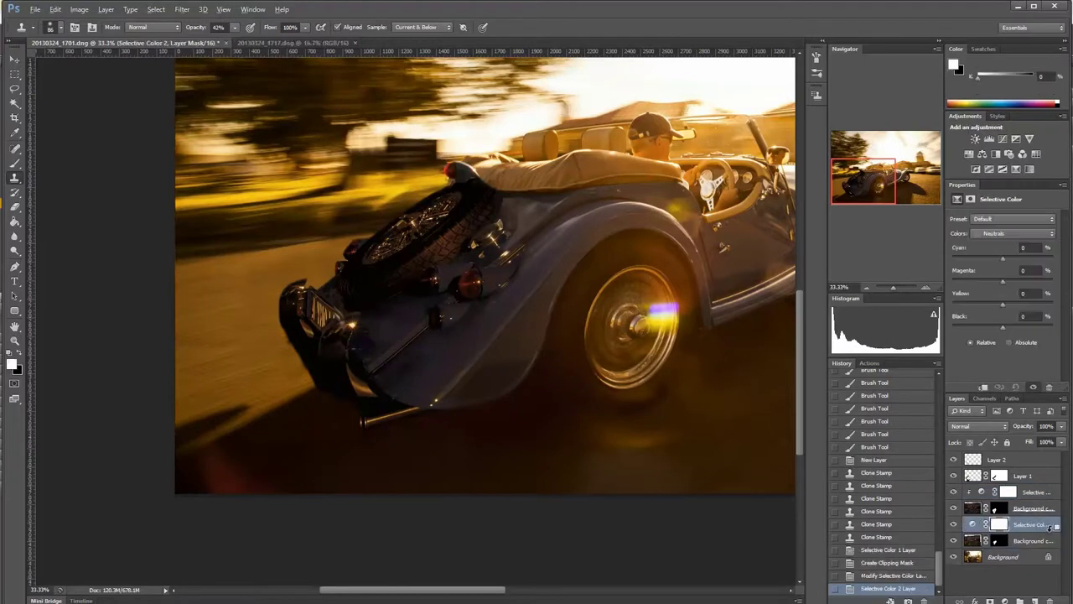
{"action": "key", "text": "ctrl+alt+g"}
{"action": "mouse_move", "coordinate": [1002, 259]}
{"action": "left_mouse_down"}
{"action": "mouse_move", "coordinate": [994, 259]}
{"action": "mouse_move", "coordinate": [1006, 281]}
{"action": "mouse_move", "coordinate": [998, 285]}
{"action": "left_mouse_up"}
{"action": "key", "text": "ctrl+plus"}
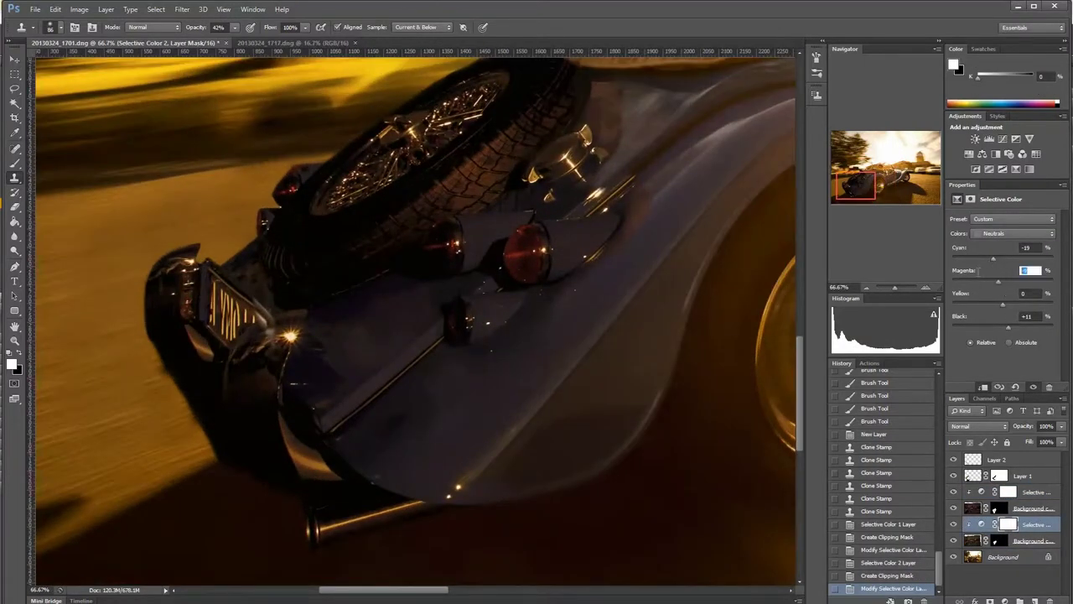
{"action": "left_click_drag", "start_coordinate": [1007, 326], "coordinate": [1014, 327]}
{"action": "key", "text": "ctrl+minus"}
{"action": "key", "text": "ctrl+minus"}
{"action": "key", "text": "ctrl+minus"}
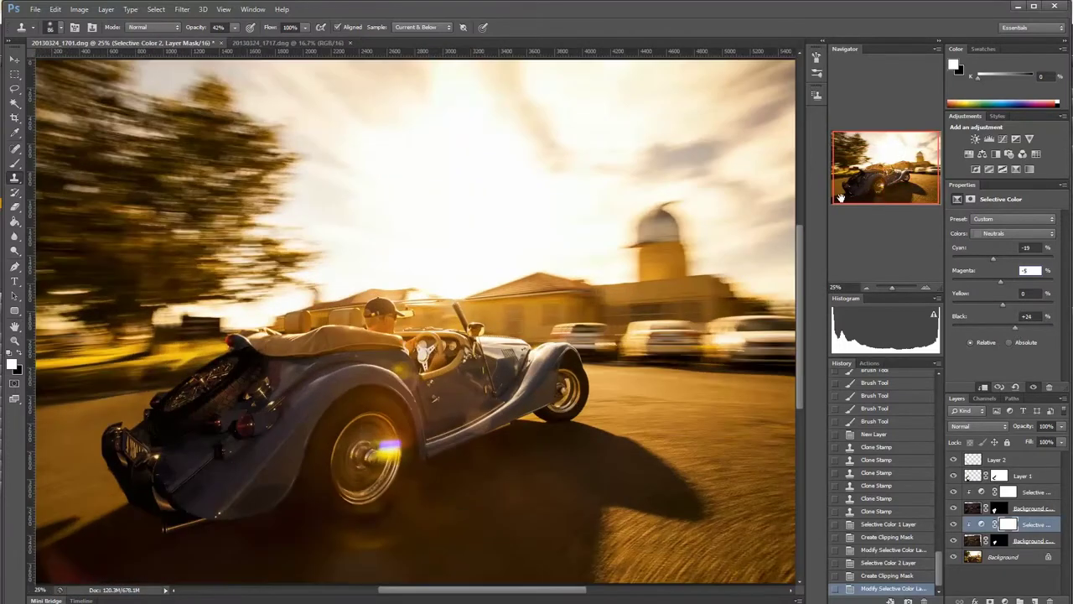
Merge both Selective Color adjustments down into their background copy layers
{"action": "right_click", "coordinate": [1031, 524]}
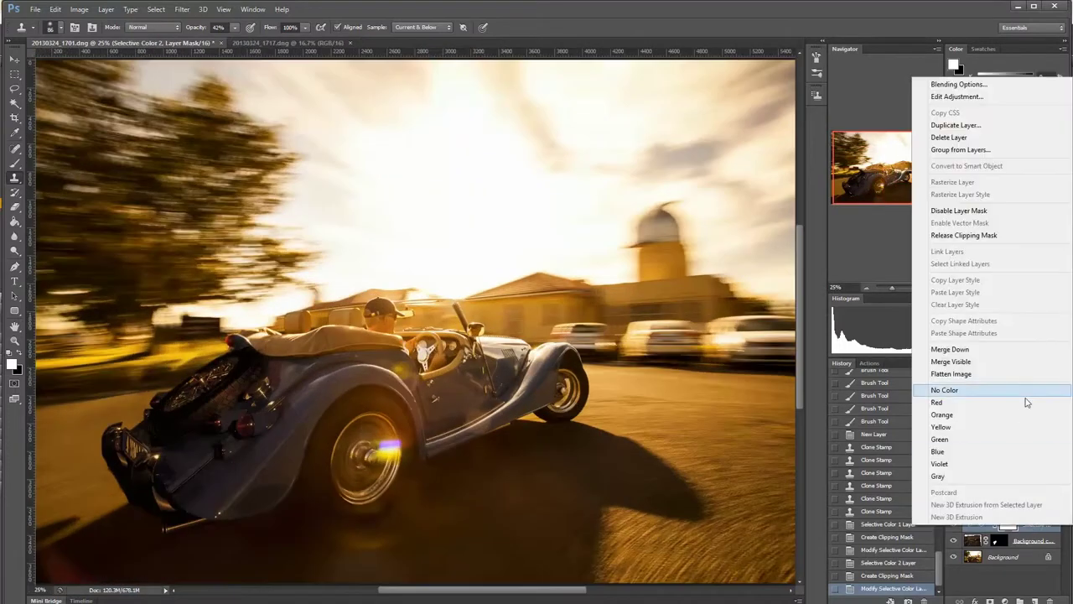
{"action": "left_click", "coordinate": [950, 348]}
{"action": "right_click", "coordinate": [1031, 498]}
{"action": "left_click", "coordinate": [950, 322]}
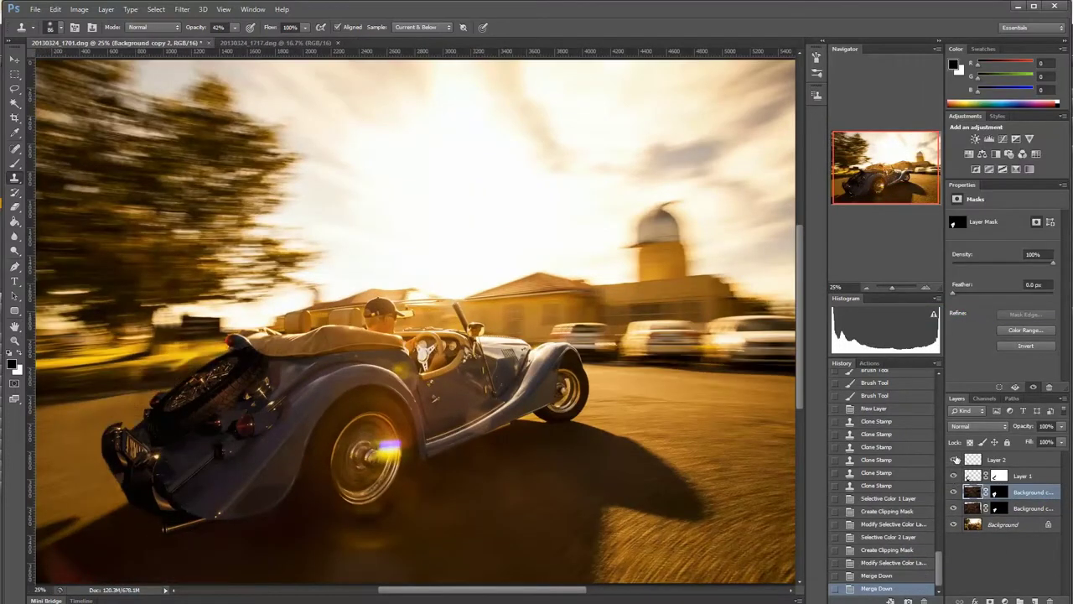
Load Background copy 2's mask as a selection, then undo an accidental clear of the mask
{"action": "right_click", "coordinate": [998, 491]}
{"action": "left_click", "coordinate": [964, 541]}
{"action": "right_click", "coordinate": [998, 491]}
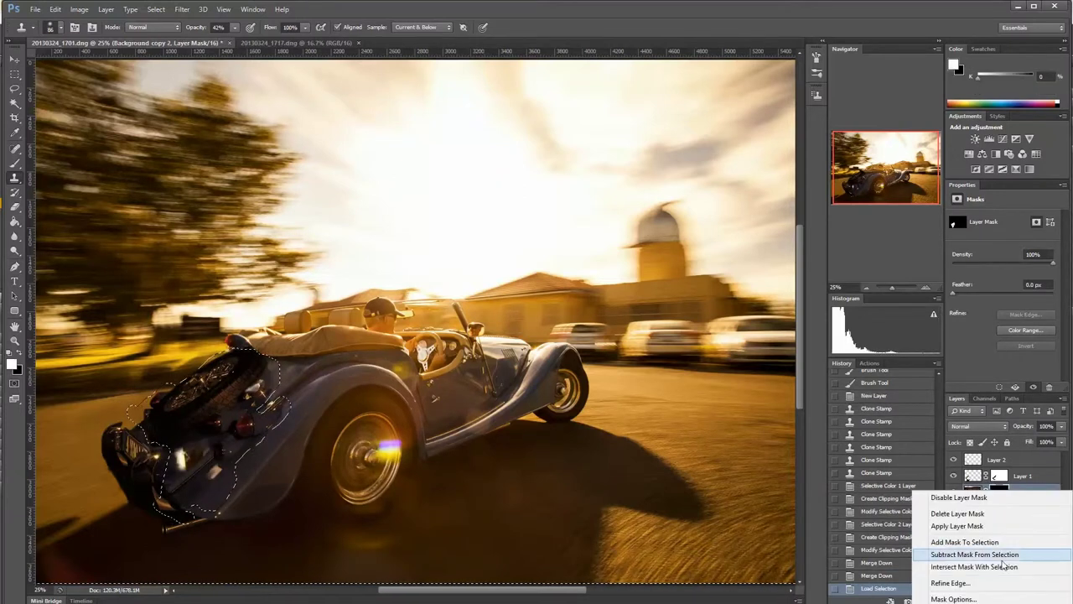
{"action": "left_click", "coordinate": [964, 542]}
{"action": "key", "text": "b"}
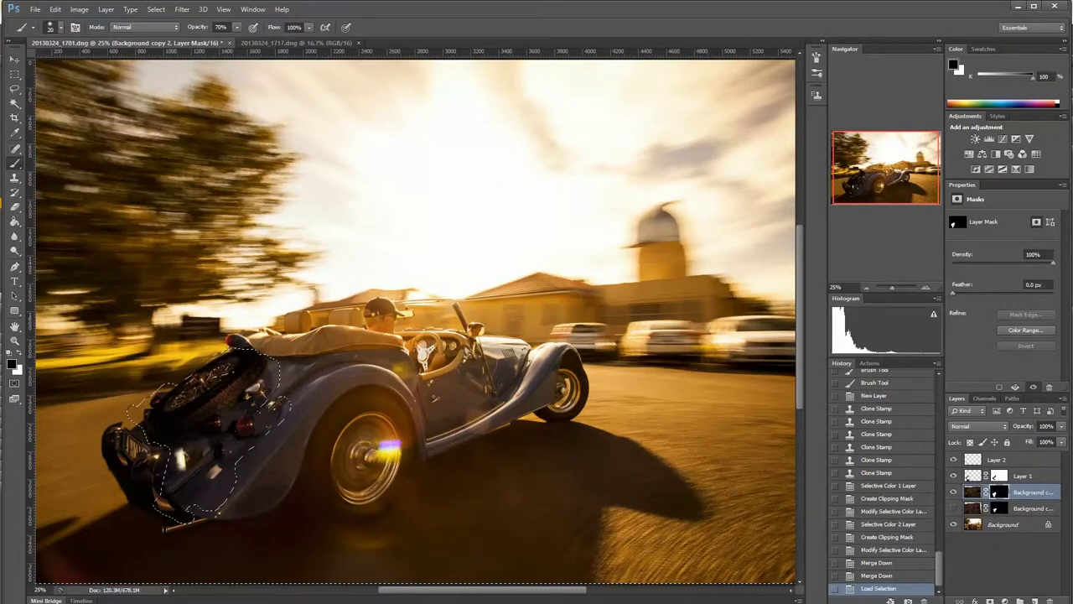
{"action": "left_click", "coordinate": [156, 10]}
{"action": "key", "text": "Escape"}
{"action": "key", "text": "Delete"}
{"action": "key", "text": "m"}
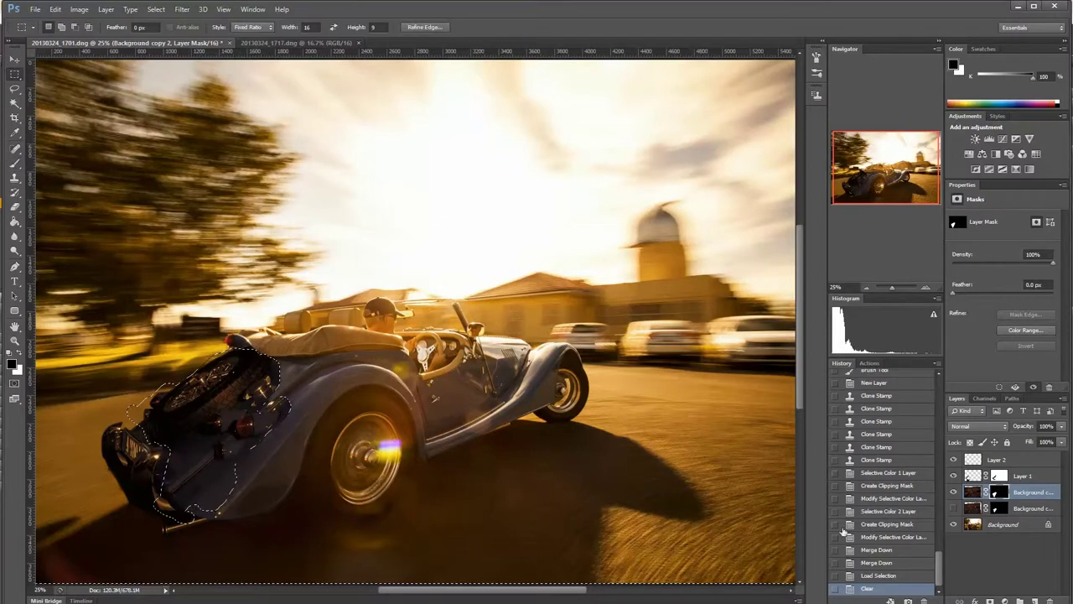
{"action": "left_click", "coordinate": [925, 600]}
{"action": "left_click", "coordinate": [489, 244]}
Paint Background copy 2's mask around the spare wheel, swapping between black and white
{"action": "key", "text": "b"}
{"action": "left_click", "coordinate": [62, 28]}
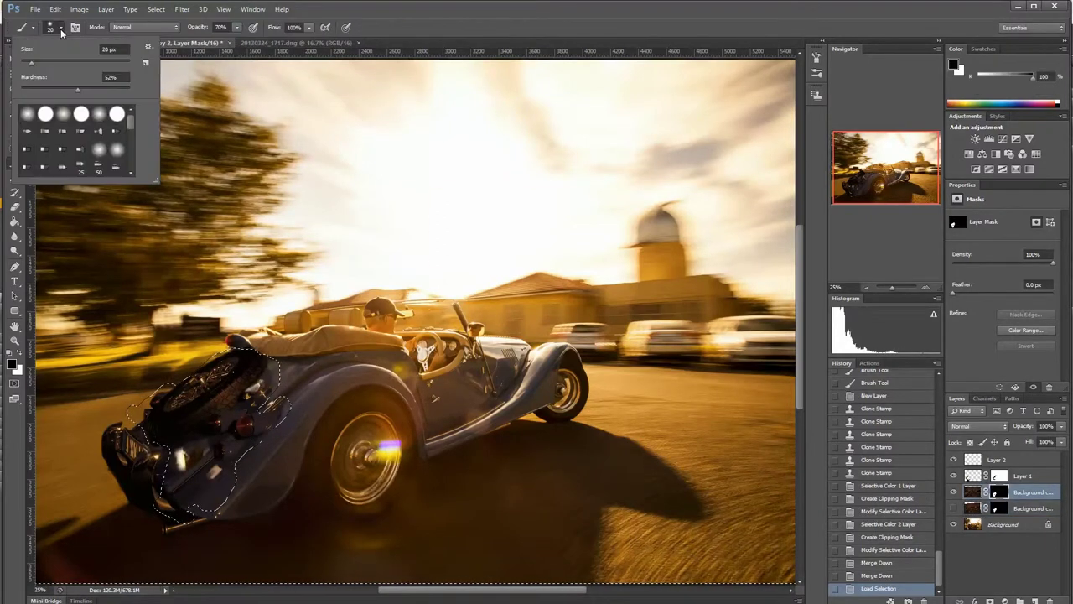
{"action": "mouse_move", "coordinate": [217, 485]}
{"action": "left_mouse_down"}
{"action": "mouse_move", "coordinate": [275, 369]}
{"action": "mouse_move", "coordinate": [255, 411]}
{"action": "left_mouse_up"}
{"action": "key", "text": "x"}
{"action": "key", "text": "ctrl+plus"}
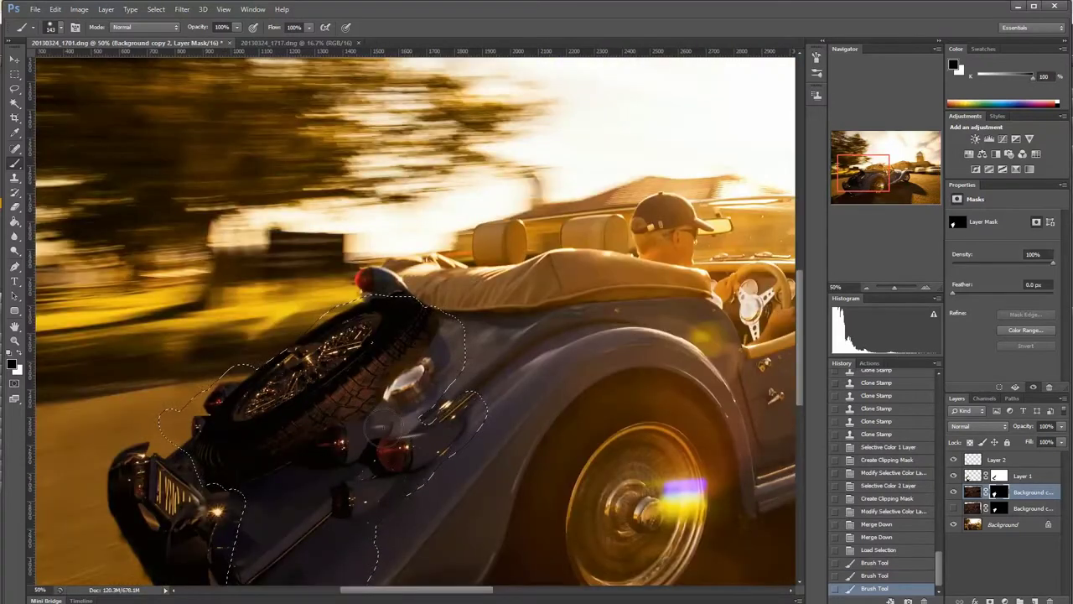
{"action": "mouse_move", "coordinate": [436, 442]}
{"action": "left_mouse_down"}
{"action": "mouse_move", "coordinate": [403, 369]}
{"action": "mouse_move", "coordinate": [420, 411]}
{"action": "mouse_move", "coordinate": [444, 368]}
{"action": "mouse_move", "coordinate": [423, 407]}
{"action": "mouse_move", "coordinate": [448, 427]}
{"action": "left_mouse_up"}
{"action": "key", "text": "x"}
Deselect, then apply the Dodge tool on Shadows at 50% exposure to the car
{"action": "key", "text": "ctrl+d"}
{"action": "key", "text": "m"}
{"action": "left_click", "coordinate": [14, 250]}
{"action": "key", "text": "ctrl+minus"}
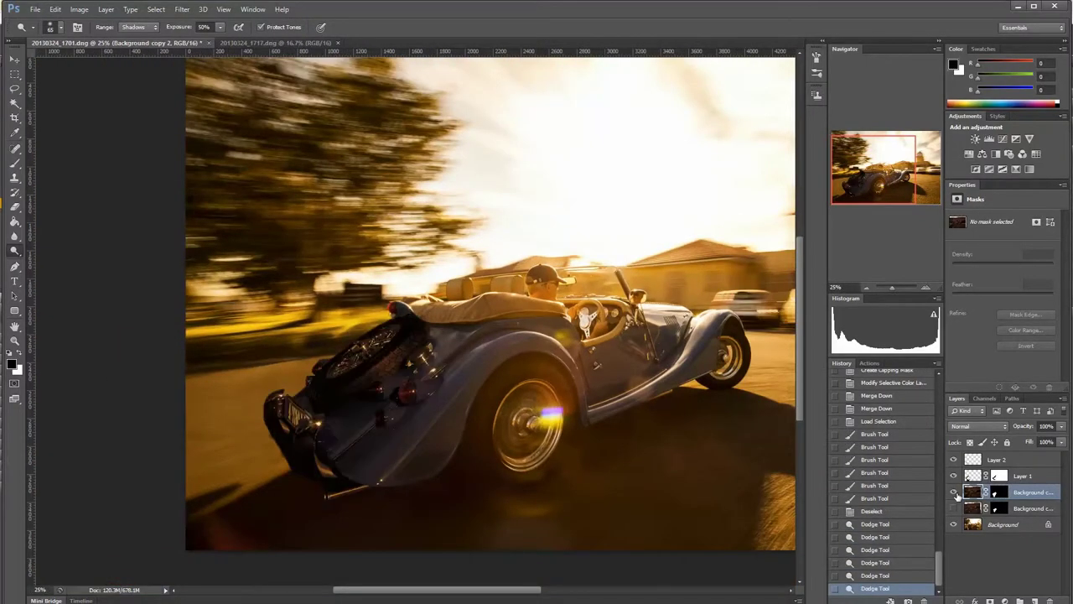
Lighten more rear shadows, then paint Background copy 2's mask over the rear deck
{"action": "key", "text": "ctrl+plus"}
{"action": "left_click_drag", "start_coordinate": [416, 516], "coordinate": [450, 435]}
{"action": "left_click", "coordinate": [14, 162]}
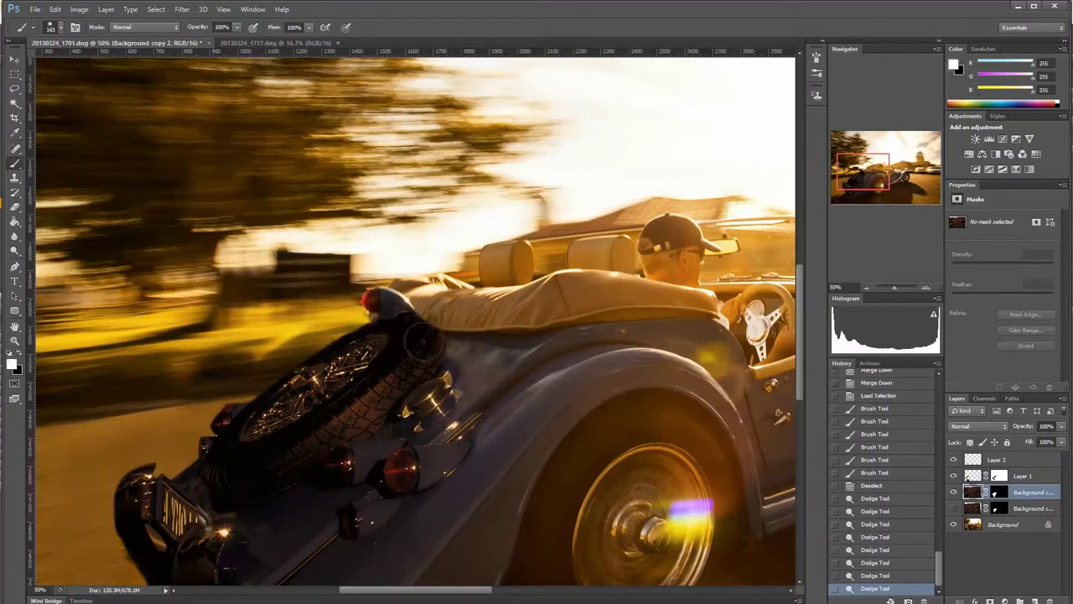
{"action": "key", "text": "ctrl+backslash"}
{"action": "left_click", "coordinate": [52, 27]}
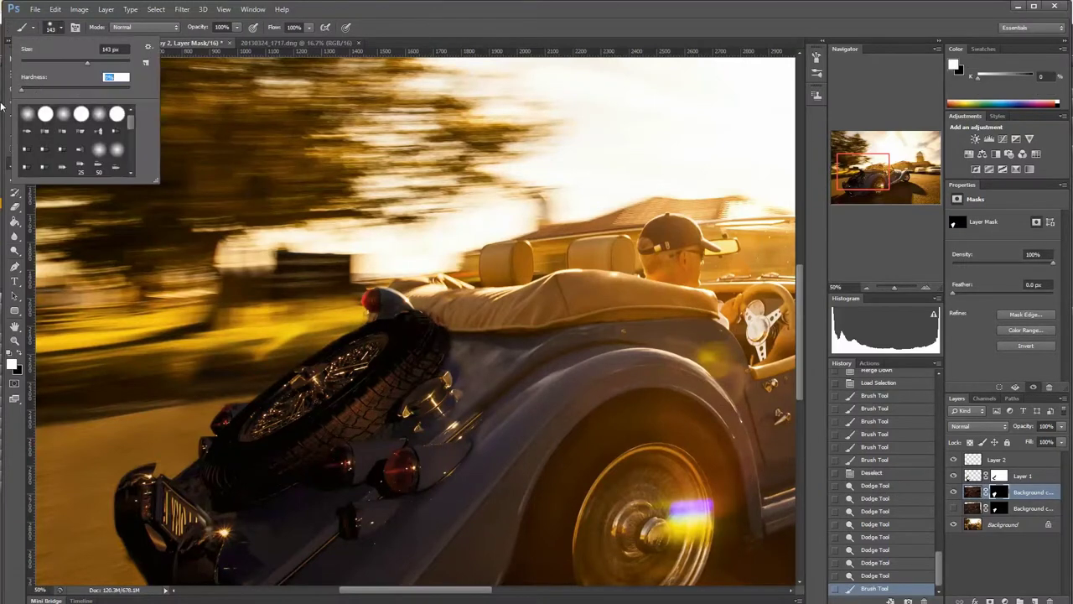
{"action": "left_click_drag", "start_coordinate": [427, 331], "coordinate": [520, 360]}
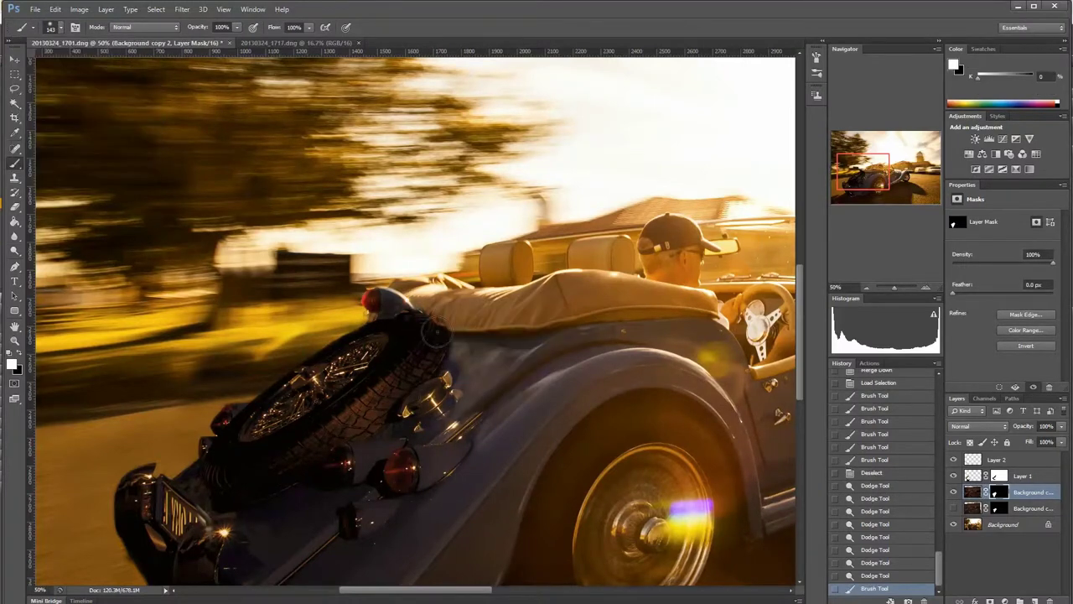
Paint the mask along the spare wheel top with a larger brush, then undo that stroke
{"action": "key", "text": "ctrl+plus"}
{"action": "key", "text": "ctrl+plus"}
{"action": "key", "text": "ctrl+plus"}
{"action": "left_click", "coordinate": [52, 27]}
{"action": "left_click_drag", "start_coordinate": [352, 251], "coordinate": [433, 436]}
{"action": "key", "text": "ctrl+minus"}
{"action": "key", "text": "ctrl+minus"}
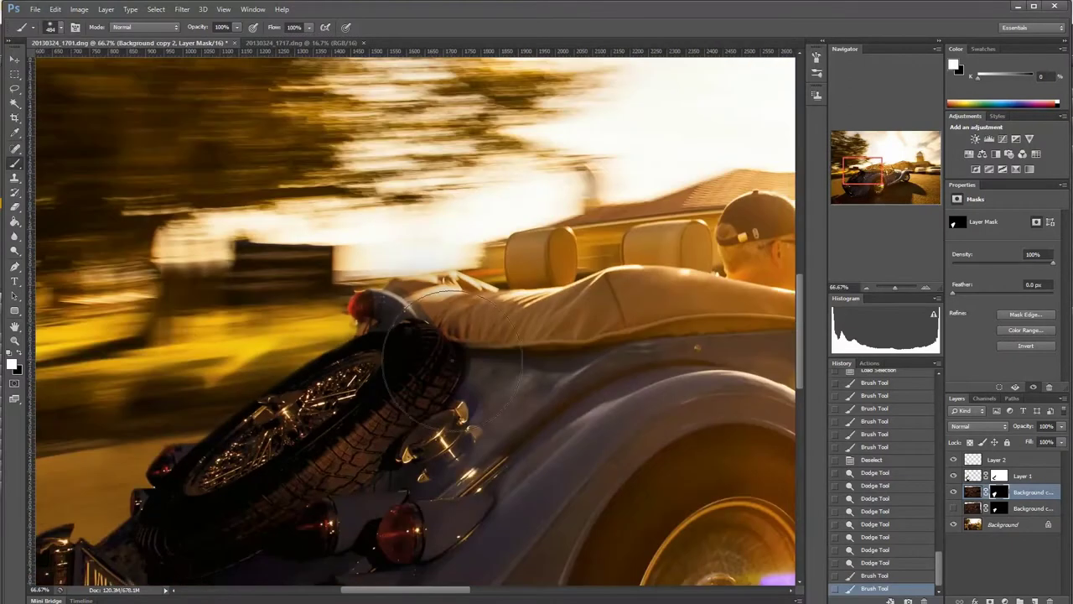
{"action": "key", "text": "ctrl+z"}
Lasso the mask edge by the spare wheel and bring up Gaussian Blur
{"action": "left_click", "coordinate": [52, 27]}
{"action": "left_click", "coordinate": [52, 27]}
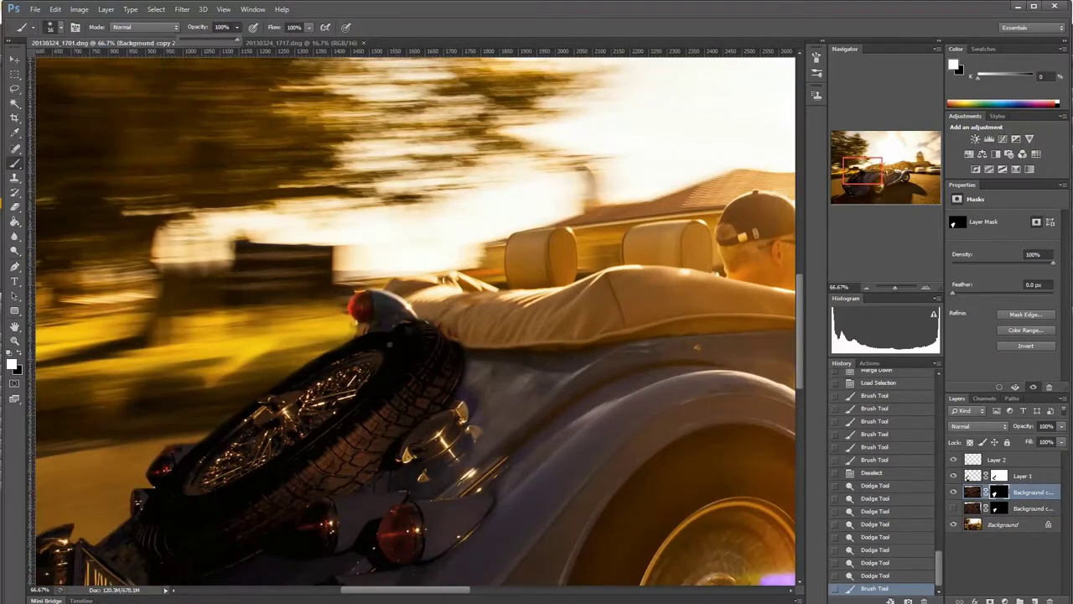
{"action": "key", "text": "l"}
{"action": "left_click", "coordinate": [182, 9]}
Apply the Gaussian Blur to the mask edge and deselect
{"action": "left_click", "coordinate": [352, 209]}
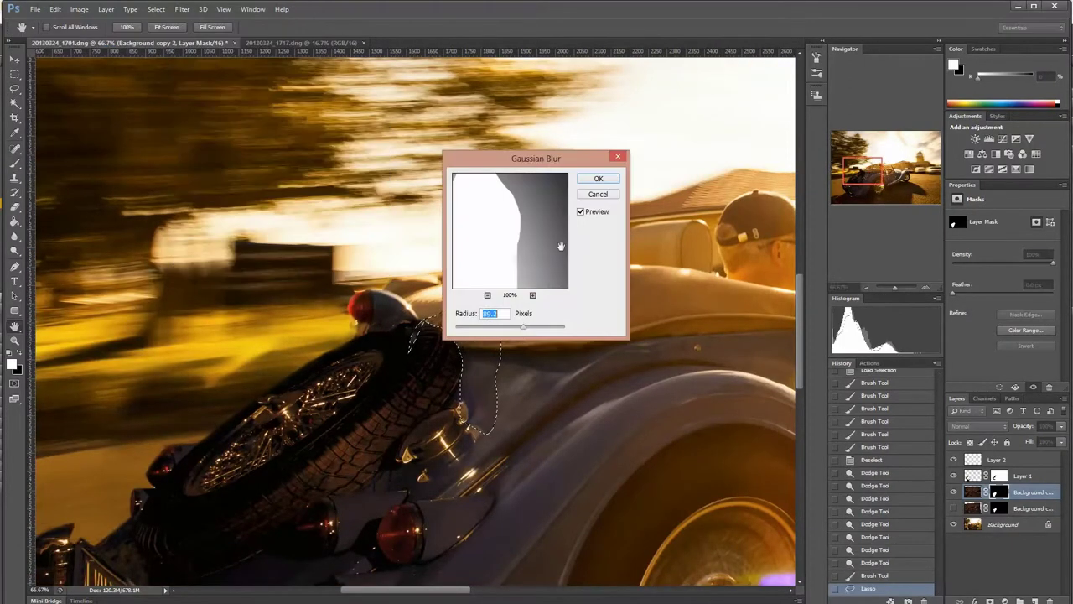
{"action": "left_click", "coordinate": [604, 177]}
{"action": "key", "text": "ctrl+d"}
{"action": "key", "text": "m"}
Paint the mask along the tyre's top and right edges with an enlarged brush
{"action": "key", "text": "ctrl+plus"}
{"action": "key", "text": "b"}
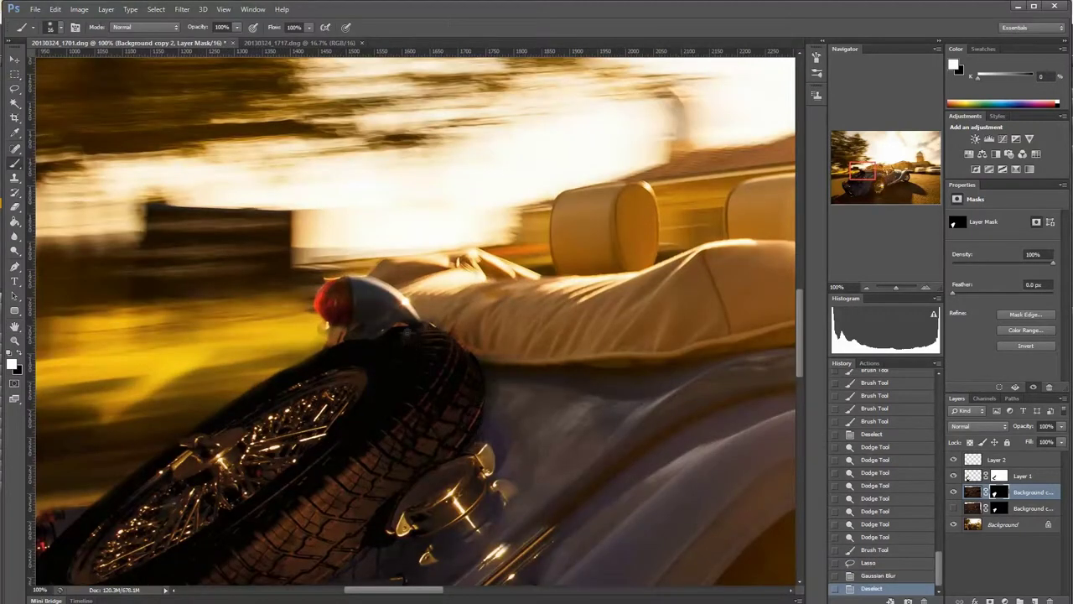
{"action": "mouse_move", "coordinate": [416, 312]}
{"action": "left_mouse_down"}
{"action": "mouse_move", "coordinate": [442, 328]}
{"action": "mouse_move", "coordinate": [428, 325]}
{"action": "left_mouse_up"}
{"action": "key", "text": "]"}
{"action": "key", "text": "]"}
{"action": "key", "text": "]"}
{"action": "left_click_drag", "start_coordinate": [482, 352], "coordinate": [499, 421]}
{"action": "left_click_drag", "start_coordinate": [486, 411], "coordinate": [452, 396]}
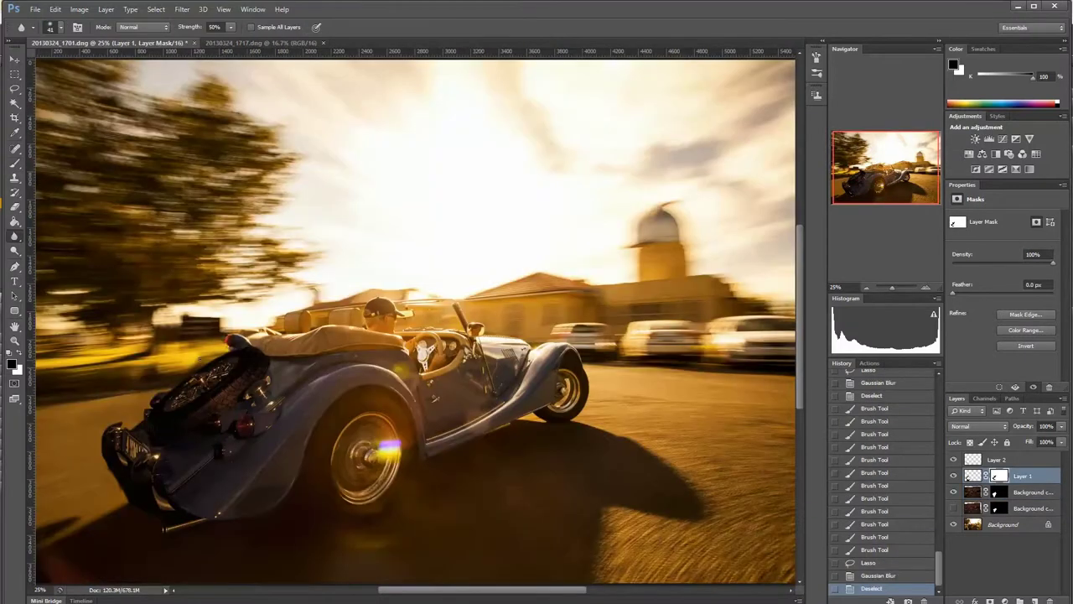
Brush Layer 1's mask over the car, then flatten the image into one Background layer
{"action": "left_click_drag", "start_coordinate": [195, 353], "coordinate": [186, 362]}
{"action": "mouse_move", "coordinate": [186, 362]}
{"action": "left_mouse_down"}
{"action": "mouse_move", "coordinate": [144, 372]}
{"action": "mouse_move", "coordinate": [177, 374]}
{"action": "left_mouse_up"}
{"action": "key", "text": "x"}
{"action": "left_click_drag", "start_coordinate": [194, 355], "coordinate": [154, 375]}
{"action": "key", "text": "ctrl+minus"}
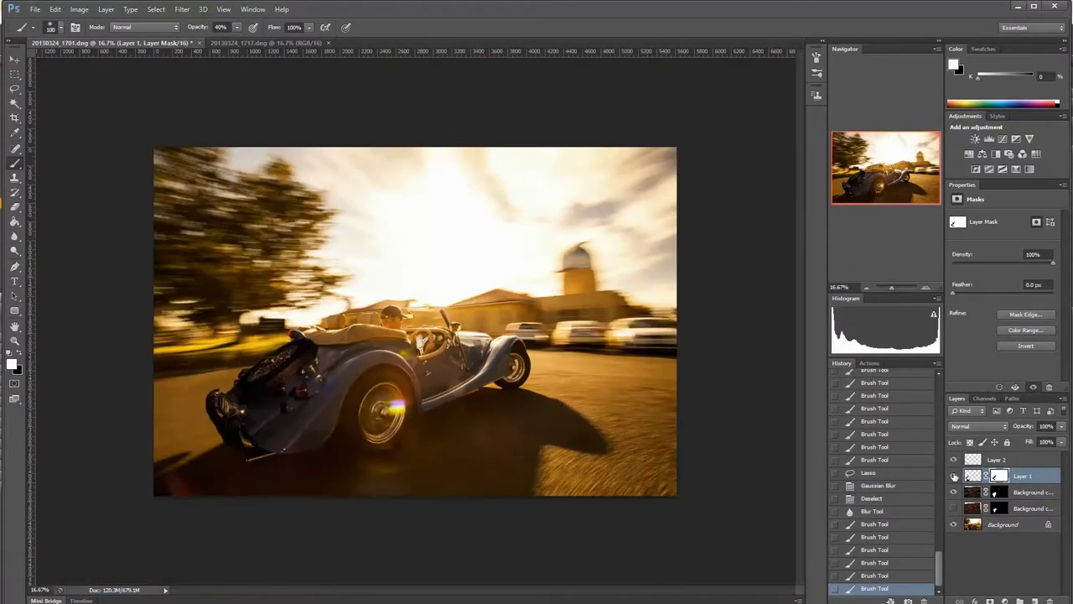
{"action": "left_click", "coordinate": [106, 9]}
{"action": "left_click", "coordinate": [537, 247]}
Darken the photo with a Curves adjustment, flatten it, and duplicate the layer
{"action": "left_click", "coordinate": [1001, 138]}
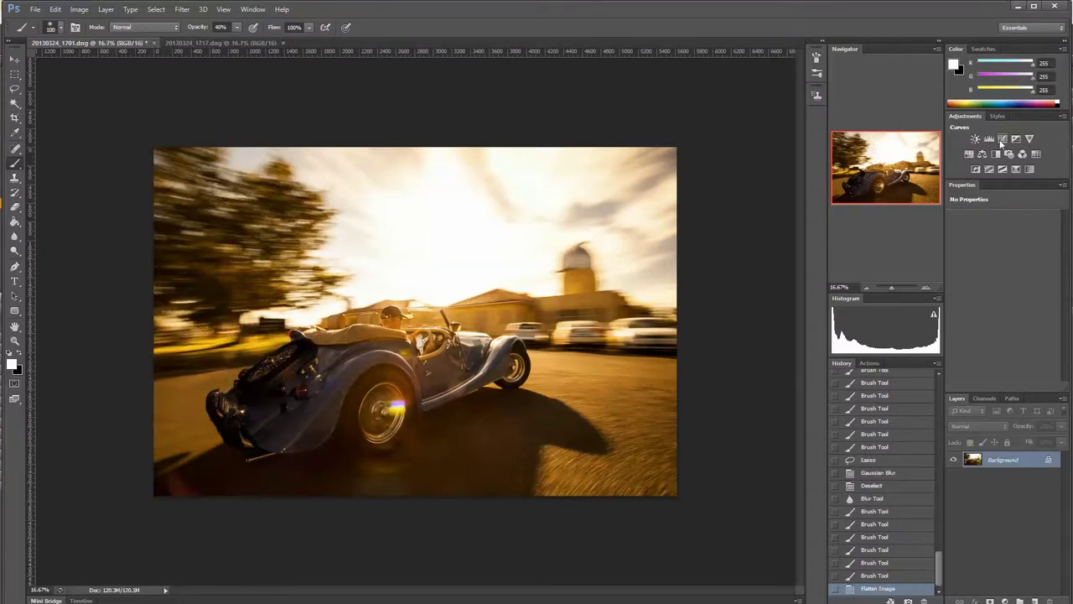
{"action": "left_click_drag", "start_coordinate": [997, 298], "coordinate": [989, 315]}
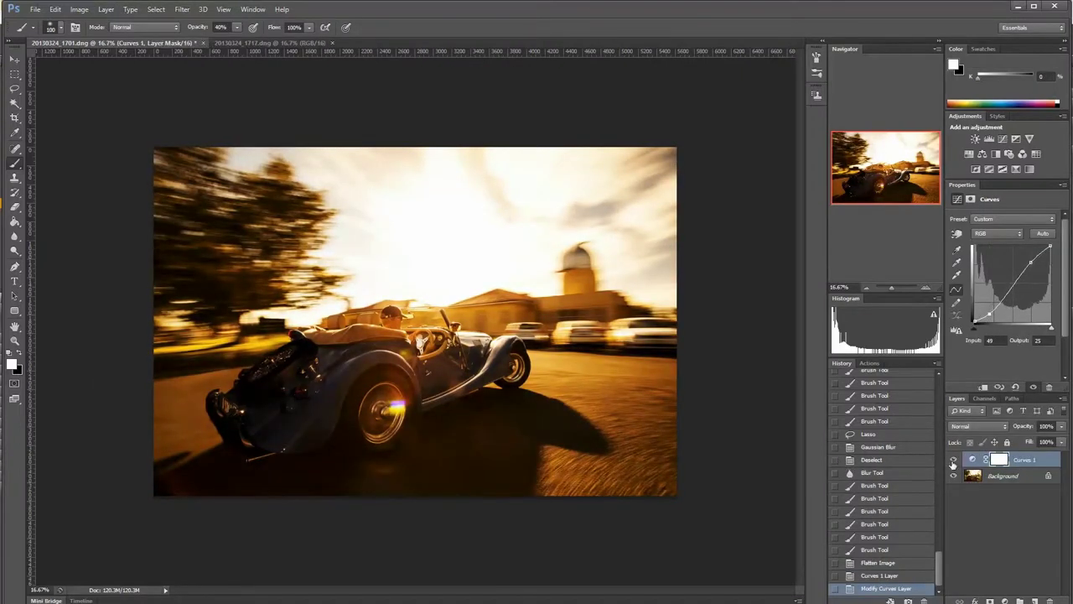
{"action": "key", "text": "Up"}
{"action": "key", "text": "Up"}
{"action": "key", "text": "Up"}
{"action": "left_click", "coordinate": [105, 9]}
{"action": "left_click", "coordinate": [138, 392]}
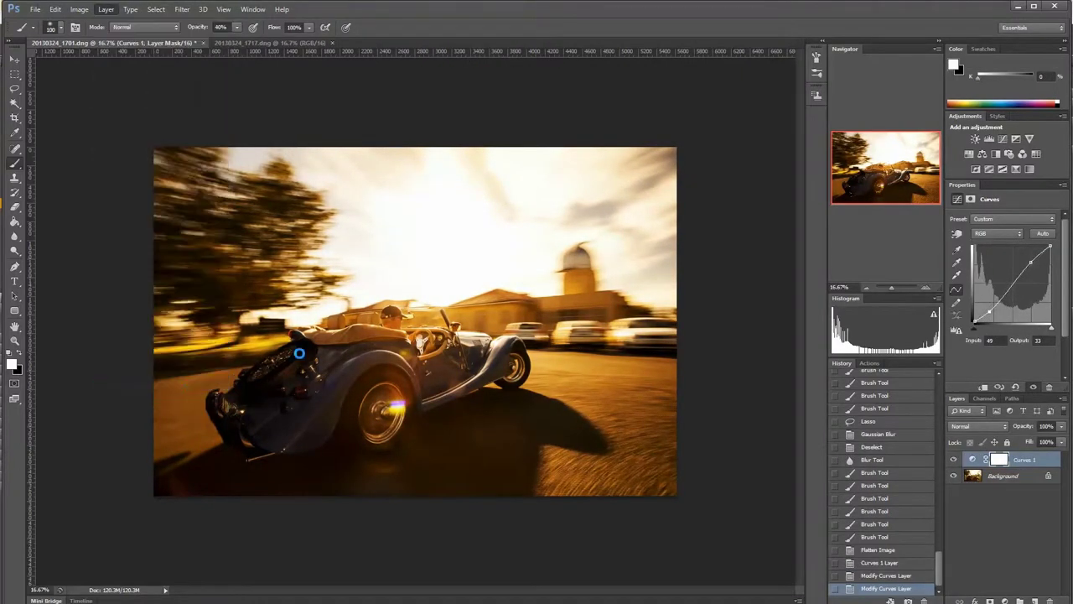
Lasso around the car and its shadow, step back to the flattened image, and duplicate Background
{"action": "key", "text": "l"}
{"action": "right_click", "coordinate": [1002, 475]}
{"action": "left_click", "coordinate": [973, 469]}
{"action": "left_click_drag", "start_coordinate": [201, 402], "coordinate": [422, 298]}
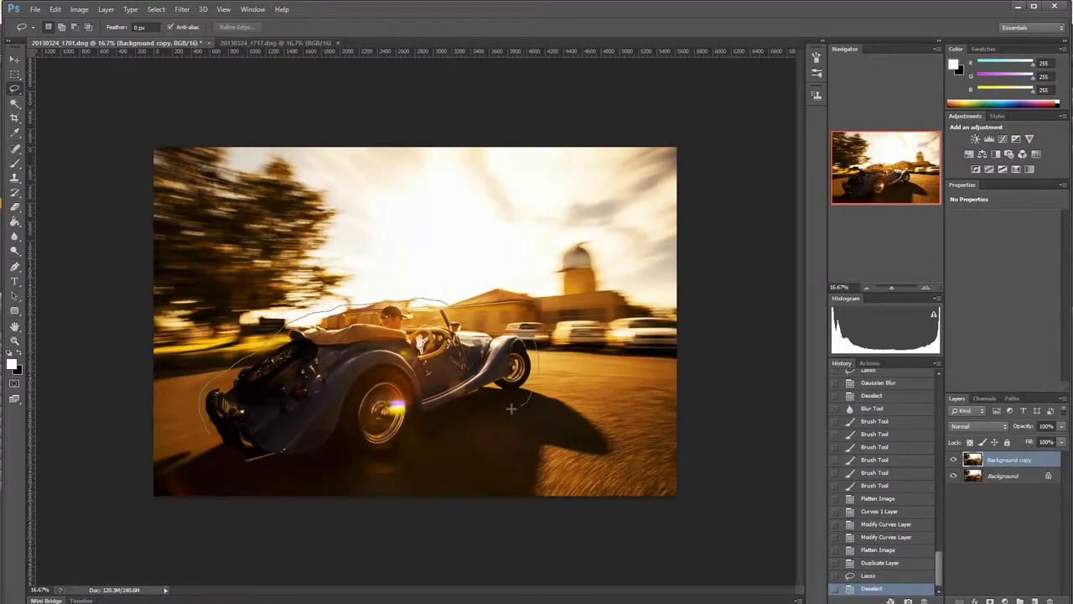
{"action": "left_click_drag", "start_coordinate": [511, 408], "coordinate": [262, 424]}
{"action": "left_click", "coordinate": [56, 10]}
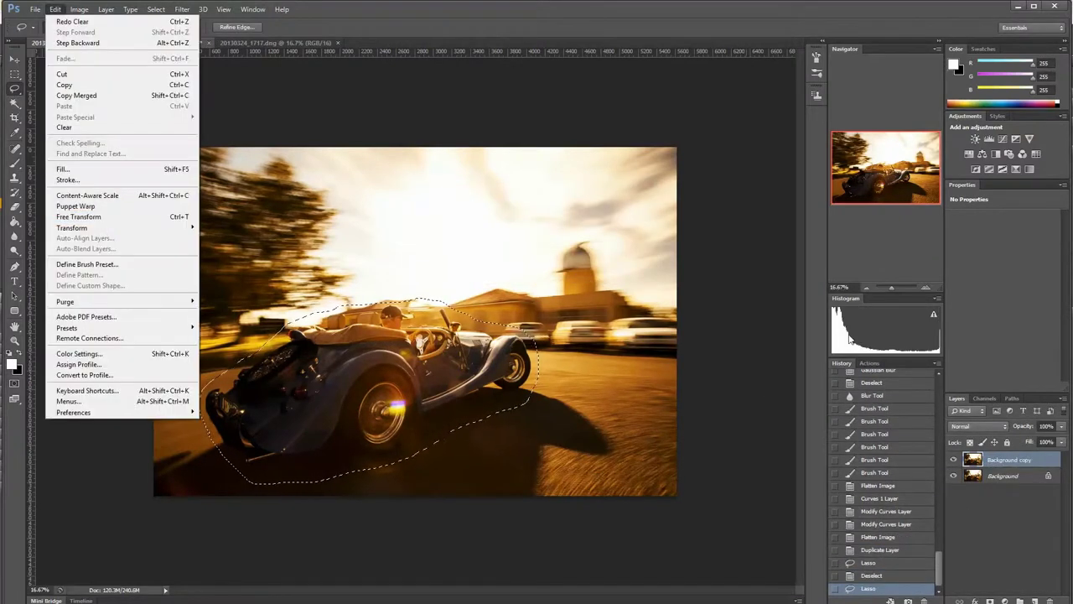
{"action": "key", "text": "Escape"}
{"action": "key", "text": "ctrl+alt+z"}
{"action": "key", "text": "ctrl+alt+z"}
{"action": "key", "text": "ctrl+alt+z"}
{"action": "left_click_drag", "start_coordinate": [1026, 466], "coordinate": [1035, 601]}
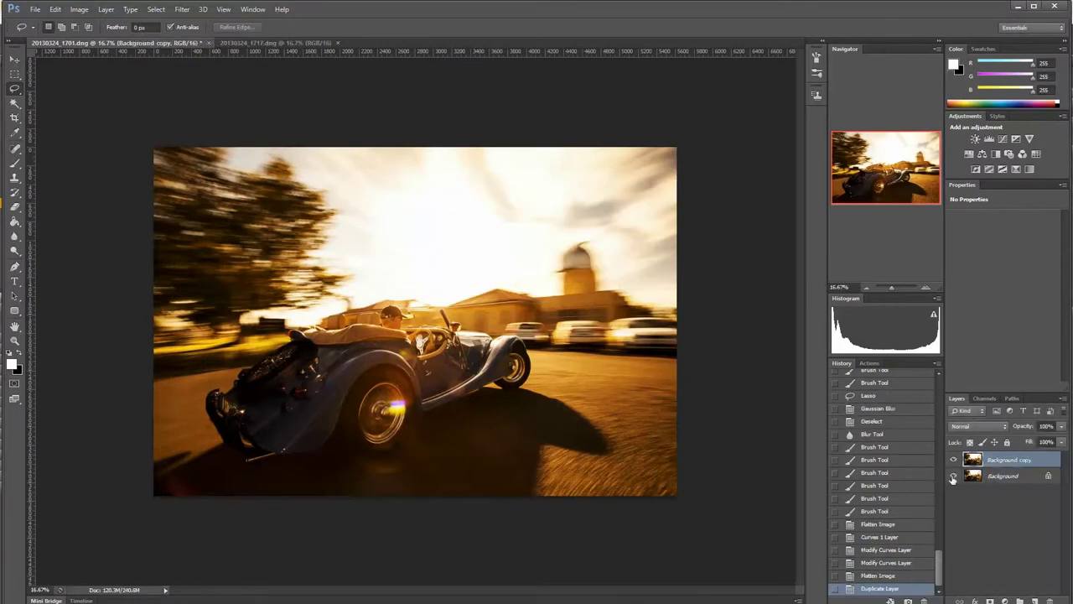
Content-aware fill the outlined car and rider on the base layer, then deselect
{"action": "left_click_drag", "start_coordinate": [378, 467], "coordinate": [387, 462]}
{"action": "key", "text": "shift+BackSpace"}
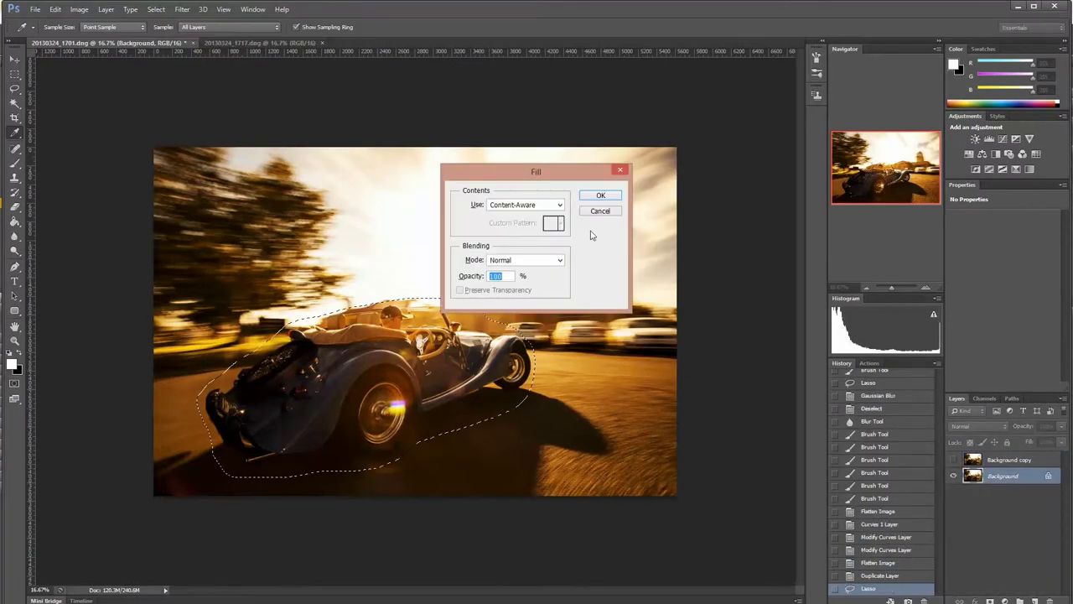
{"action": "left_click", "coordinate": [601, 193]}
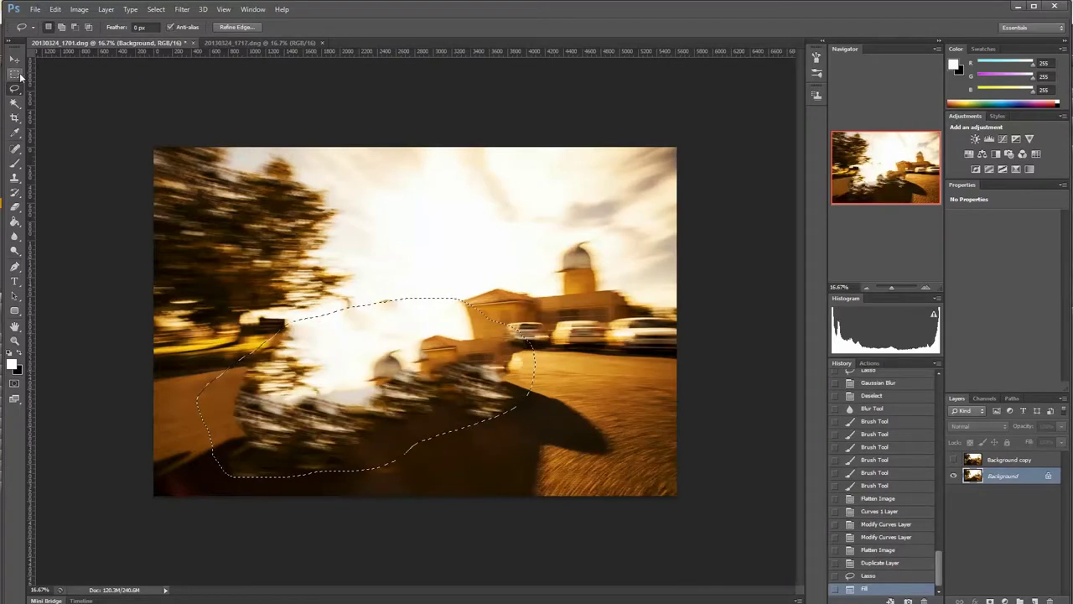
{"action": "key", "text": "ctrl+d"}
Clone road texture at 100% opacity over the rider remnants
{"action": "left_click_drag", "start_coordinate": [14, 177], "coordinate": [63, 178]}
{"action": "left_click", "coordinate": [60, 26]}
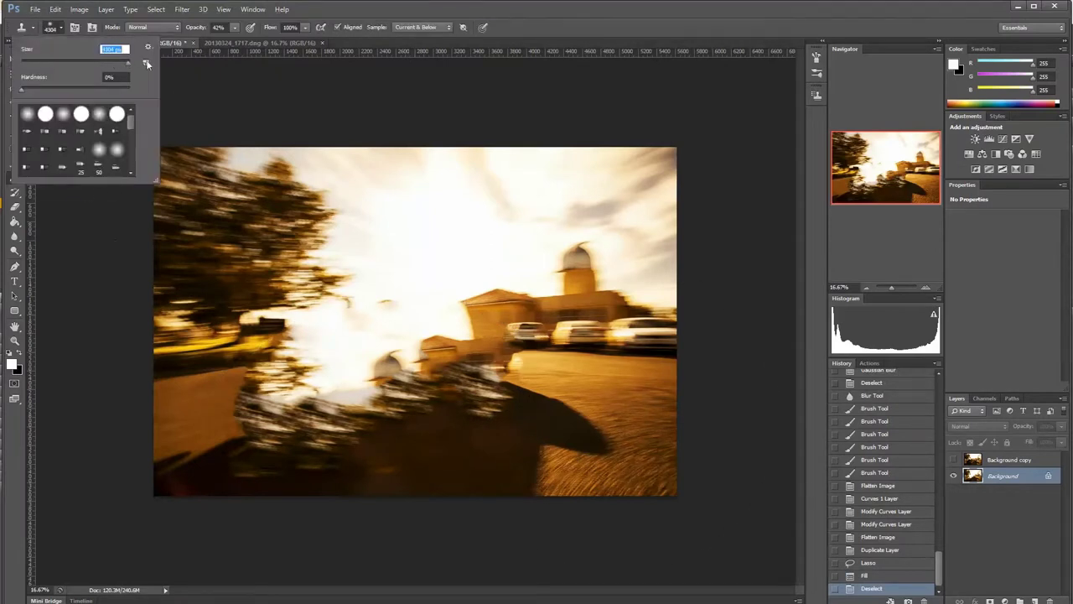
{"action": "key", "text": "Return"}
{"action": "key", "text": "0"}
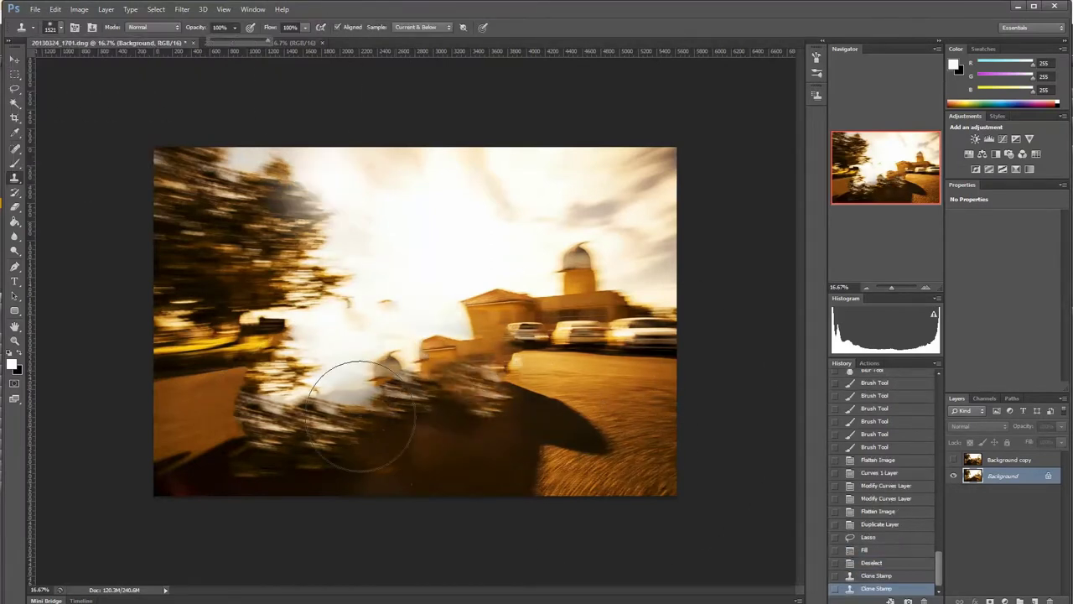
{"action": "mouse_move", "coordinate": [355, 383]}
{"action": "left_mouse_down"}
{"action": "mouse_move", "coordinate": [318, 402]}
{"action": "mouse_move", "coordinate": [506, 399]}
{"action": "mouse_move", "coordinate": [452, 402]}
{"action": "left_mouse_up"}
Clone road over leftover shadows and car remnants, then move this layer on top with a mask
{"action": "left_click", "coordinate": [60, 27]}
{"action": "key", "text": "Return"}
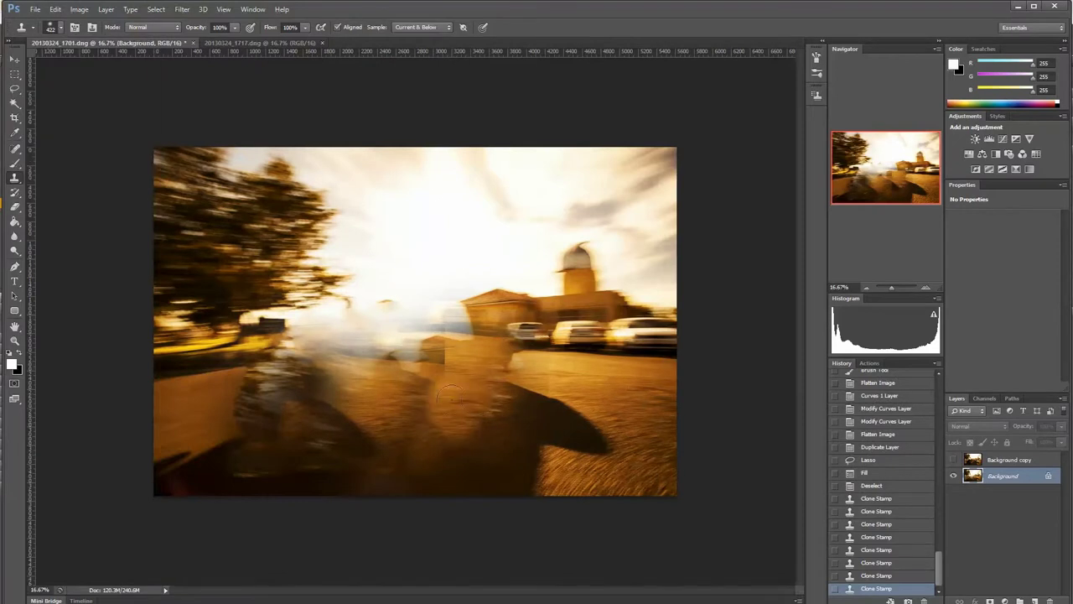
{"action": "mouse_move", "coordinate": [352, 444]}
{"action": "left_mouse_down"}
{"action": "mouse_move", "coordinate": [298, 461]}
{"action": "mouse_move", "coordinate": [260, 444]}
{"action": "left_mouse_up"}
{"action": "left_click_drag", "start_coordinate": [243, 327], "coordinate": [301, 369]}
{"action": "left_click_drag", "start_coordinate": [294, 318], "coordinate": [423, 310]}
{"action": "left_click_drag", "start_coordinate": [440, 302], "coordinate": [491, 310]}
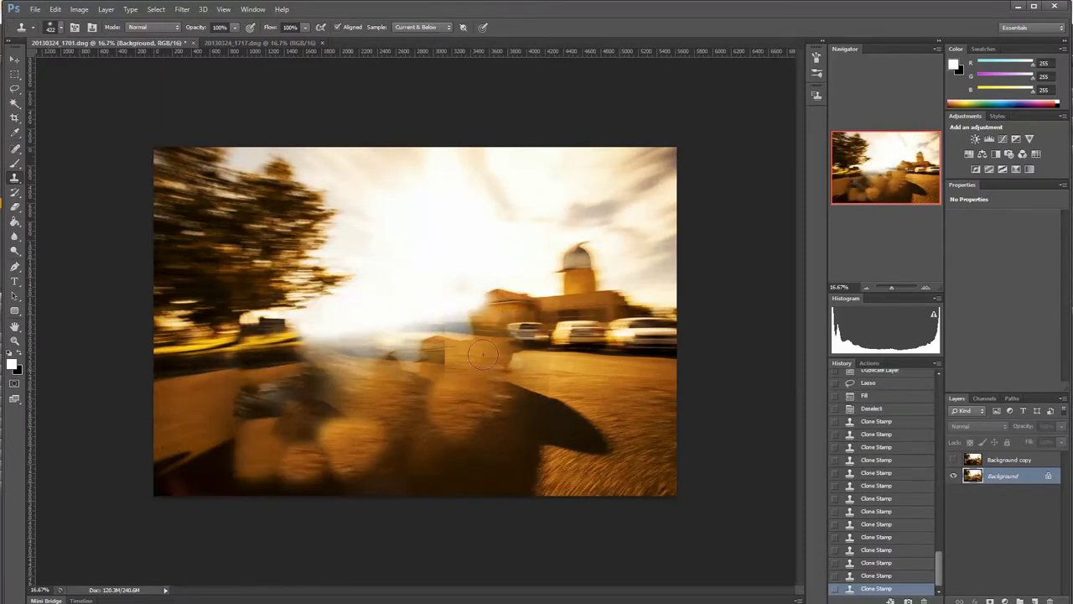
{"action": "mouse_move", "coordinate": [403, 352]}
{"action": "left_mouse_down"}
{"action": "mouse_move", "coordinate": [540, 365]}
{"action": "mouse_move", "coordinate": [574, 411]}
{"action": "mouse_move", "coordinate": [537, 477]}
{"action": "mouse_move", "coordinate": [547, 365]}
{"action": "mouse_move", "coordinate": [503, 339]}
{"action": "left_mouse_up"}
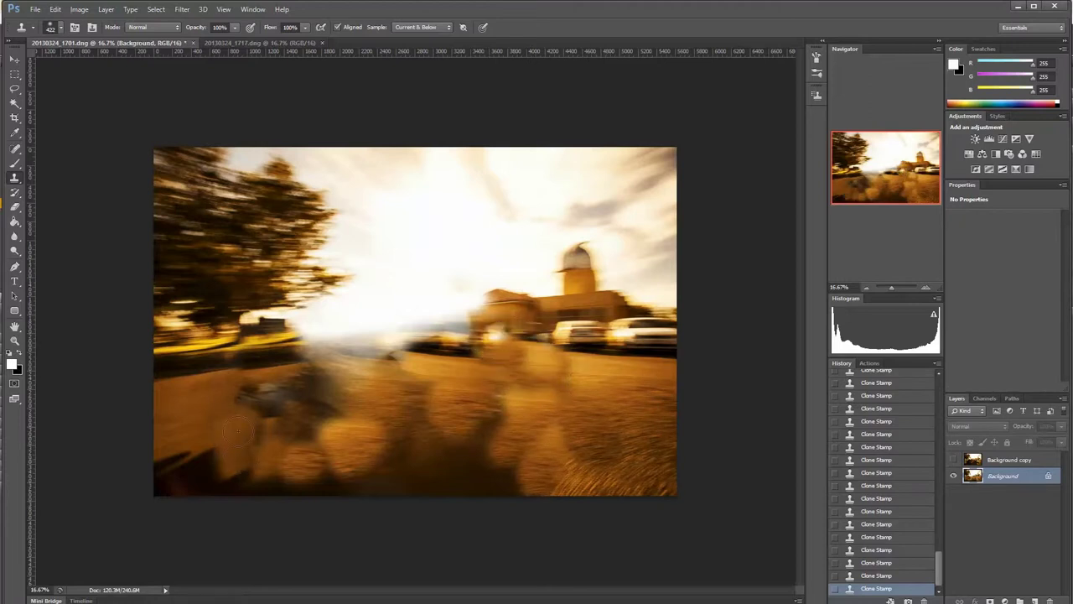
{"action": "left_click_drag", "start_coordinate": [243, 441], "coordinate": [322, 398]}
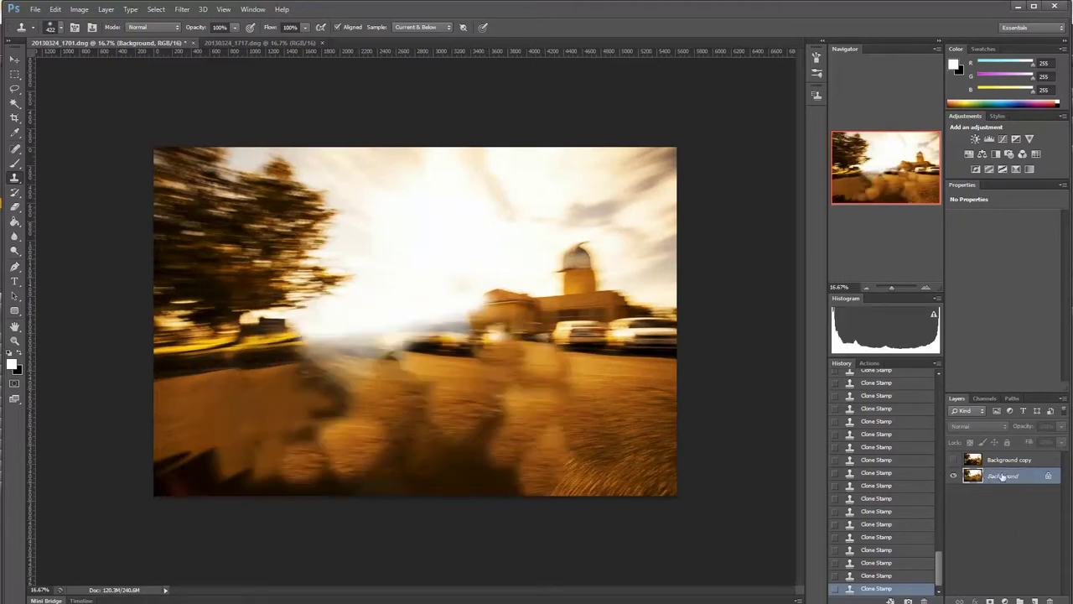
{"action": "left_click_drag", "start_coordinate": [1021, 477], "coordinate": [1020, 457]}
{"action": "left_click", "coordinate": [990, 601]}
Paint the top layer's mask with a 100% brush to bring back the shadow
{"action": "key", "text": "b"}
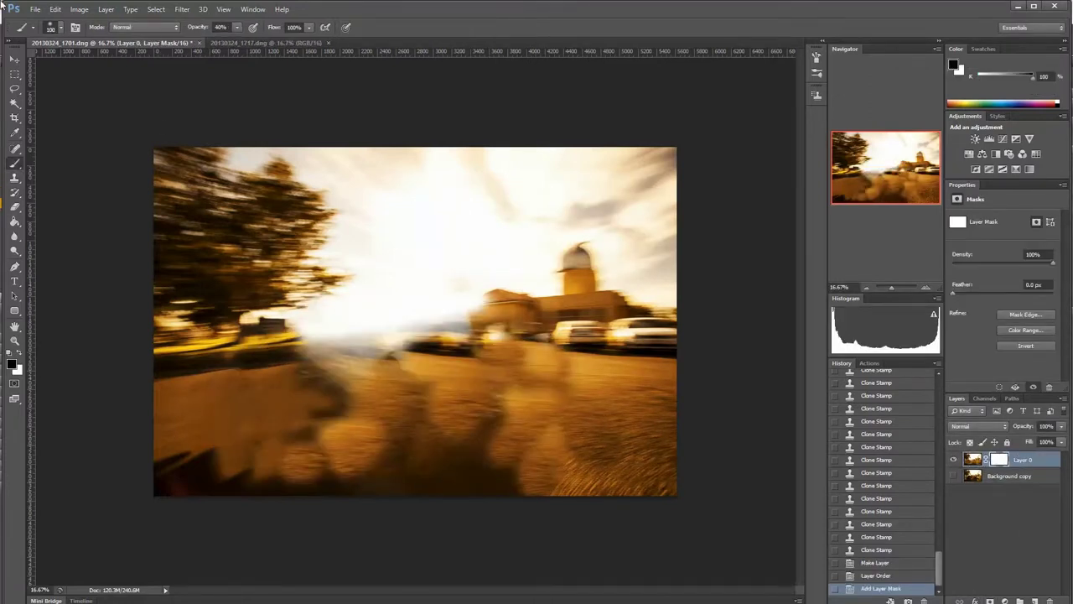
{"action": "left_click", "coordinate": [60, 27]}
{"action": "type", "text": "1289"}
{"action": "key", "text": "Return"}
{"action": "key", "text": "0"}
{"action": "left_click_drag", "start_coordinate": [545, 369], "coordinate": [528, 474]}
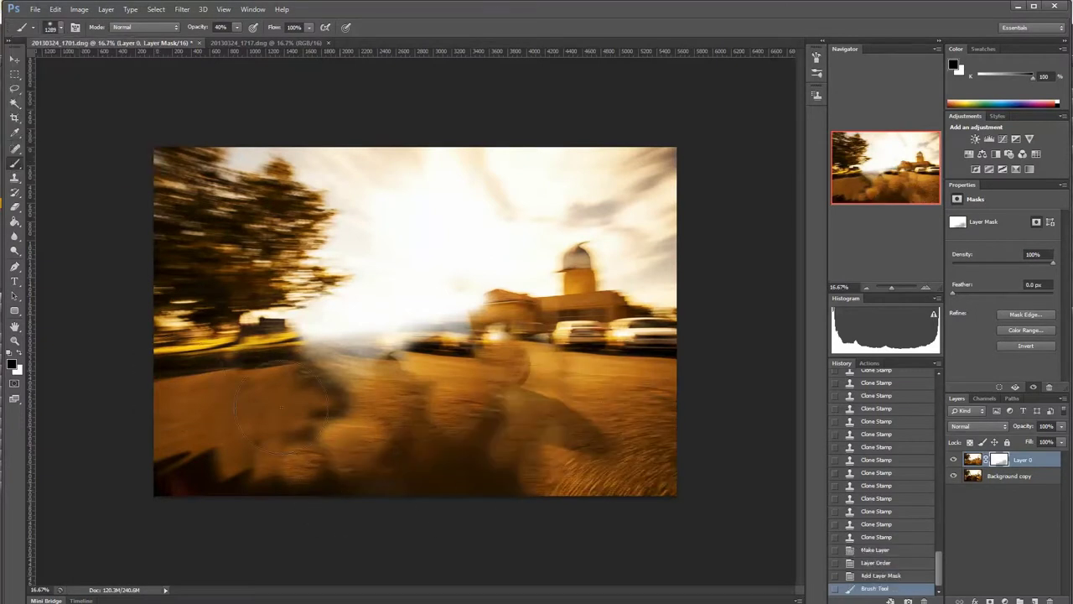
{"action": "mouse_move", "coordinate": [470, 381]}
{"action": "left_mouse_down"}
{"action": "mouse_move", "coordinate": [294, 394]}
{"action": "mouse_move", "coordinate": [383, 327]}
{"action": "mouse_move", "coordinate": [503, 378]}
{"action": "left_mouse_up"}
{"action": "key", "text": "x"}
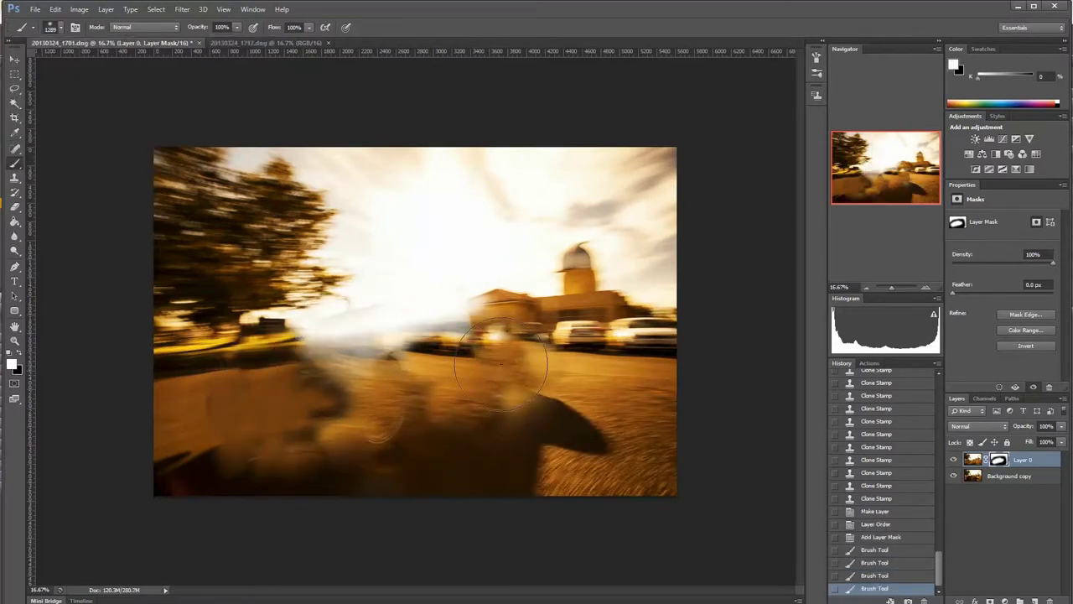
{"action": "left_click_drag", "start_coordinate": [503, 415], "coordinate": [385, 440]}
Duplicate the top layer and merge the copy down
{"action": "right_click", "coordinate": [1008, 475]}
{"action": "left_click", "coordinate": [922, 80]}
{"action": "key", "text": "Return"}
{"action": "left_click", "coordinate": [106, 9]}
{"action": "left_click", "coordinate": [134, 369]}
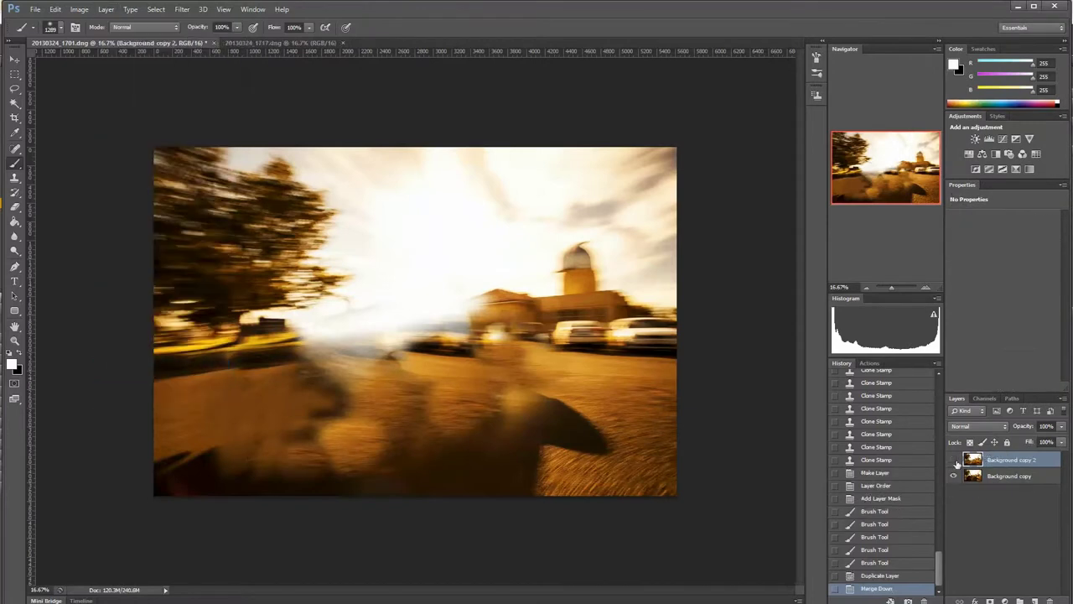
{"action": "left_click", "coordinate": [79, 9]}
{"action": "left_click", "coordinate": [97, 100]}
{"action": "key", "text": "Return"}
{"action": "key", "text": "ctrl+0"}
Apply a Radial Blur and then a Motion Blur to the car-free layer
{"action": "left_click", "coordinate": [182, 9]}
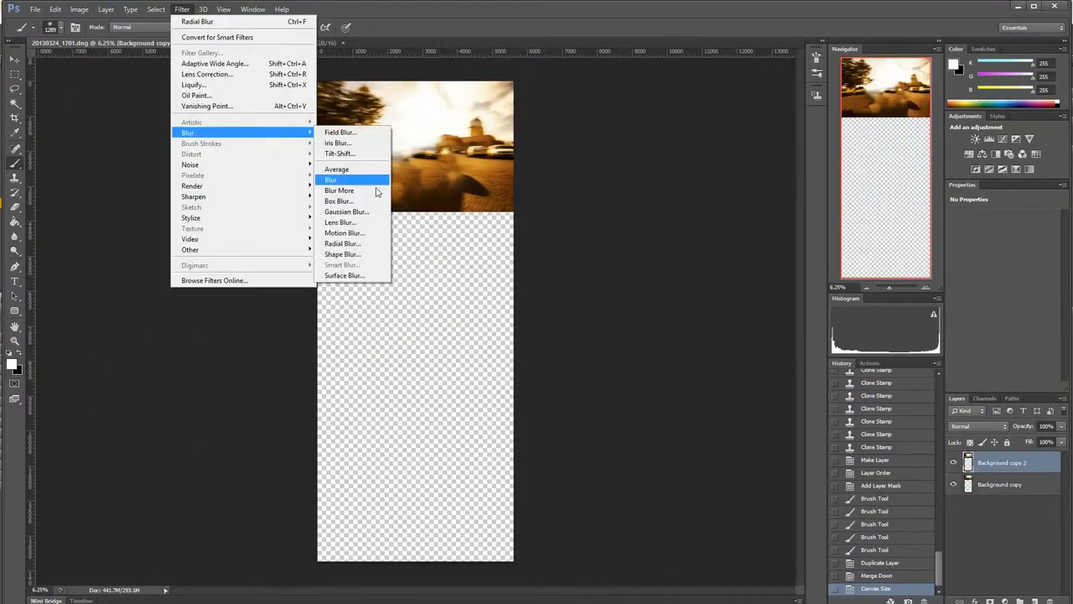
{"action": "left_click", "coordinate": [378, 187]}
{"action": "left_click", "coordinate": [568, 191]}
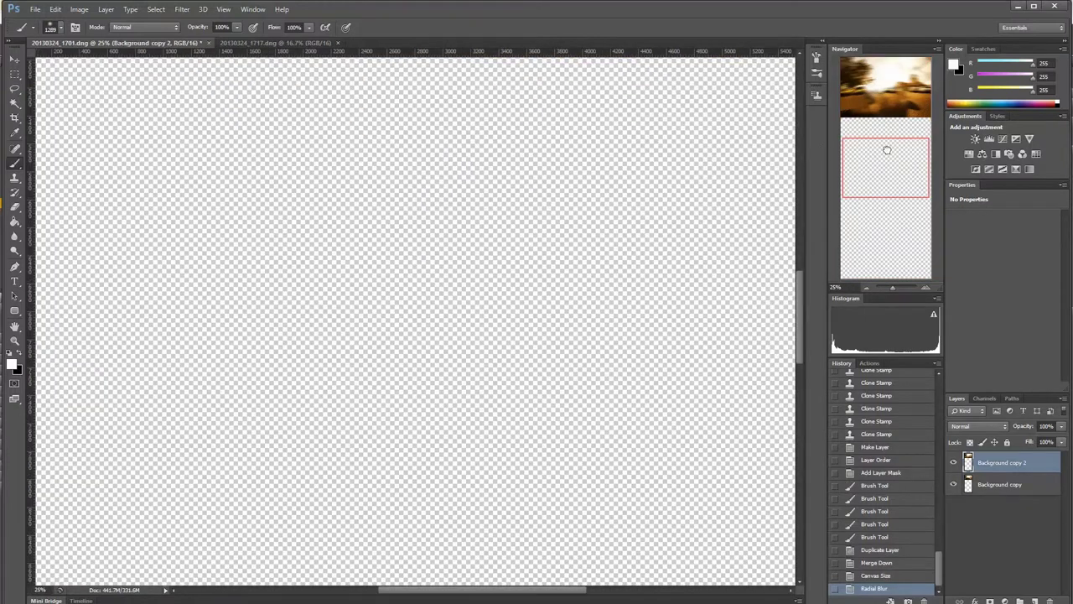
{"action": "left_click", "coordinate": [182, 9]}
{"action": "left_click", "coordinate": [360, 252]}
{"action": "left_click", "coordinate": [789, 107]}
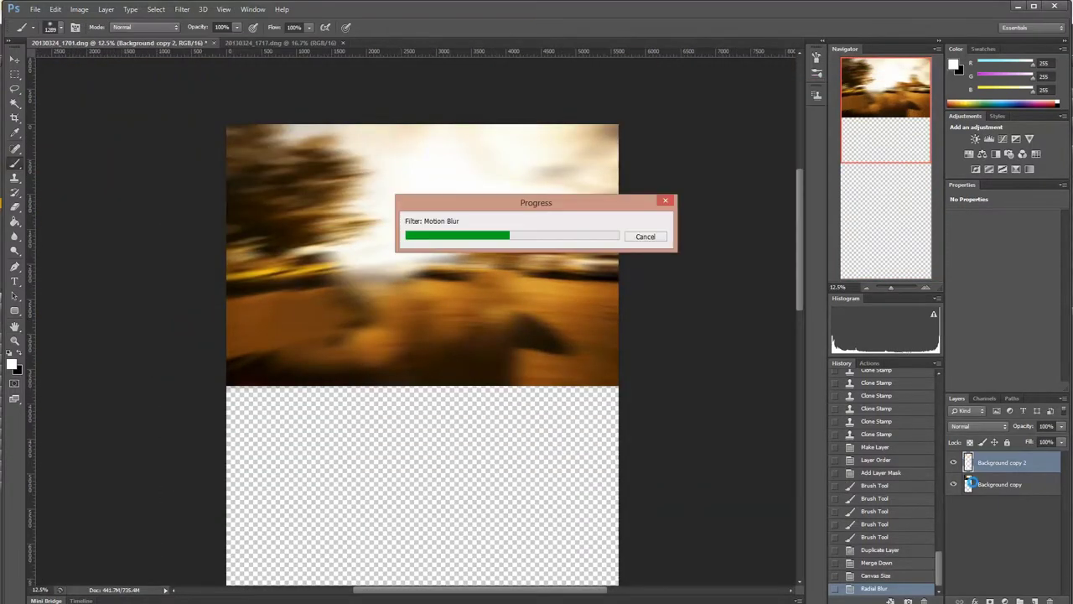
Change the canvas size, then step back to undo the wrong canvas shrink
{"action": "left_click", "coordinate": [79, 9]}
{"action": "left_click", "coordinate": [97, 100]}
{"action": "key", "text": "Return"}
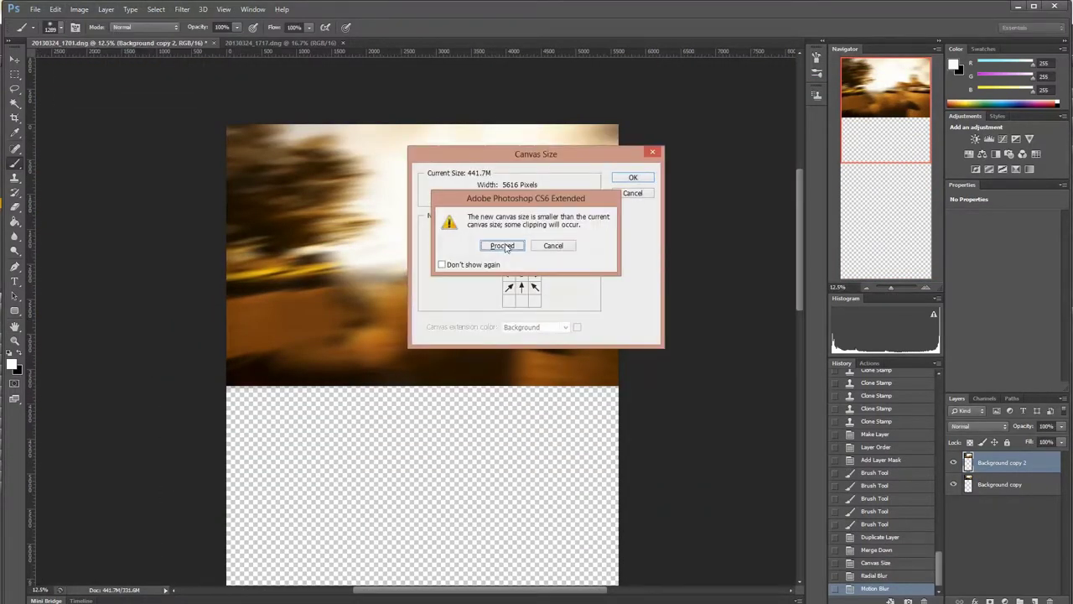
{"action": "key", "text": "Return"}
{"action": "left_click", "coordinate": [19, 76]}
{"action": "left_click", "coordinate": [79, 10]}
{"action": "left_click", "coordinate": [97, 100]}
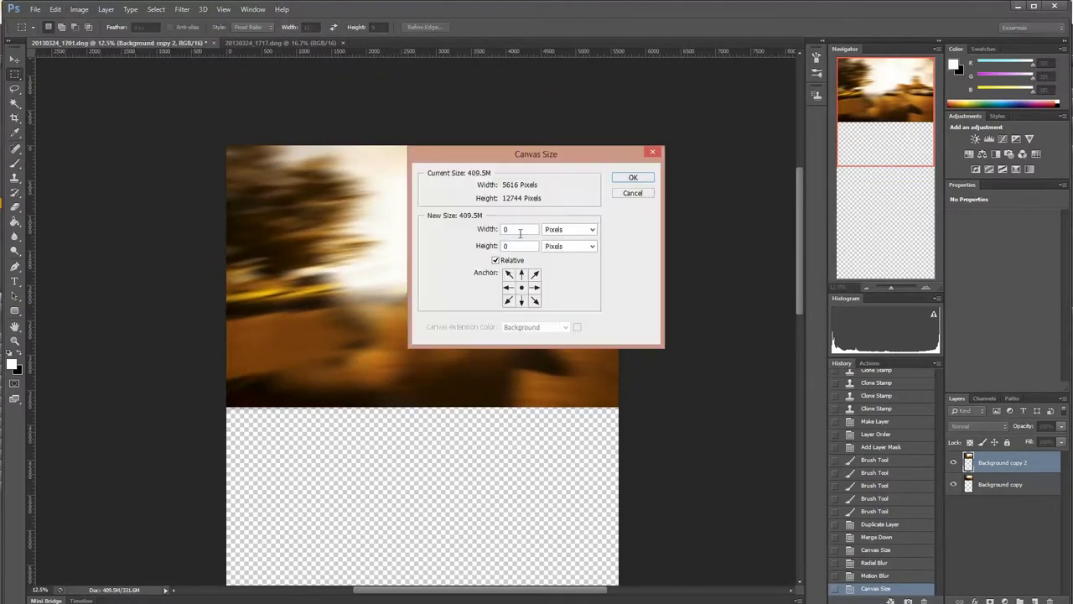
{"action": "type", "text": "-10000"}
{"action": "key", "text": "Return"}
{"action": "key", "text": "ctrl+alt+z"}
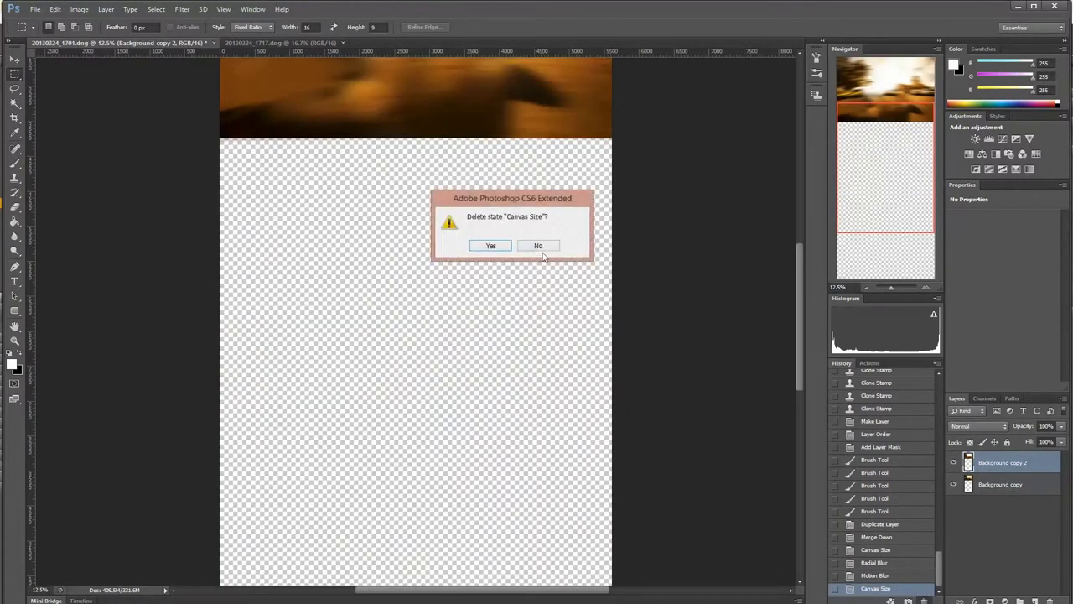
{"action": "key", "text": "Return"}
Trim the canvas anchored at top centre with a relative height of -10000
{"action": "key", "text": "ctrl+alt+c"}
{"action": "left_click", "coordinate": [522, 274]}
{"action": "type", "text": "-10000"}
{"action": "key", "text": "Return"}
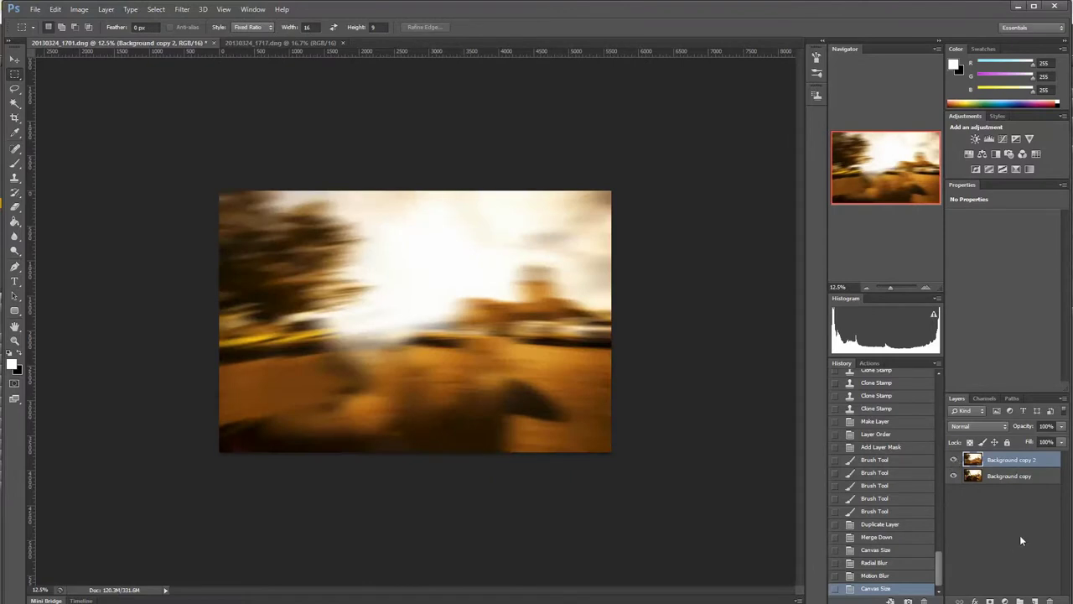
Move the sharp Background copy above Background copy 2, add a layer mask and fill it black
{"action": "left_click_drag", "start_coordinate": [1006, 476], "coordinate": [991, 461]}
{"action": "left_click", "coordinate": [975, 601]}
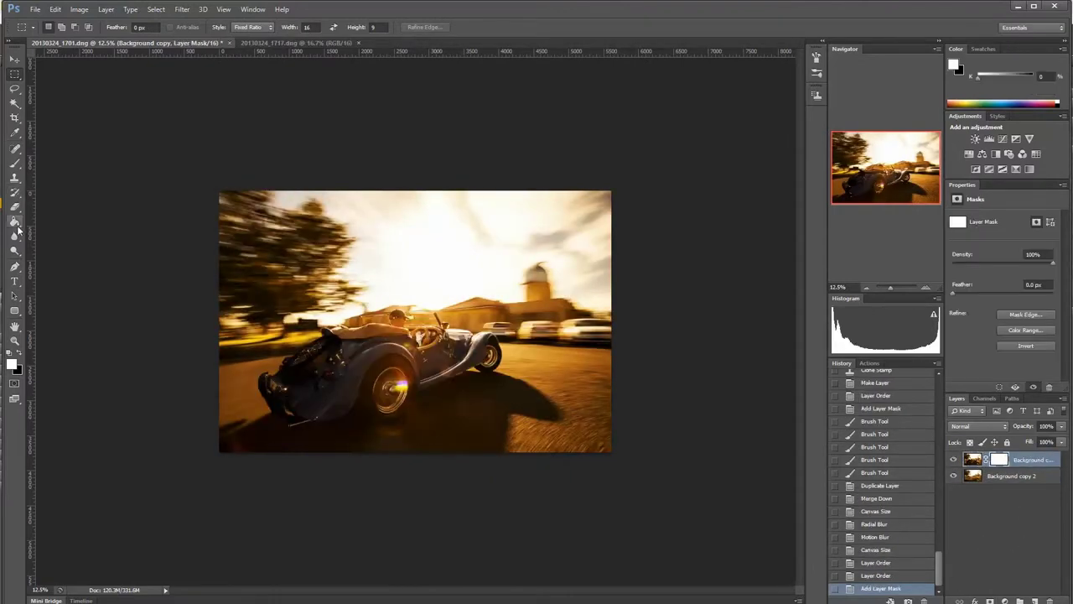
{"action": "left_click", "coordinate": [14, 221]}
{"action": "key", "text": "d"}
{"action": "left_click", "coordinate": [335, 335]}
Paint white over the roadster on the mask to bring the car back sharp
{"action": "key", "text": "x"}
{"action": "key", "text": "b"}
{"action": "left_click_drag", "start_coordinate": [402, 369], "coordinate": [503, 336]}
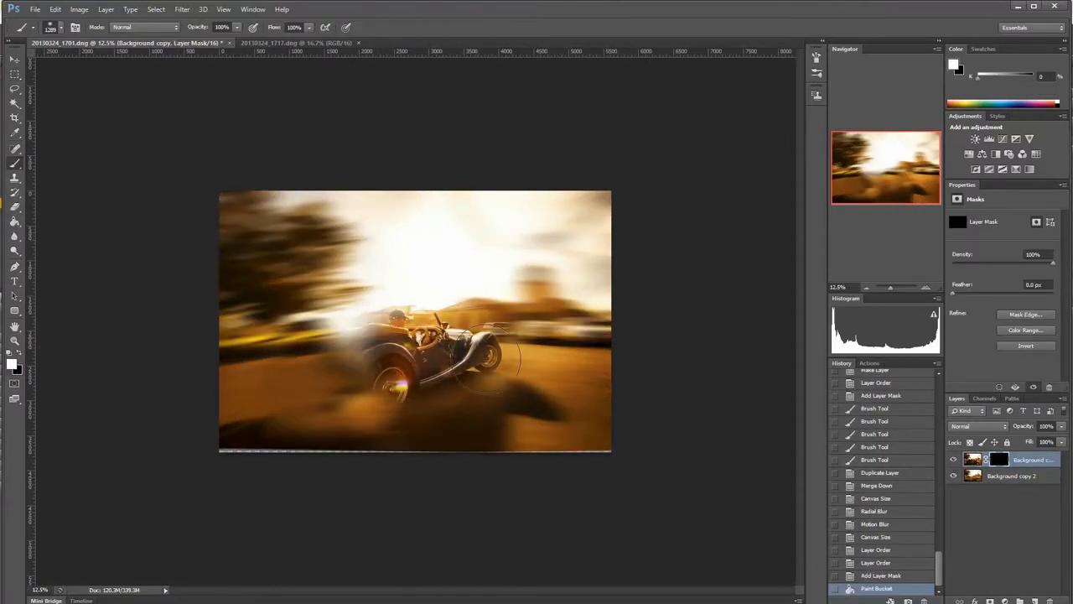
{"action": "key", "text": "ctrl+plus"}
{"action": "left_click_drag", "start_coordinate": [890, 186], "coordinate": [873, 186]}
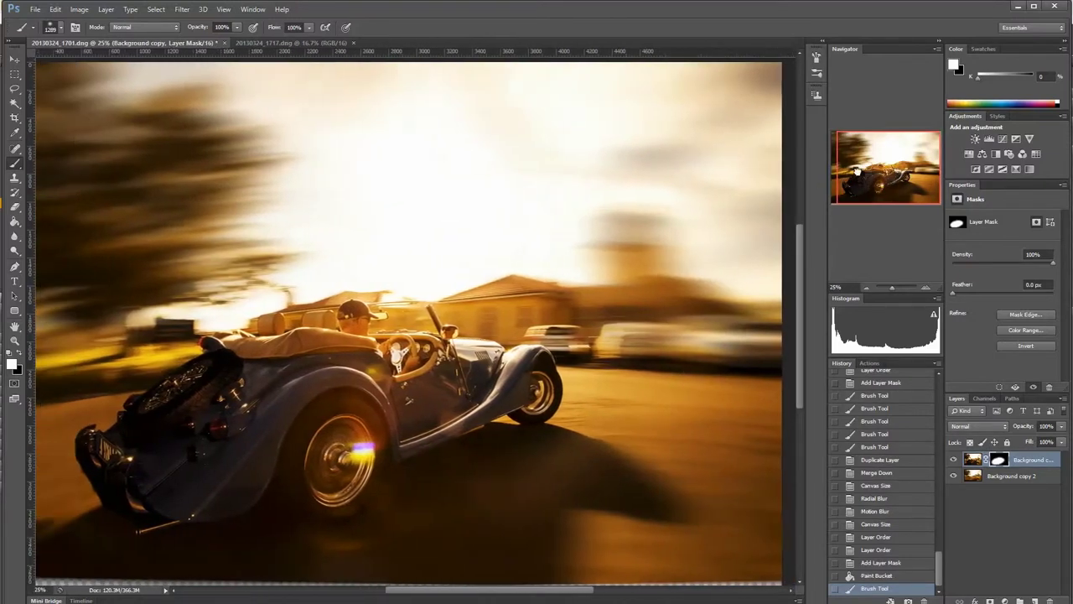
Repaint the buildings behind the car blurred in black with a 319-size brush
{"action": "key", "text": "x"}
{"action": "left_click", "coordinate": [58, 26]}
{"action": "type", "text": "319"}
{"action": "key", "text": "Return"}
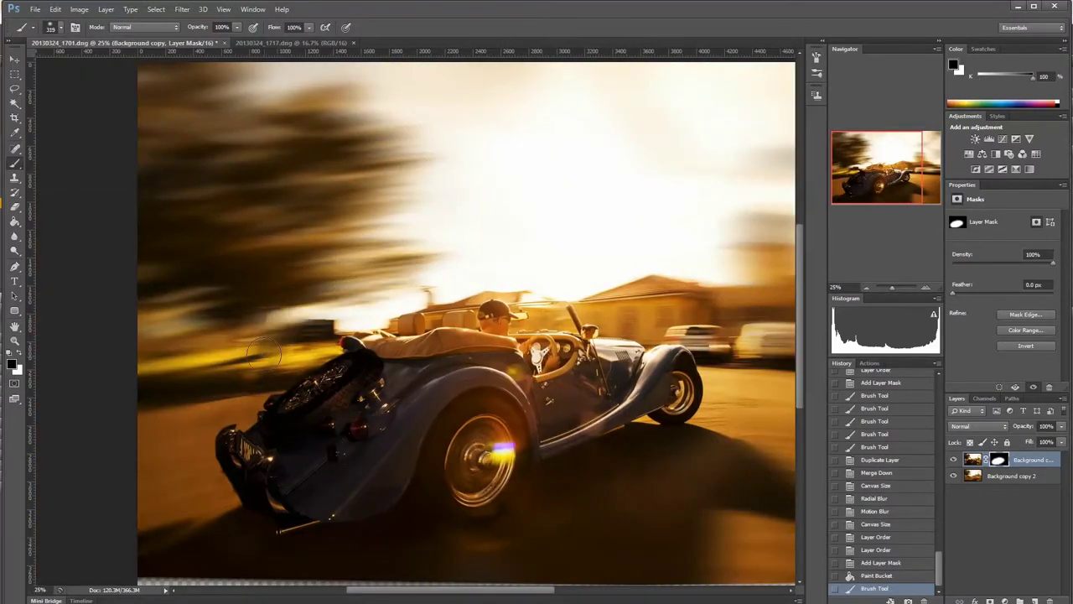
{"action": "mouse_move", "coordinate": [336, 327]}
{"action": "left_mouse_down"}
{"action": "mouse_move", "coordinate": [609, 271]}
{"action": "mouse_move", "coordinate": [674, 327]}
{"action": "mouse_move", "coordinate": [549, 319]}
{"action": "left_mouse_up"}
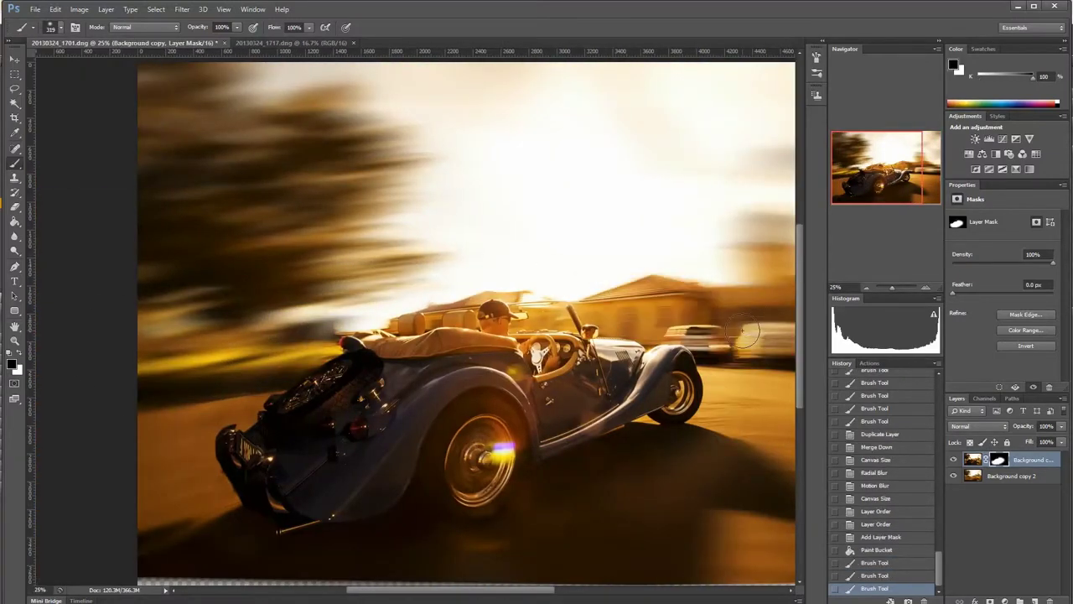
Reselect the mask and soften the sharp area around the car at lower brush strength
{"action": "left_click", "coordinate": [1048, 474]}
{"action": "left_click", "coordinate": [974, 460]}
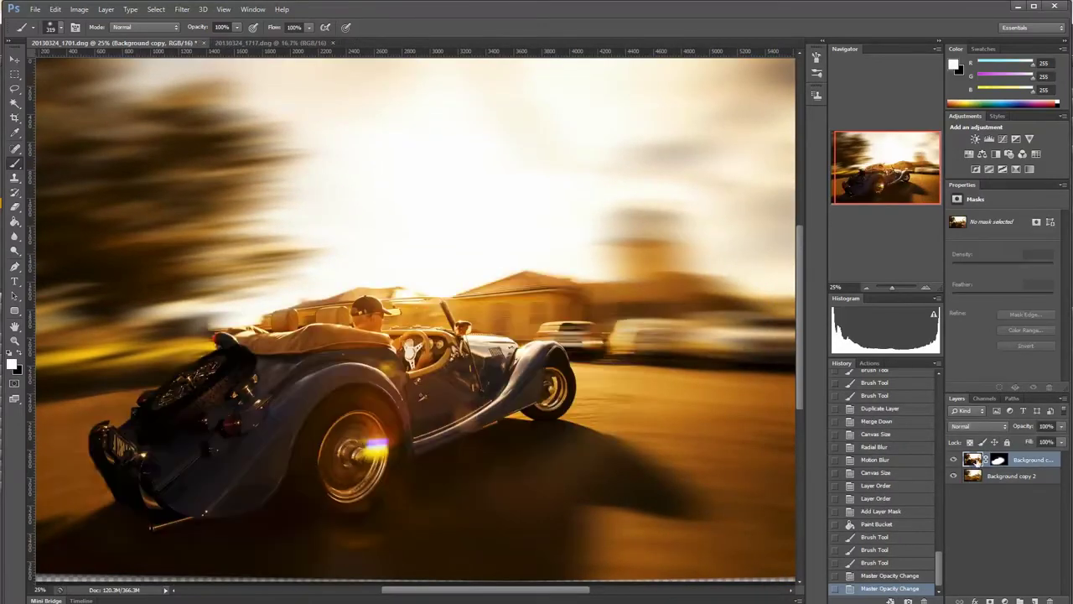
{"action": "key", "text": "x"}
{"action": "key", "text": "4"}
{"action": "key", "text": "1"}
{"action": "mouse_move", "coordinate": [646, 251]}
{"action": "left_mouse_down"}
{"action": "mouse_move", "coordinate": [586, 324]}
{"action": "mouse_move", "coordinate": [575, 311]}
{"action": "mouse_move", "coordinate": [511, 369]}
{"action": "mouse_move", "coordinate": [536, 394]}
{"action": "left_mouse_up"}
At full brush strength, sharpen the car's front and rear-left, then the tower and sky
{"action": "key", "text": "0"}
{"action": "left_click_drag", "start_coordinate": [491, 431], "coordinate": [536, 369]}
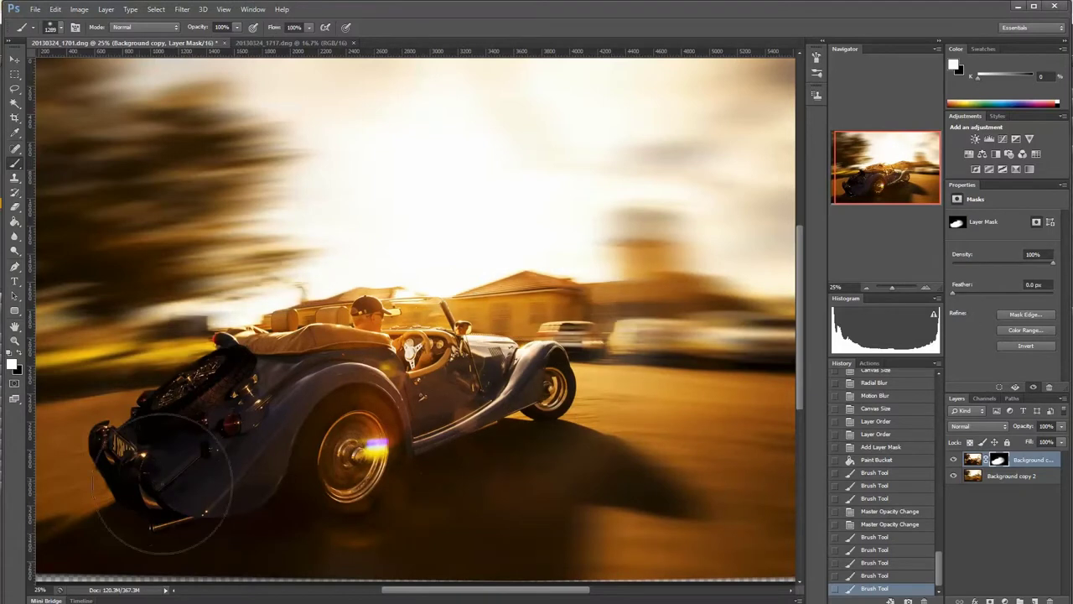
{"action": "mouse_move", "coordinate": [167, 467]}
{"action": "left_mouse_down"}
{"action": "mouse_move", "coordinate": [193, 319]}
{"action": "mouse_move", "coordinate": [244, 151]}
{"action": "left_mouse_up"}
{"action": "key", "text": "ctrl+minus"}
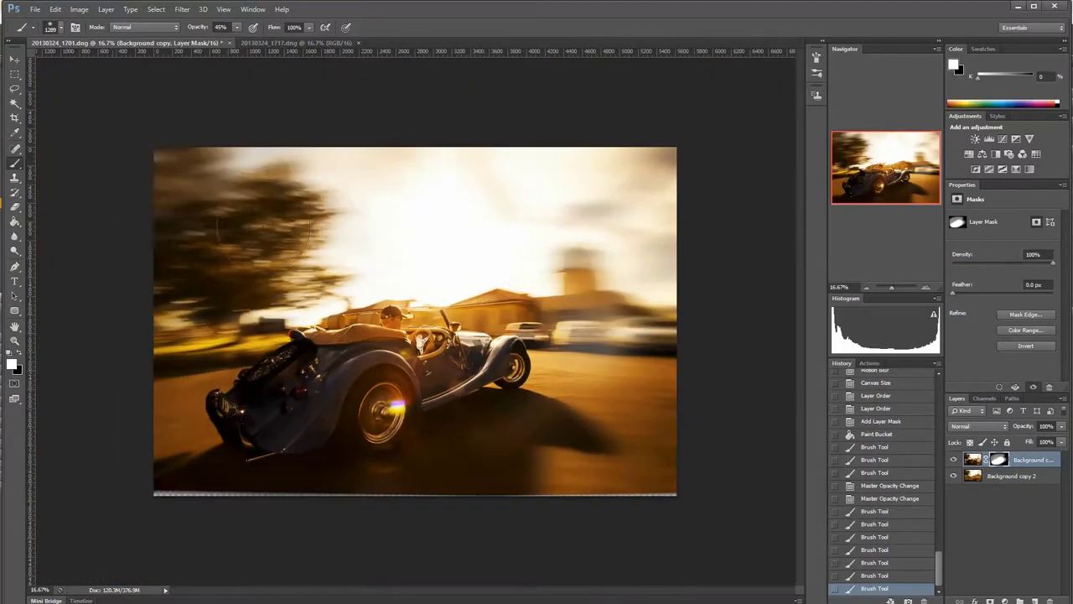
{"action": "left_click_drag", "start_coordinate": [666, 317], "coordinate": [587, 252]}
{"action": "left_click_drag", "start_coordinate": [637, 201], "coordinate": [532, 187]}
{"action": "left_click_drag", "start_coordinate": [587, 168], "coordinate": [503, 193]}
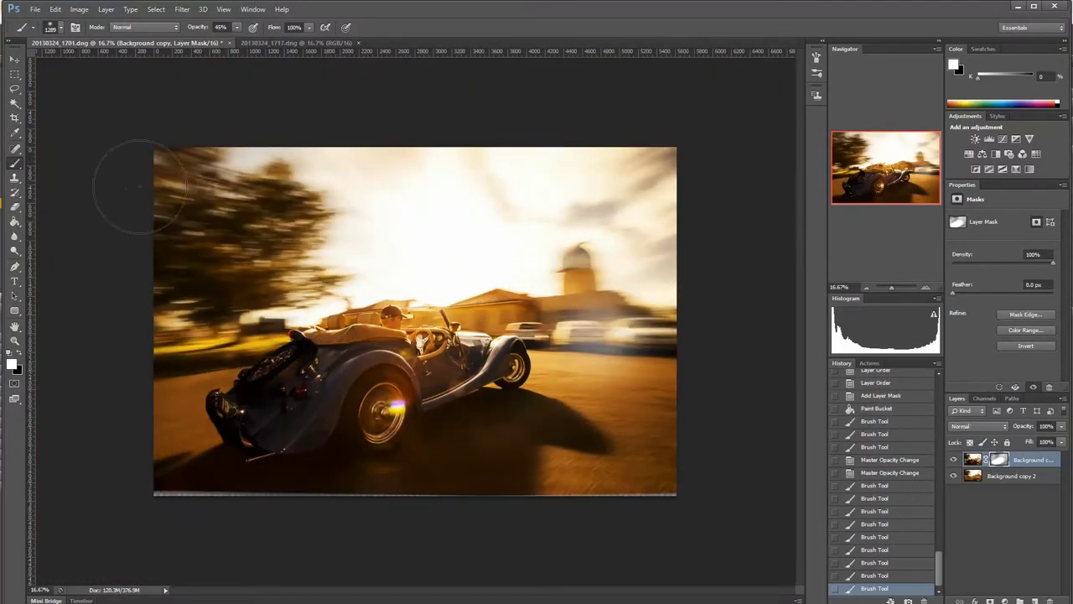
Check the layer opacity, step back in history, and repaint the top-right tower sharp
{"action": "left_click", "coordinate": [1061, 426]}
{"action": "left_click", "coordinate": [1050, 444]}
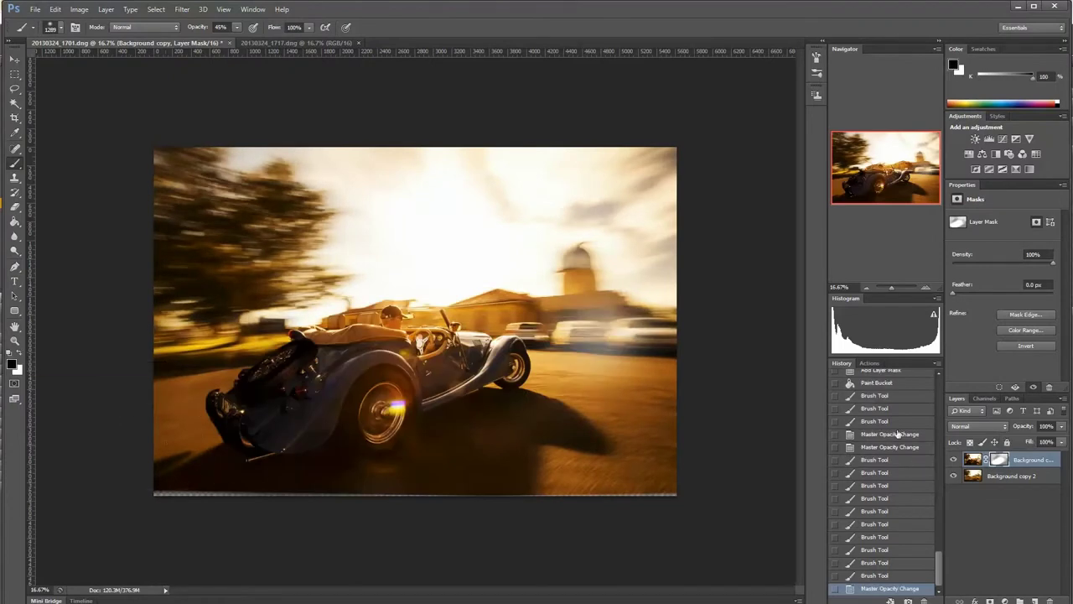
{"action": "left_click", "coordinate": [570, 183]}
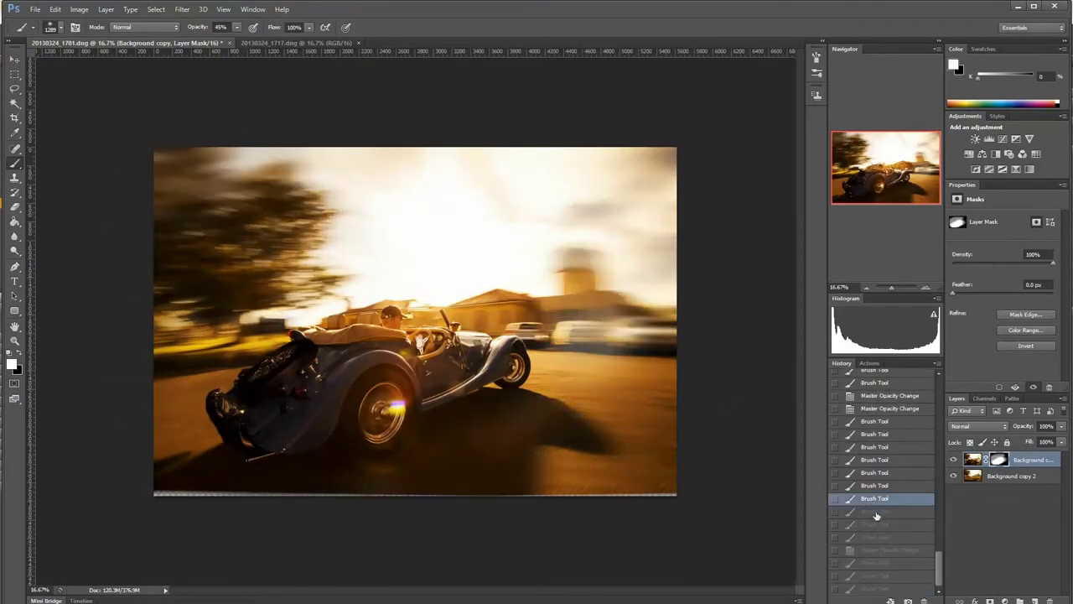
{"action": "left_click", "coordinate": [880, 420]}
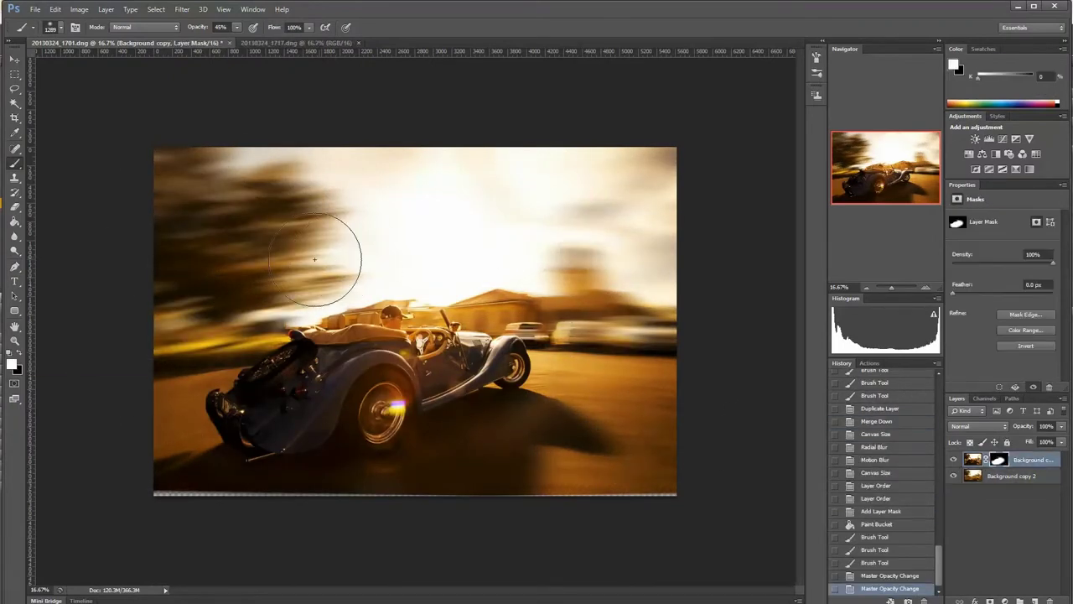
{"action": "left_click_drag", "start_coordinate": [336, 240], "coordinate": [587, 252]}
{"action": "left_click_drag", "start_coordinate": [603, 268], "coordinate": [654, 180]}
{"action": "left_click_drag", "start_coordinate": [749, 233], "coordinate": [513, 474]}
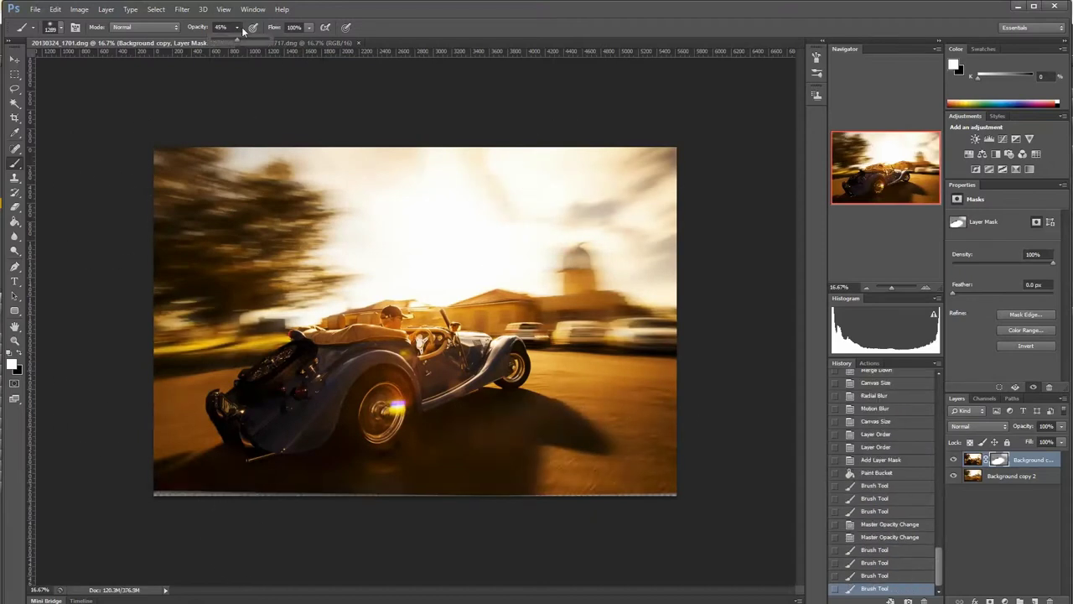
Apply a Gaussian Blur to the mask to soften its edges
{"action": "left_click", "coordinate": [182, 9]}
{"action": "left_click", "coordinate": [349, 167]}
{"action": "key", "text": "Return"}
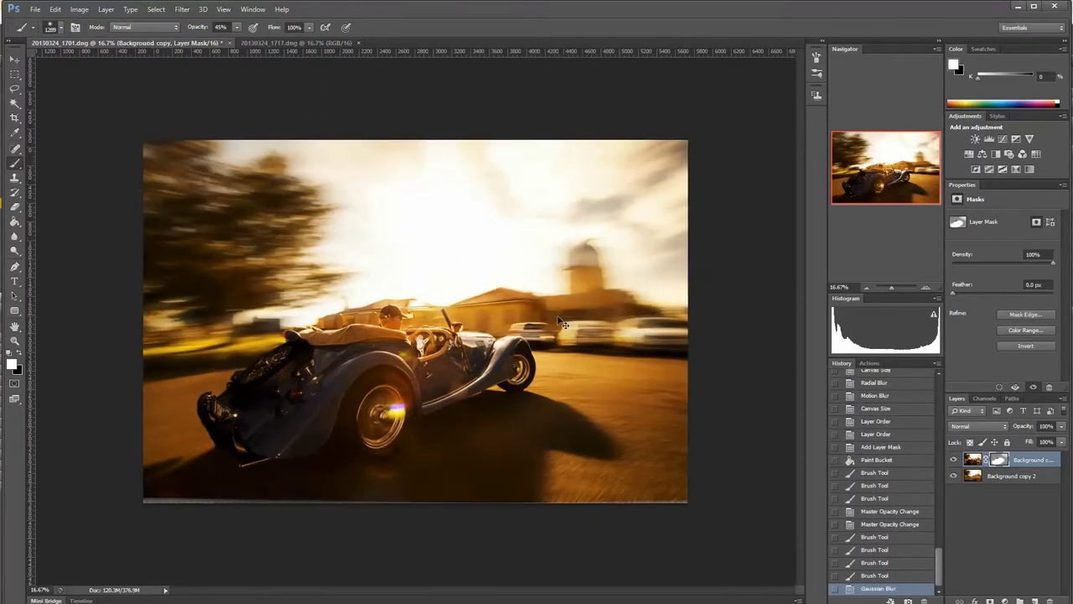
{"action": "key", "text": "ctrl+plus"}
{"action": "key", "text": "ctrl+plus"}
{"action": "key", "text": "ctrl+plus"}
Pan and scroll around the upper-left sky to inspect the blended composite
{"action": "right_click", "coordinate": [407, 347]}
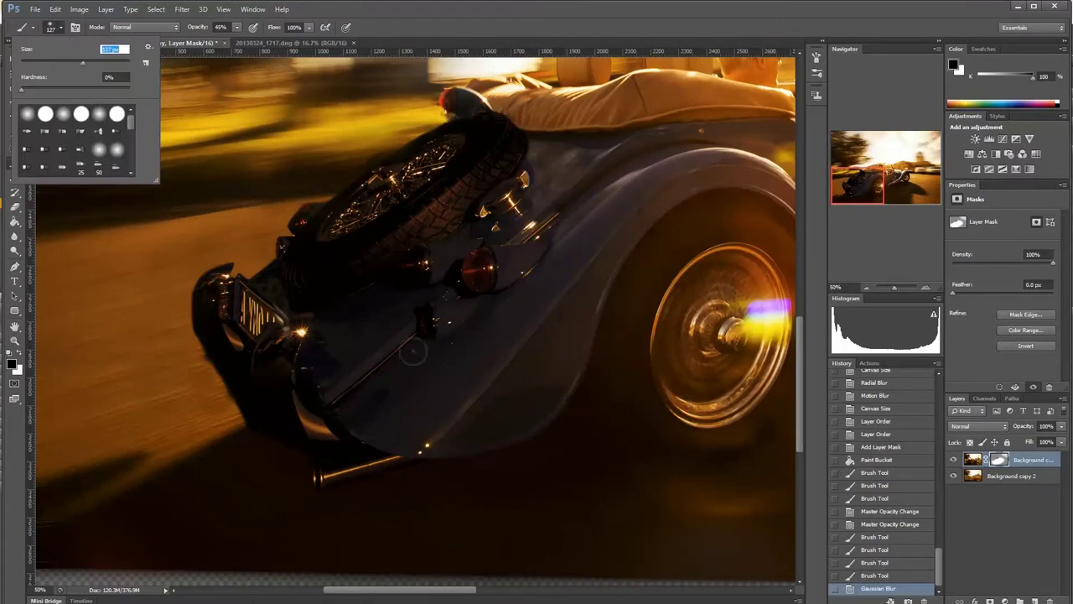
{"action": "key", "text": "Escape"}
{"action": "key", "text": "x"}
{"action": "left_click_drag", "start_coordinate": [857, 168], "coordinate": [826, 142]}
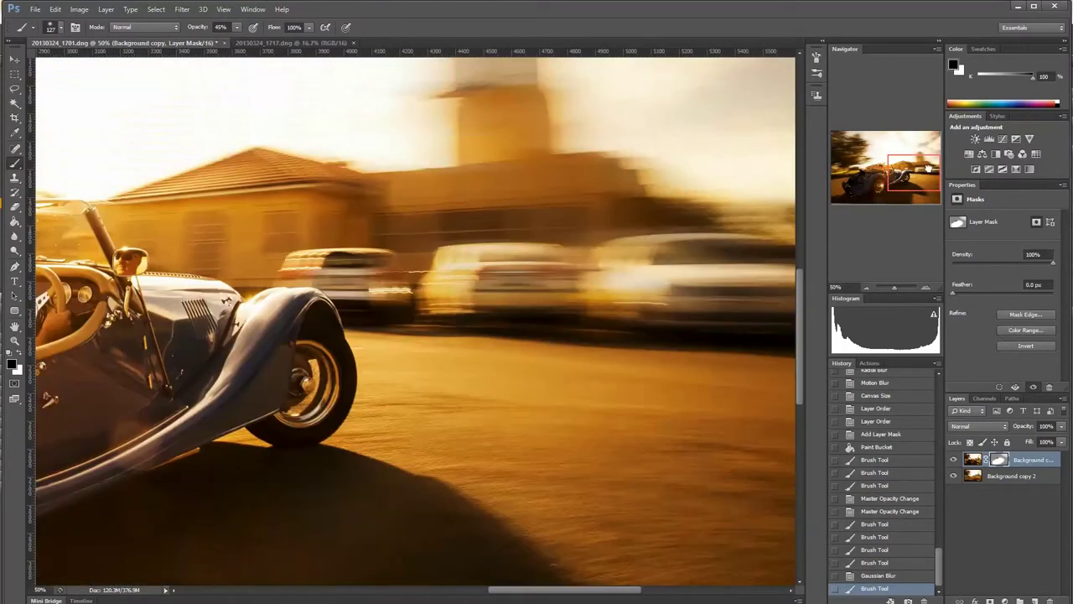
{"action": "scroll", "coordinate": [493, 327], "scroll_direction": "down", "scroll_amount": 2}
{"action": "scroll", "coordinate": [492, 327], "scroll_direction": "up", "scroll_amount": 3}
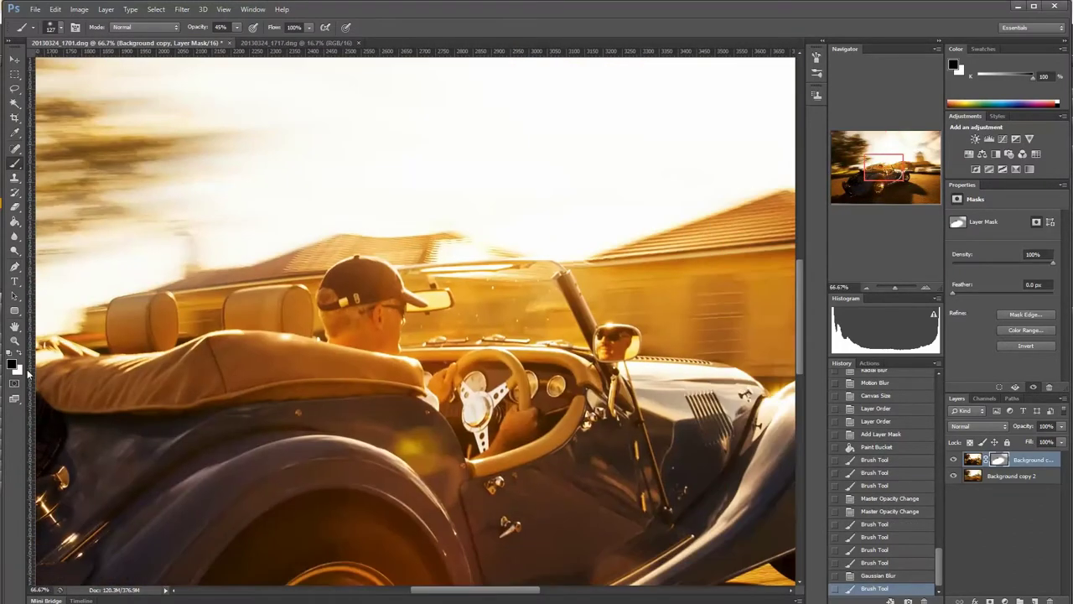
{"action": "scroll", "coordinate": [493, 327], "scroll_direction": "down", "scroll_amount": 2}
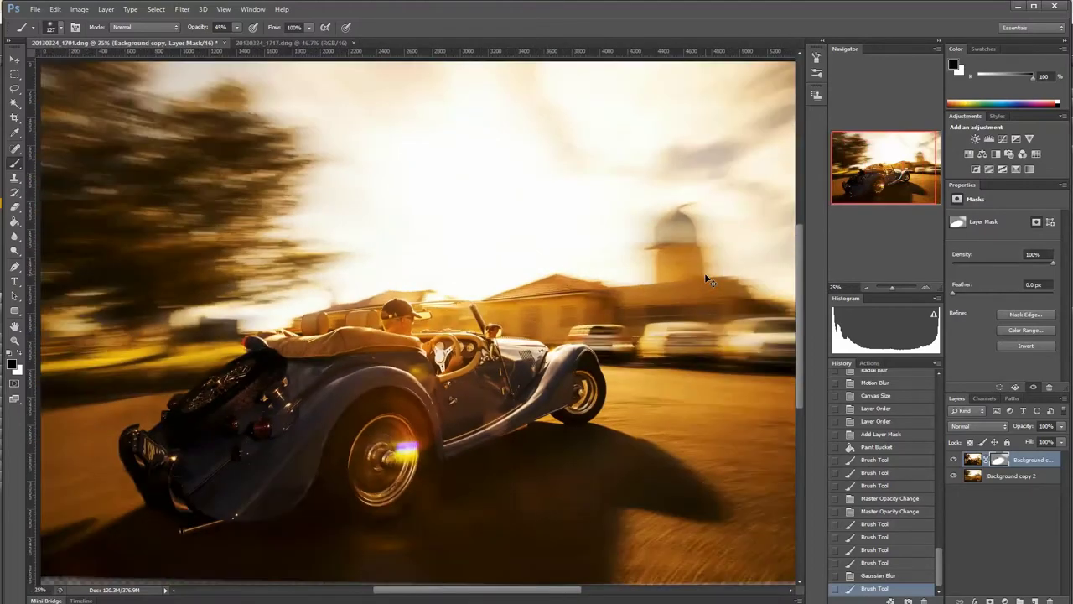
{"action": "scroll", "coordinate": [493, 327], "scroll_direction": "down", "scroll_amount": 2}
{"action": "key", "text": "m"}
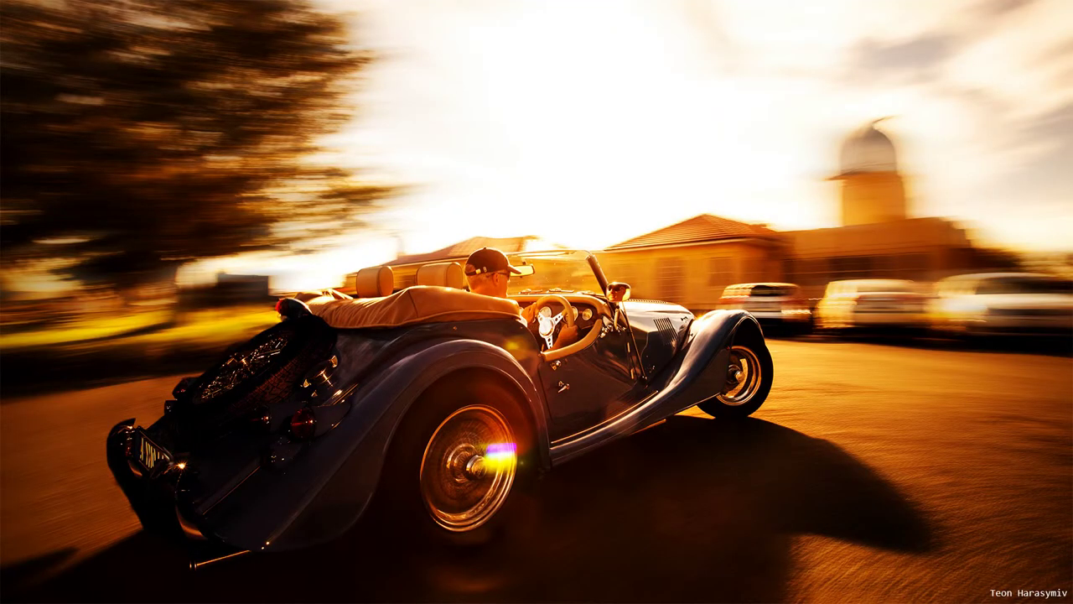